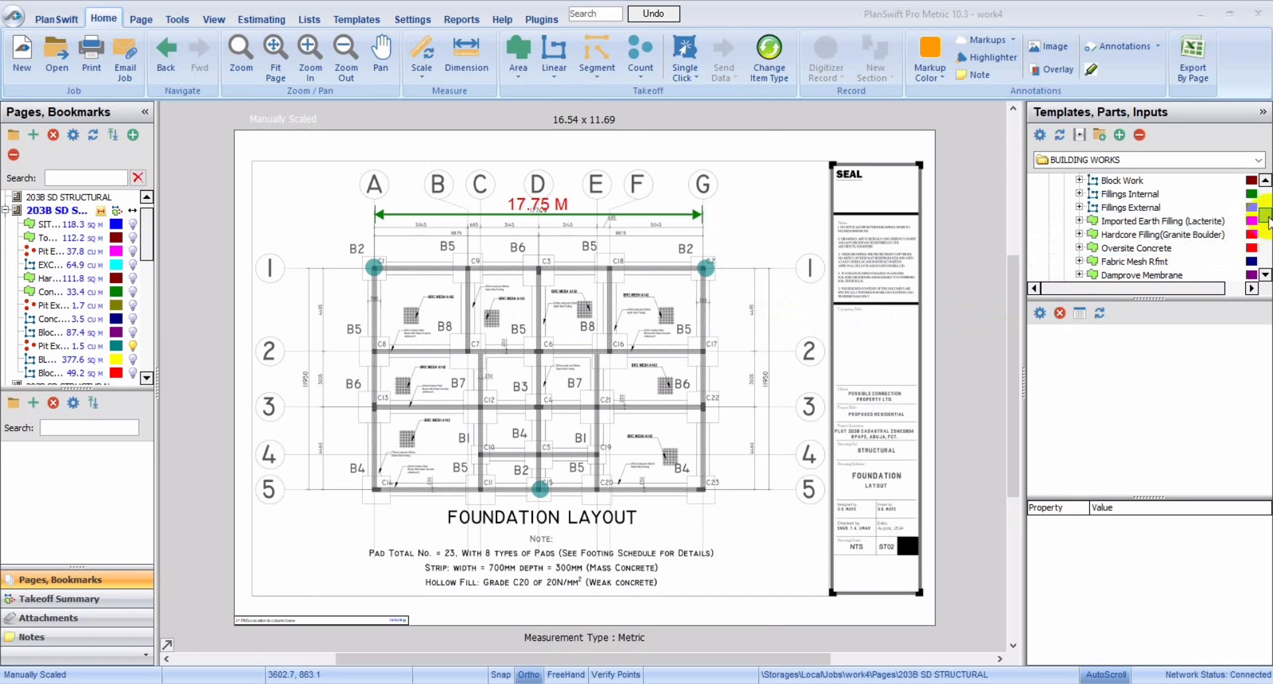
Step: Start a Block Work takeoff from the Building Works templates with wall height 1 m and width 0.23 m
{"action": "left_click_drag", "start_coordinate": [1267, 221], "coordinate": [1267, 213]}
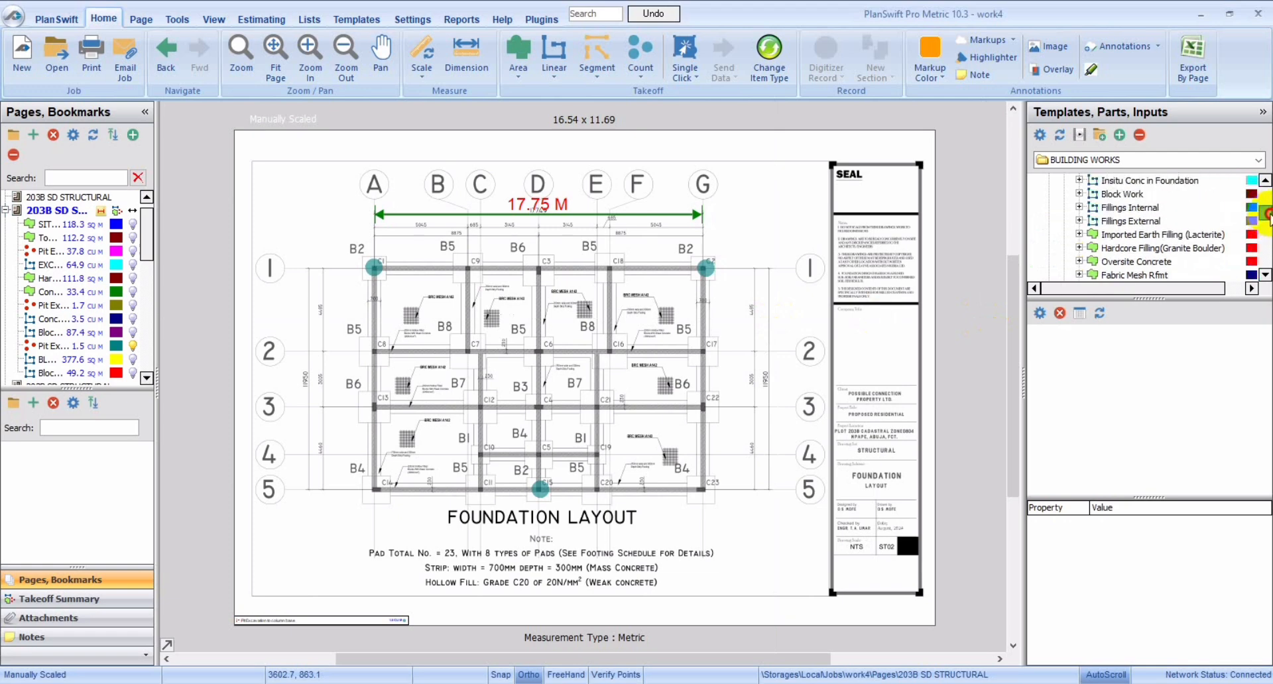
{"action": "left_click", "coordinate": [1170, 207]}
{"action": "left_click", "coordinate": [1111, 194]}
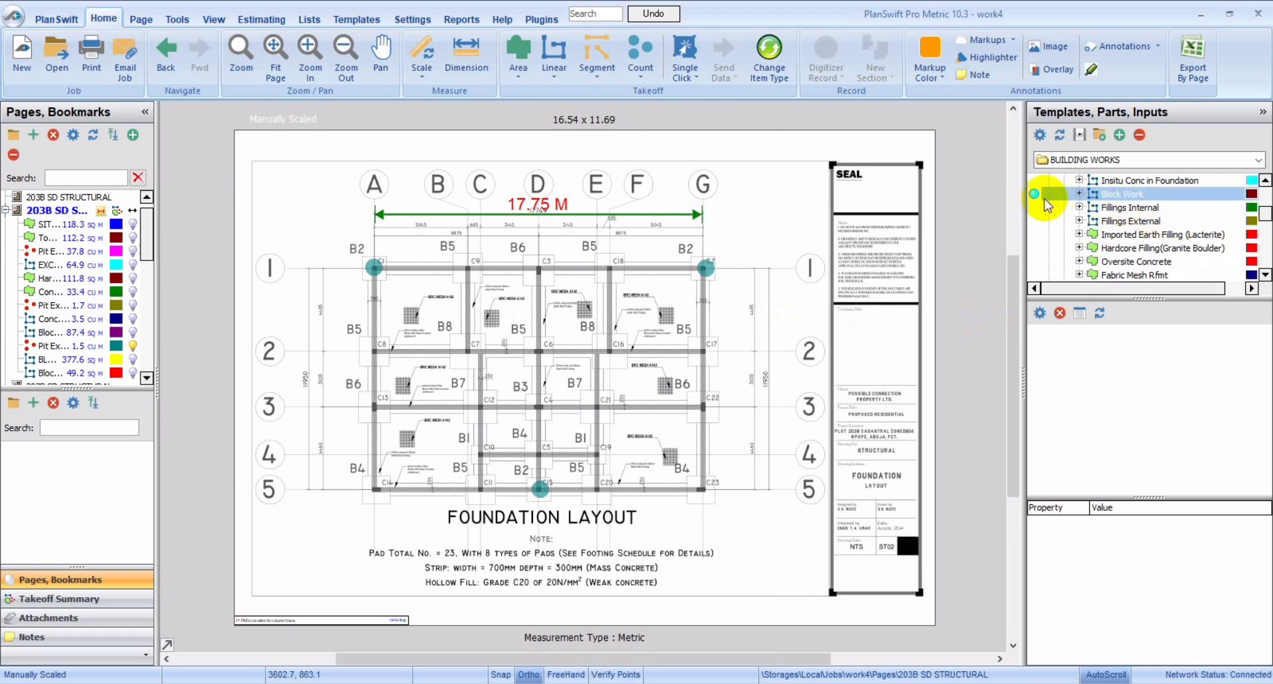
{"action": "left_click", "coordinate": [1036, 196]}
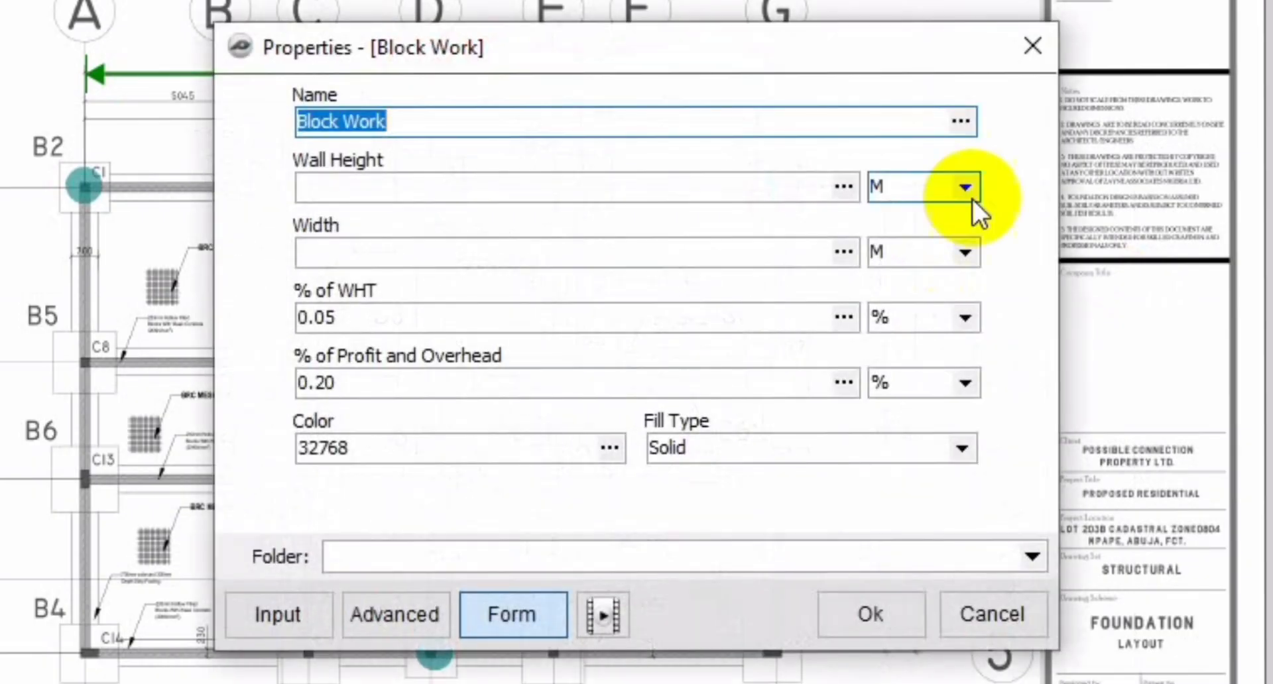
{"action": "left_click", "coordinate": [748, 189]}
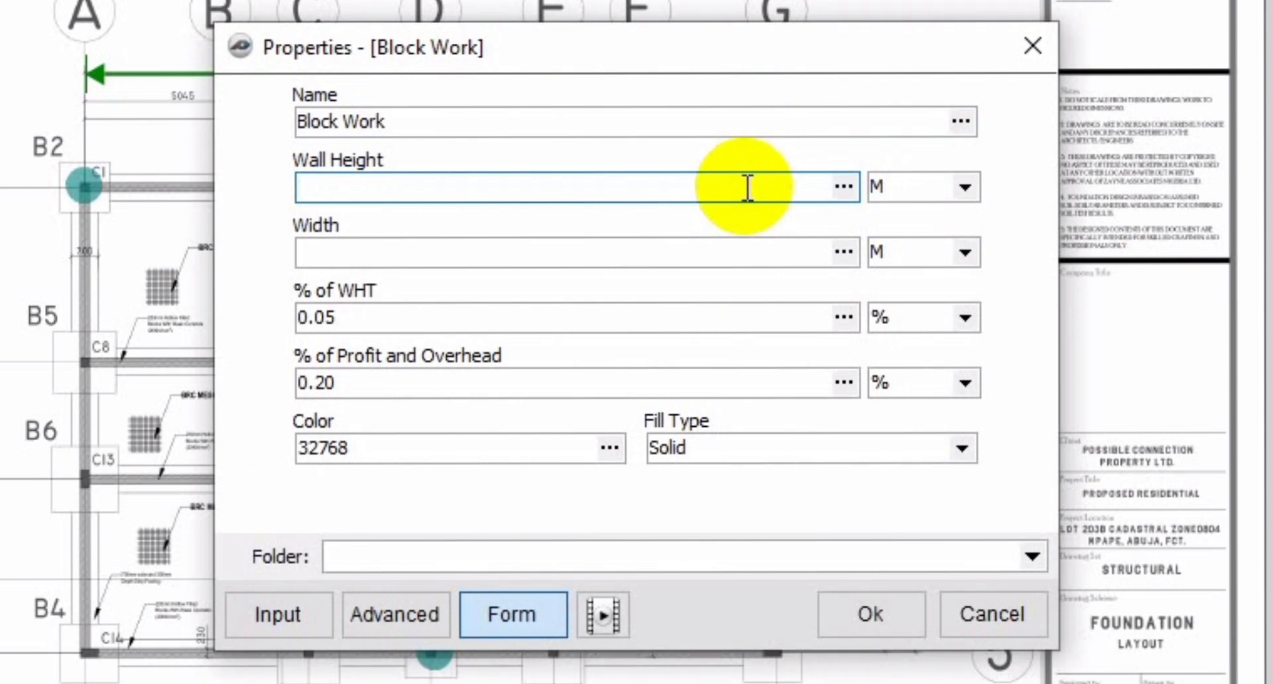
{"action": "type", "text": "1"}
{"action": "left_click", "coordinate": [617, 256]}
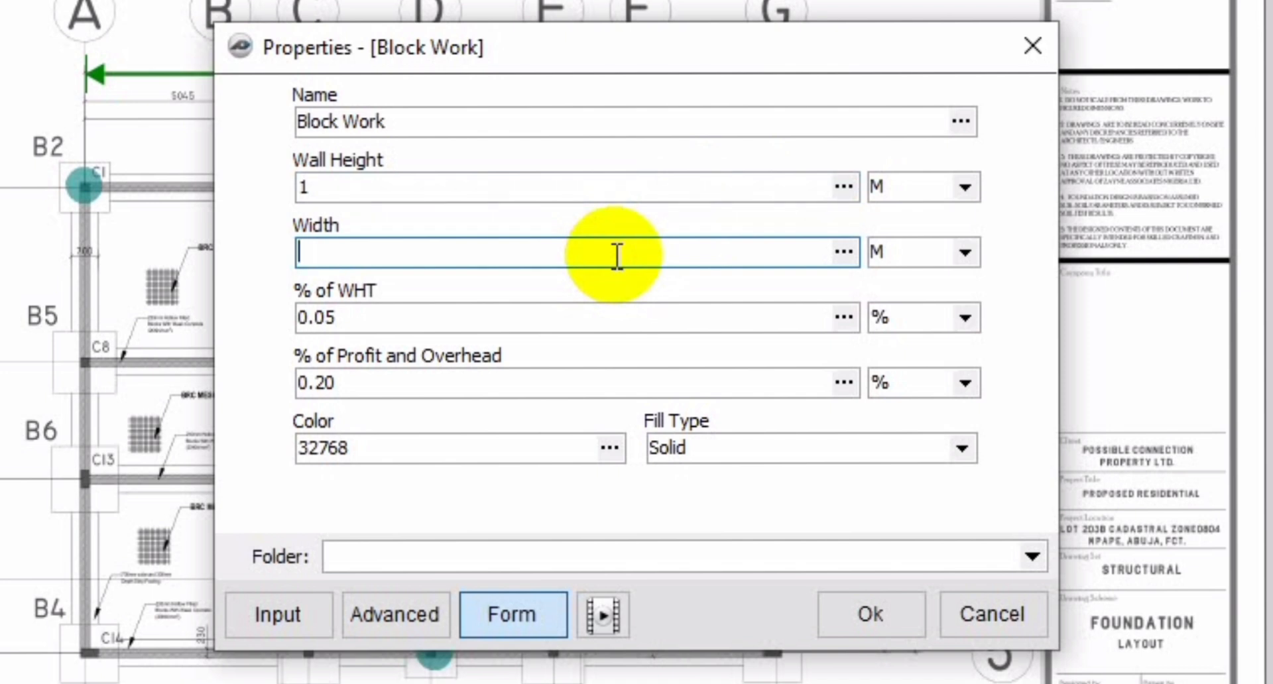
{"action": "type", "text": "0.23"}
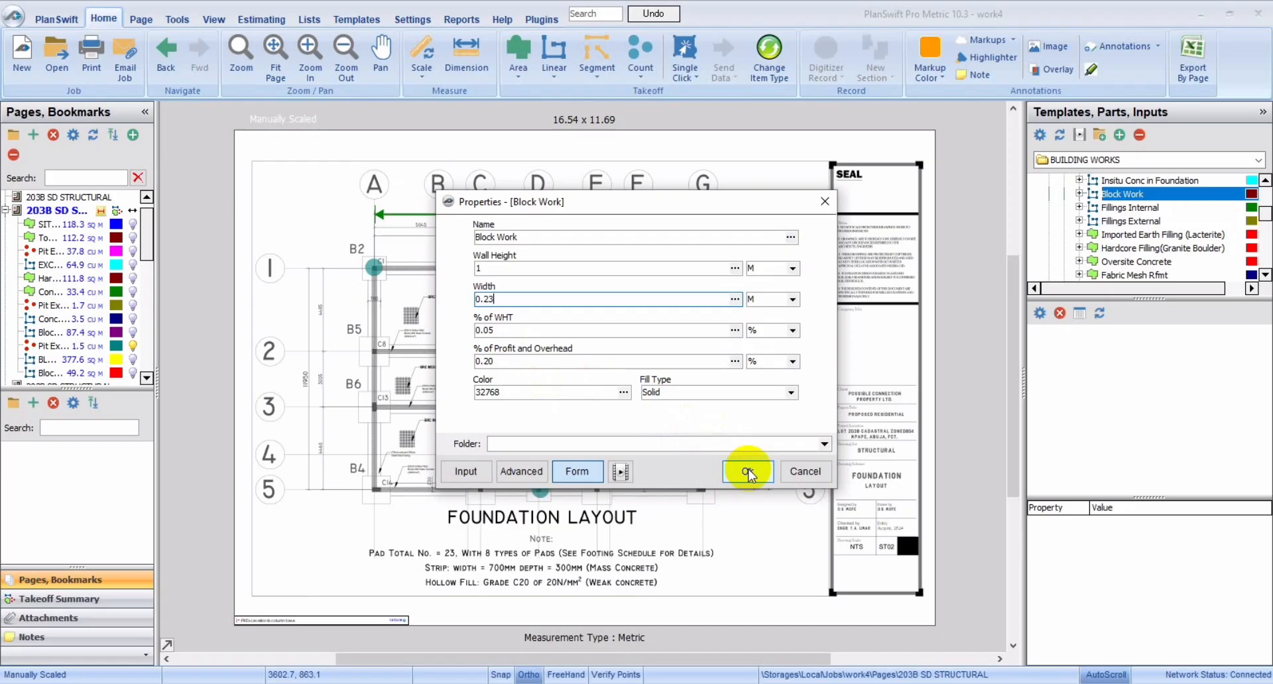
{"action": "left_click", "coordinate": [747, 471]}
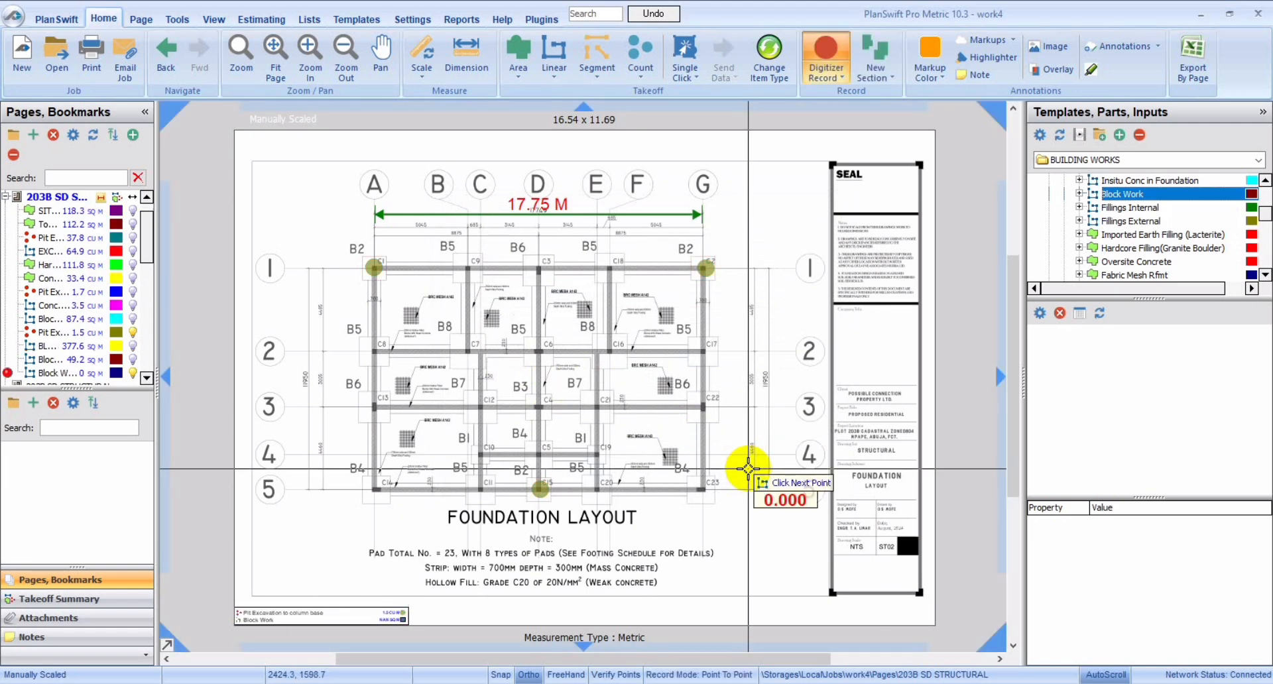
Step: Trace the outer foundation walls with the Block Work takeoff, from A1 through A5, G5 and G1 back to A1
{"action": "left_click", "coordinate": [376, 269]}
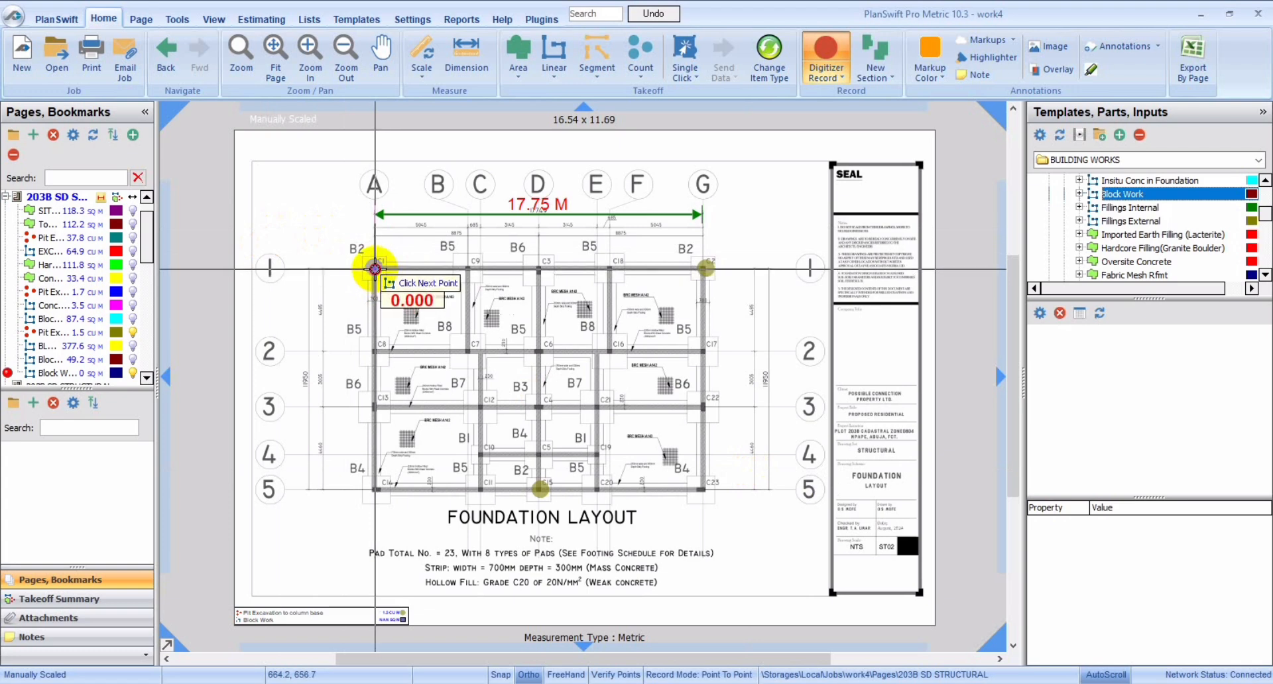
{"action": "left_click", "coordinate": [371, 489]}
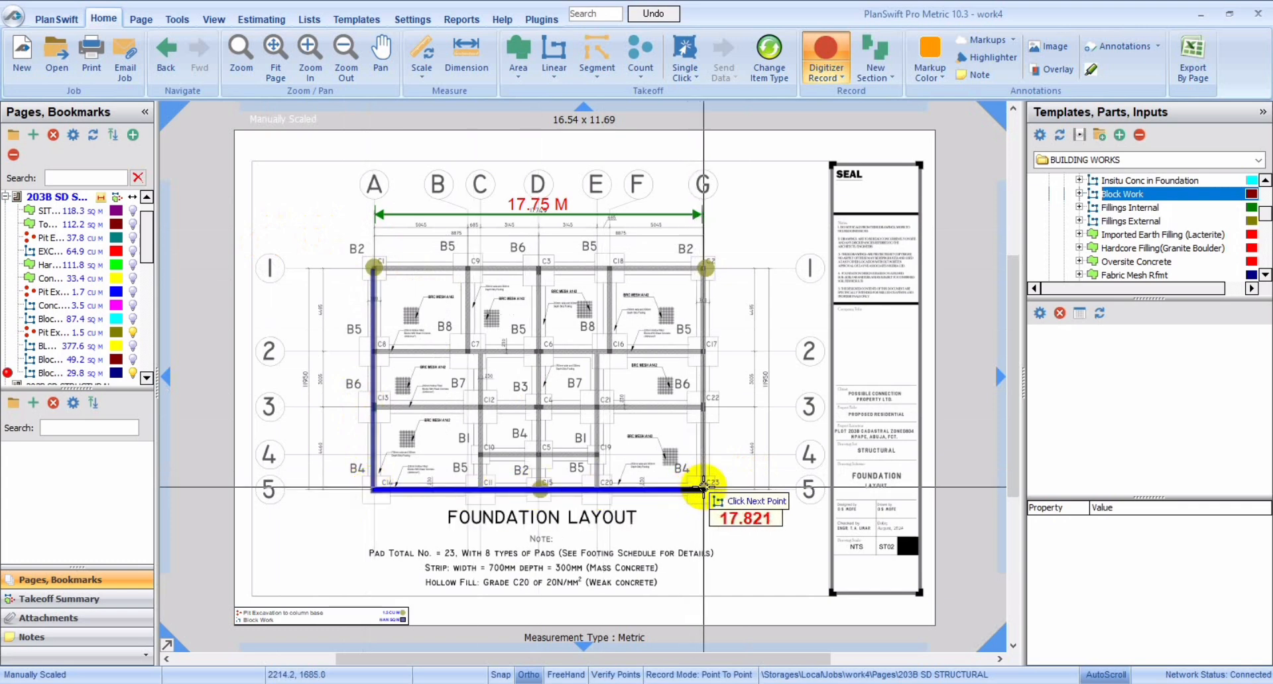
{"action": "left_click", "coordinate": [703, 489]}
{"action": "double_click", "coordinate": [706, 270]}
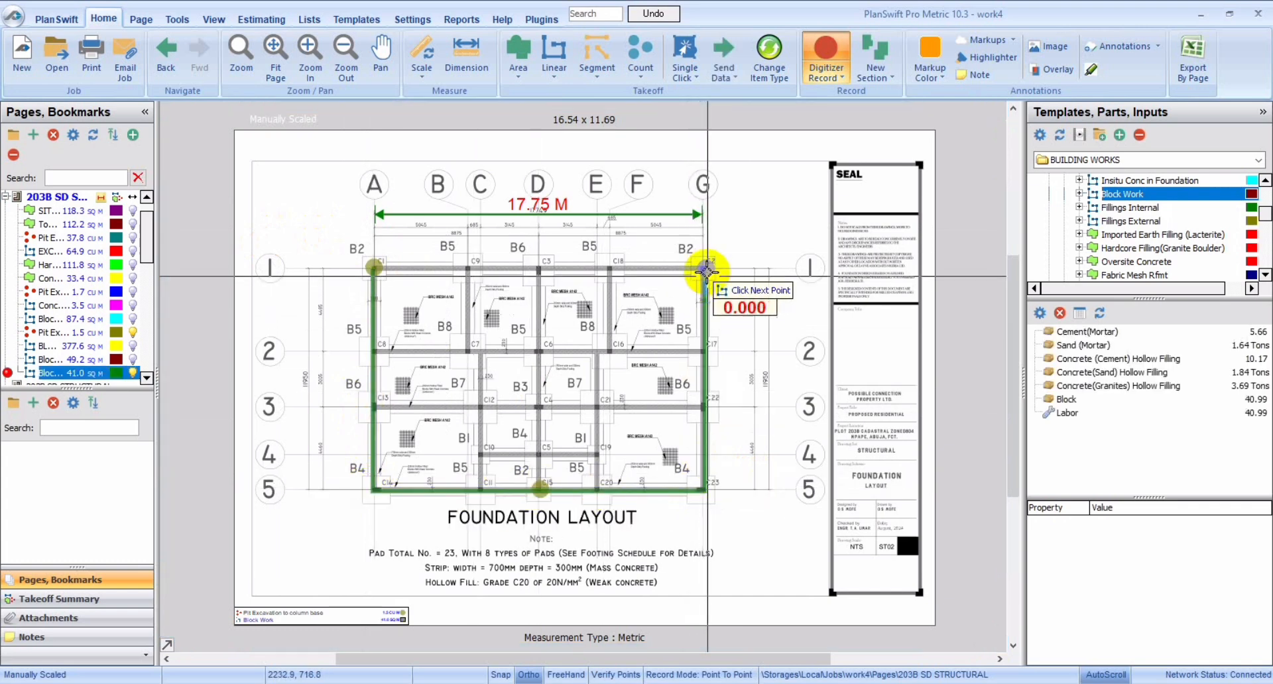
{"action": "left_click", "coordinate": [373, 268]}
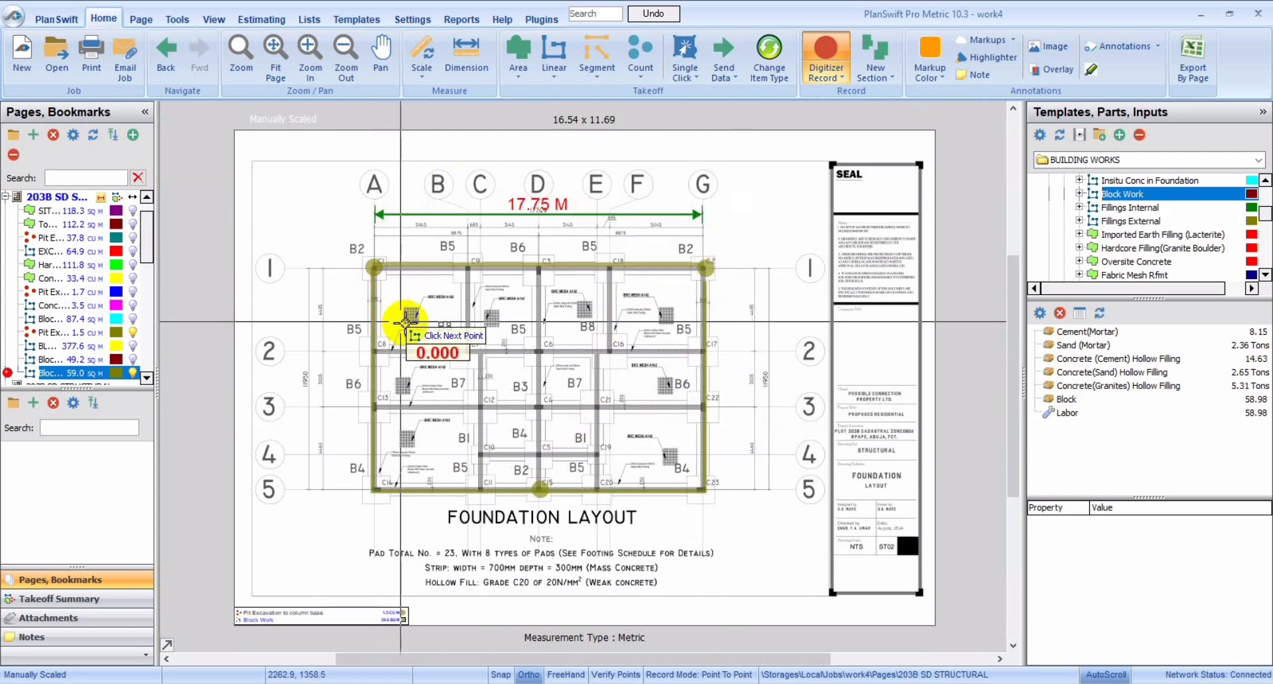
Step: Trace the three internal block walls between gridlines 1 and 2, on gridlines B, D and F
{"action": "left_click", "coordinate": [465, 268]}
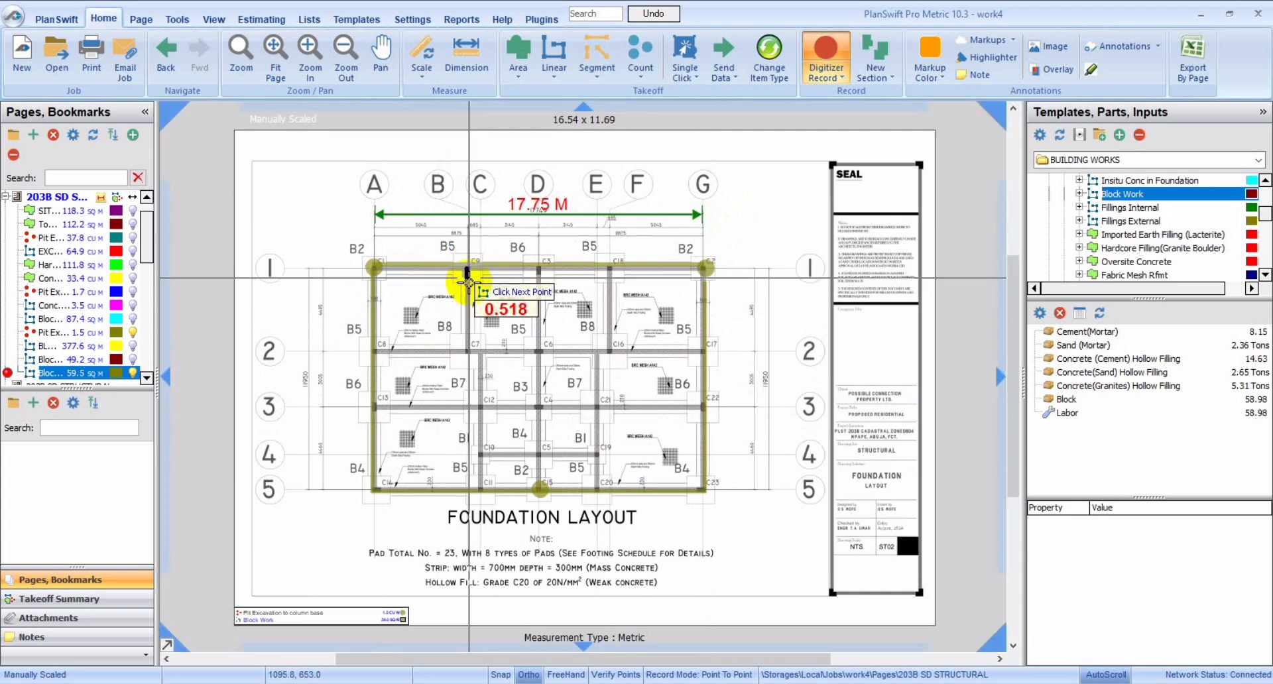
{"action": "double_click", "coordinate": [470, 349]}
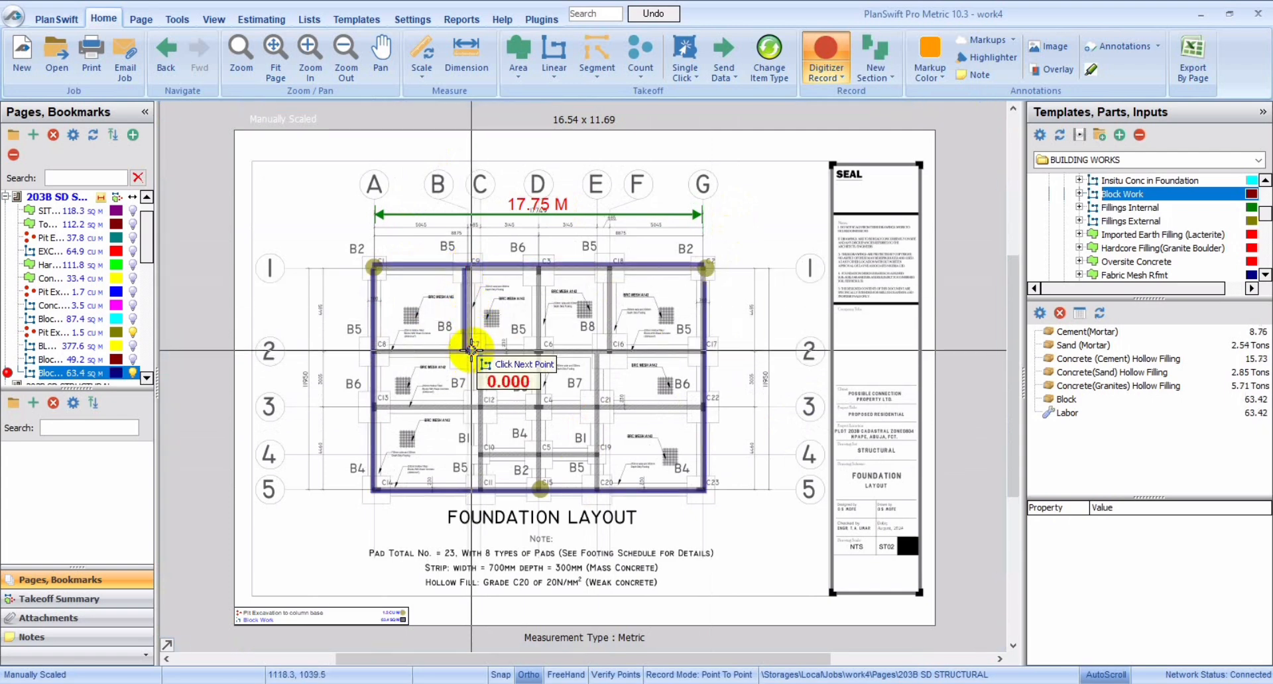
{"action": "left_click", "coordinate": [537, 269]}
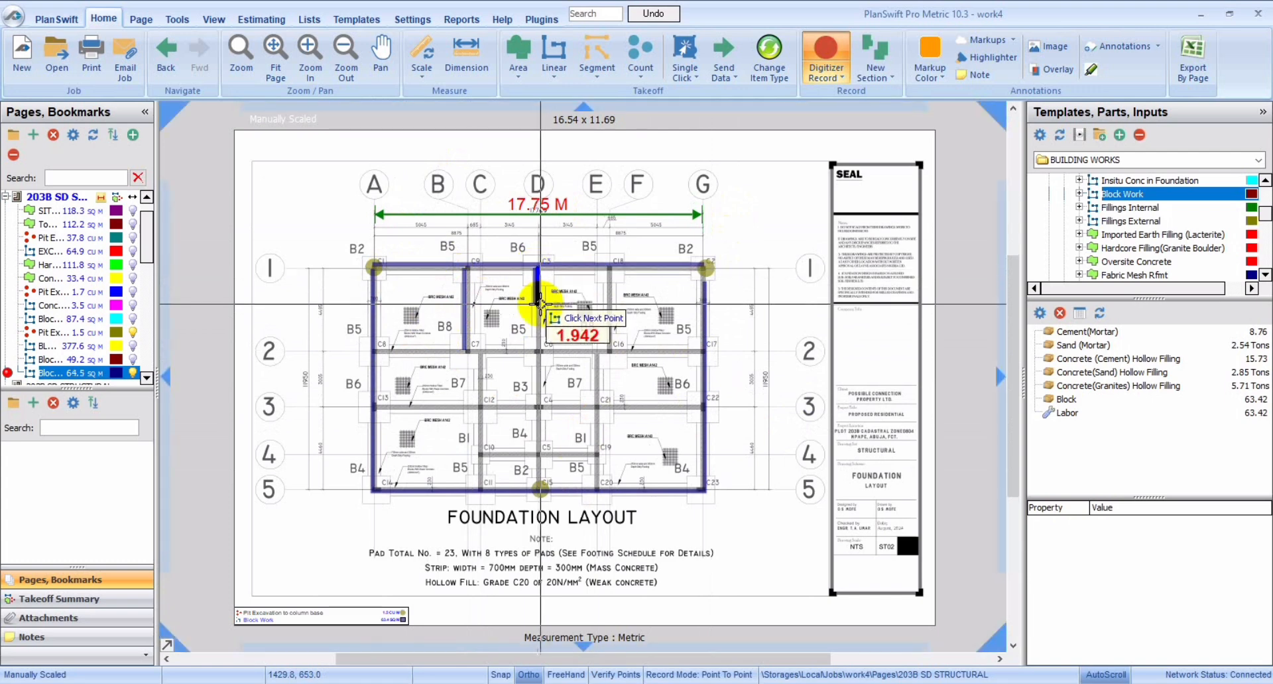
{"action": "double_click", "coordinate": [545, 351]}
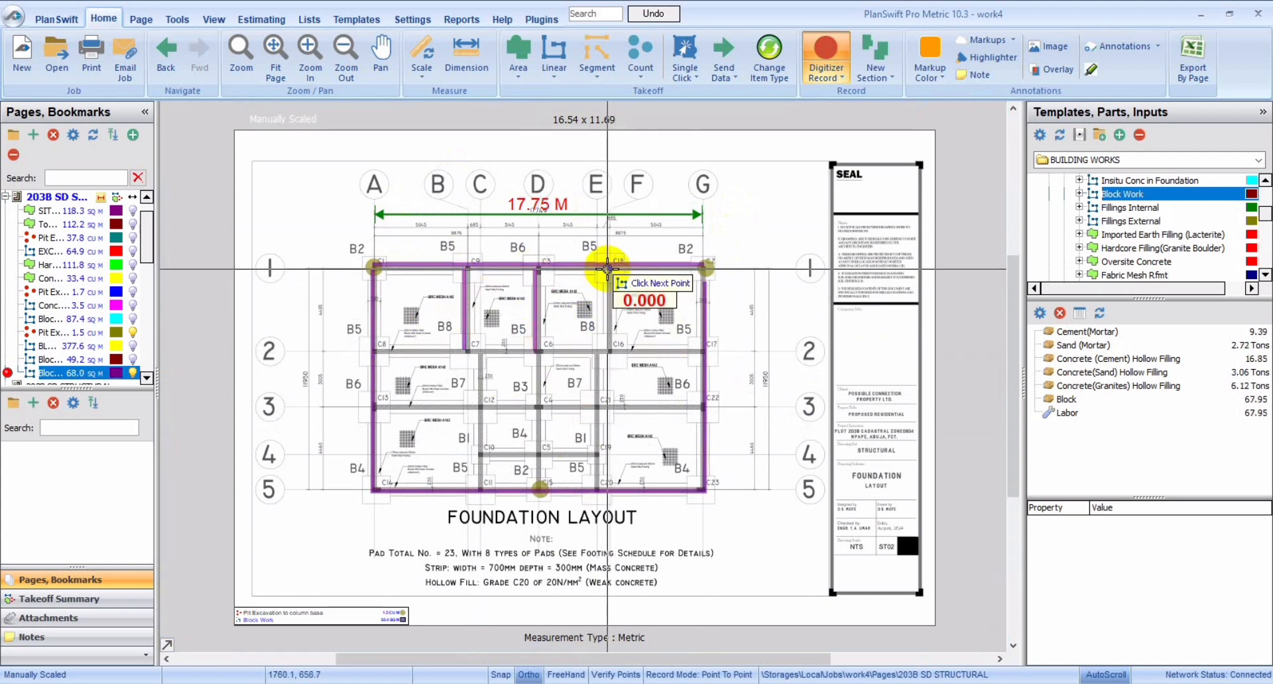
{"action": "left_click", "coordinate": [607, 268]}
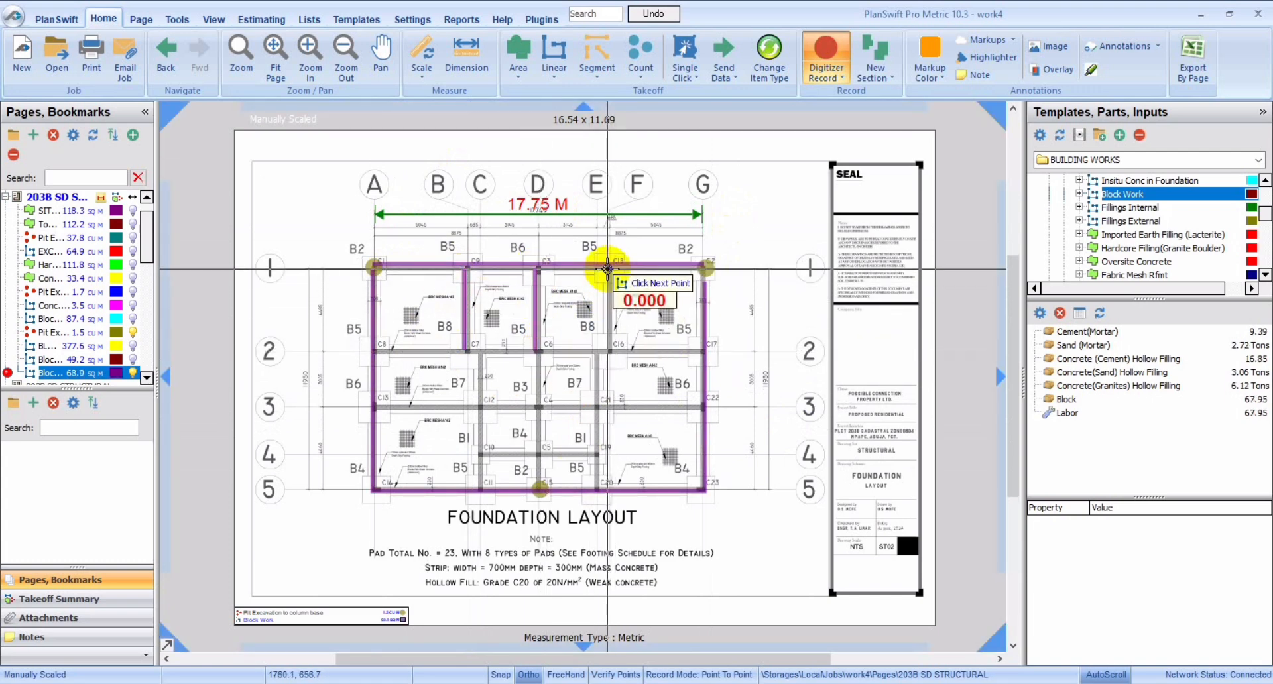
{"action": "double_click", "coordinate": [607, 348]}
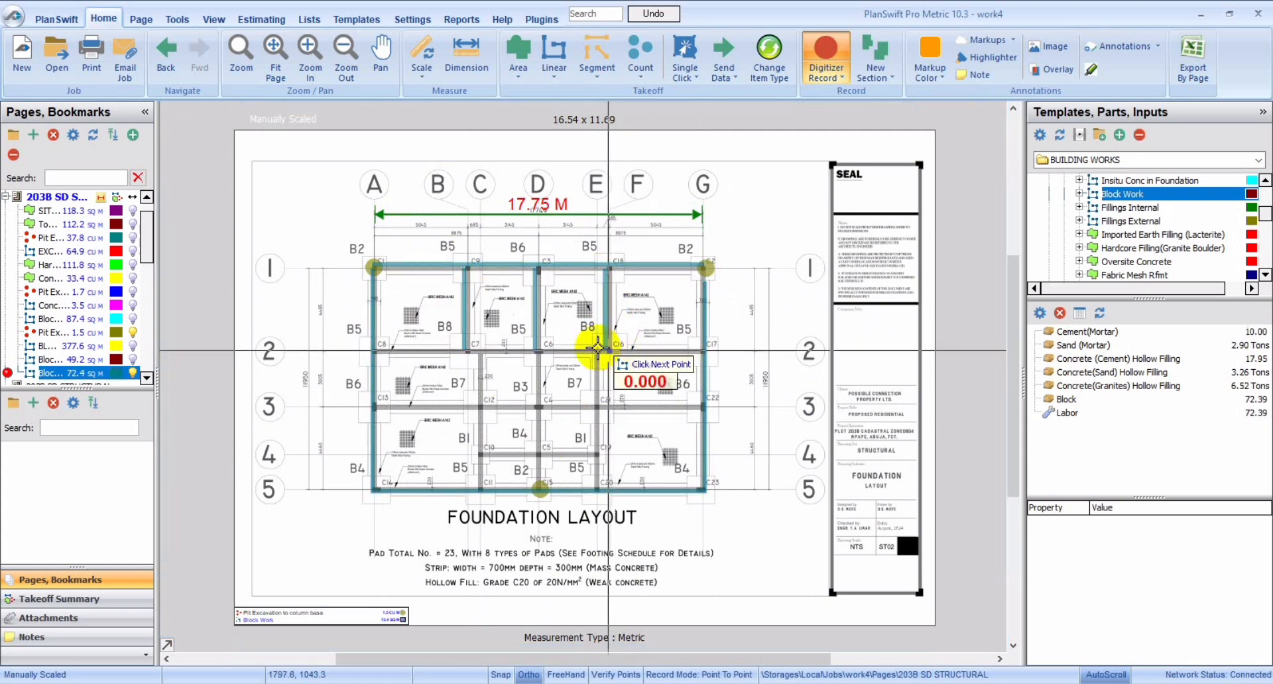
Step: Trace the block wall along gridline 2 from A to G, and the wall from C2 through C3 to A3
{"action": "left_click", "coordinate": [374, 348]}
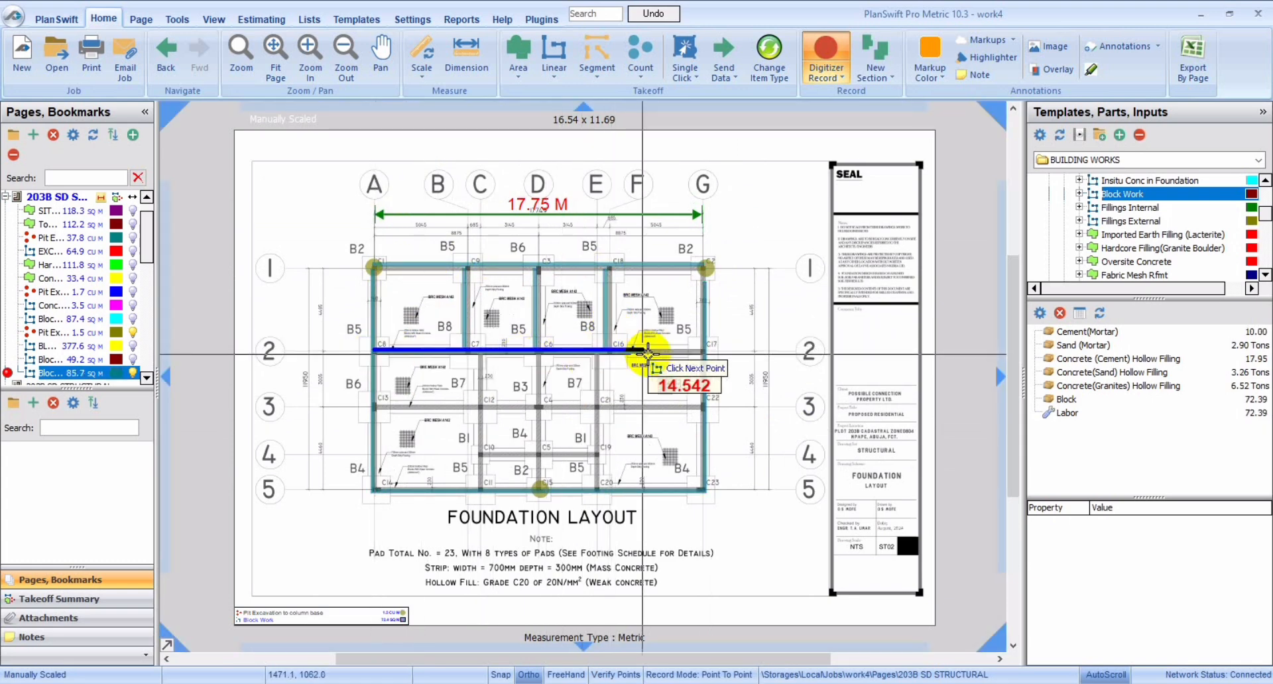
{"action": "double_click", "coordinate": [700, 350]}
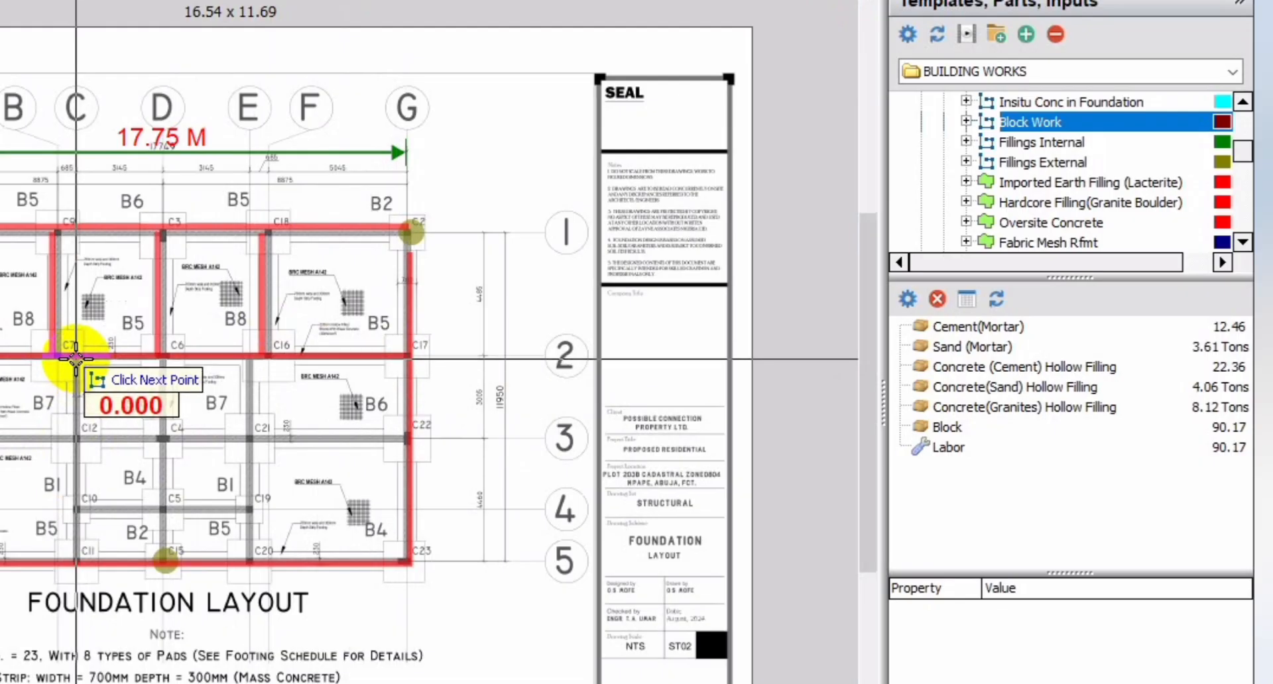
{"action": "left_click", "coordinate": [479, 356]}
{"action": "left_click", "coordinate": [77, 440]}
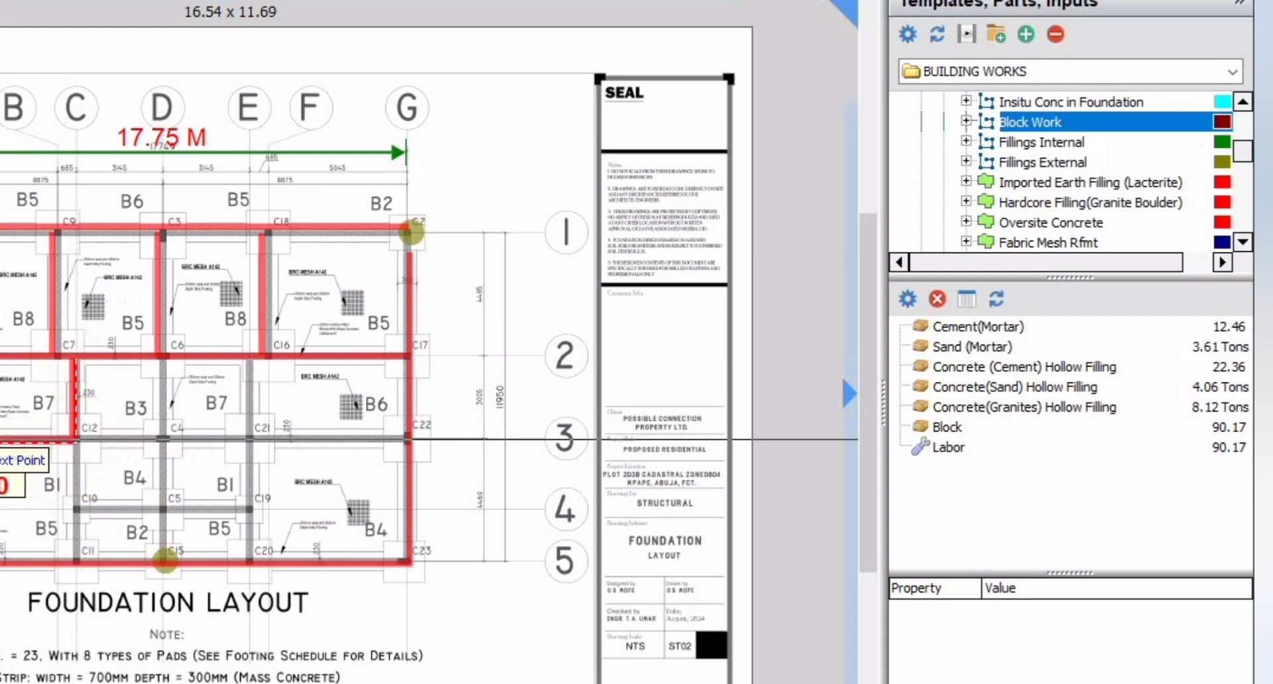
{"action": "left_click", "coordinate": [12, 441]}
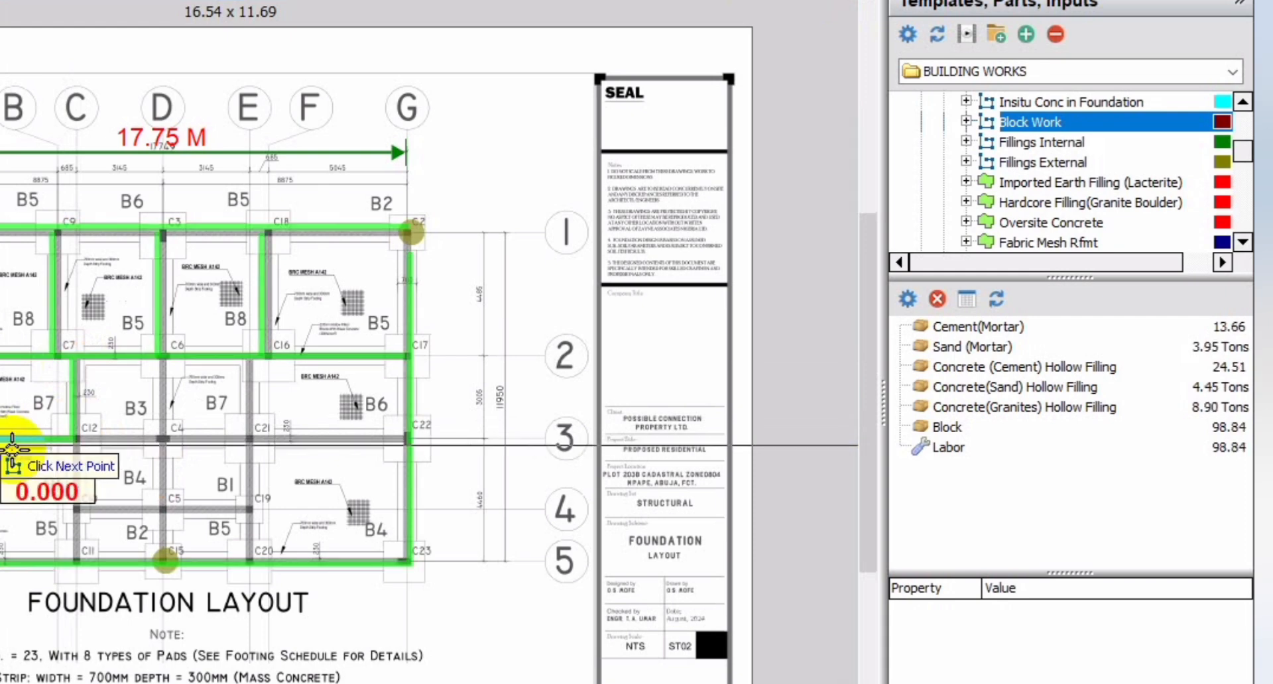
Step: Trace the block wall on gridline D from gridline 2 to 3, continuing along gridline 3 to G
{"action": "left_click", "coordinate": [162, 361]}
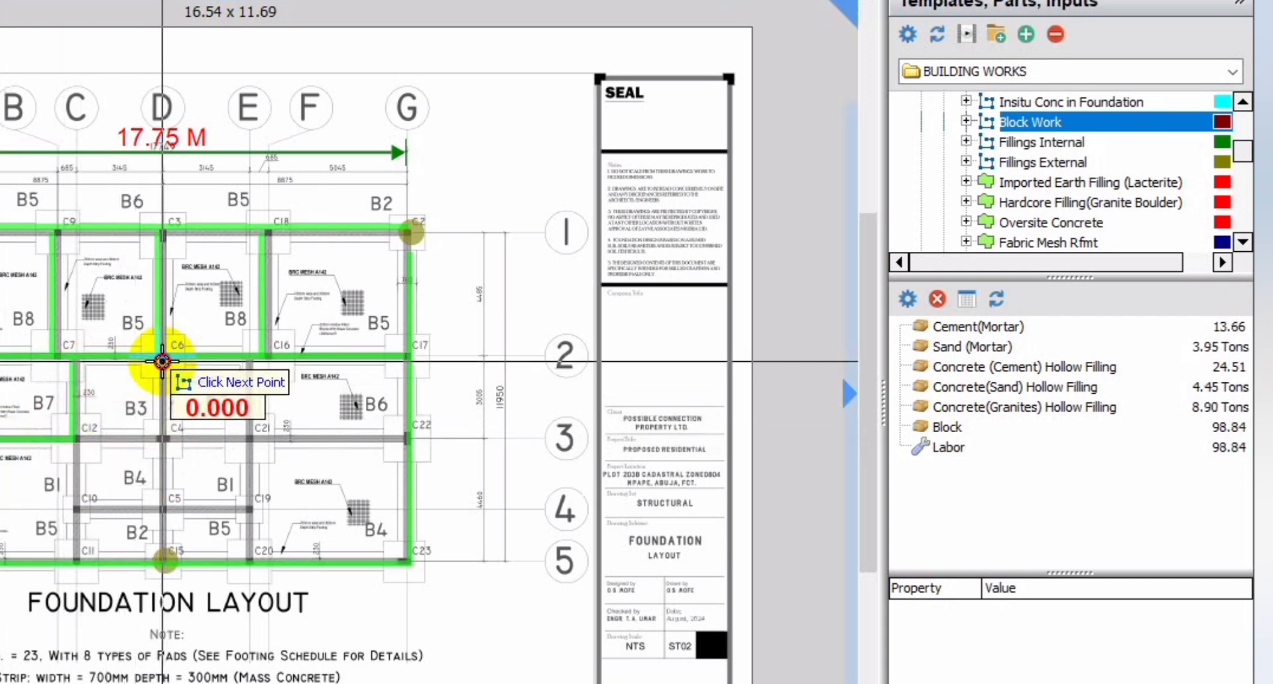
{"action": "left_click", "coordinate": [169, 441]}
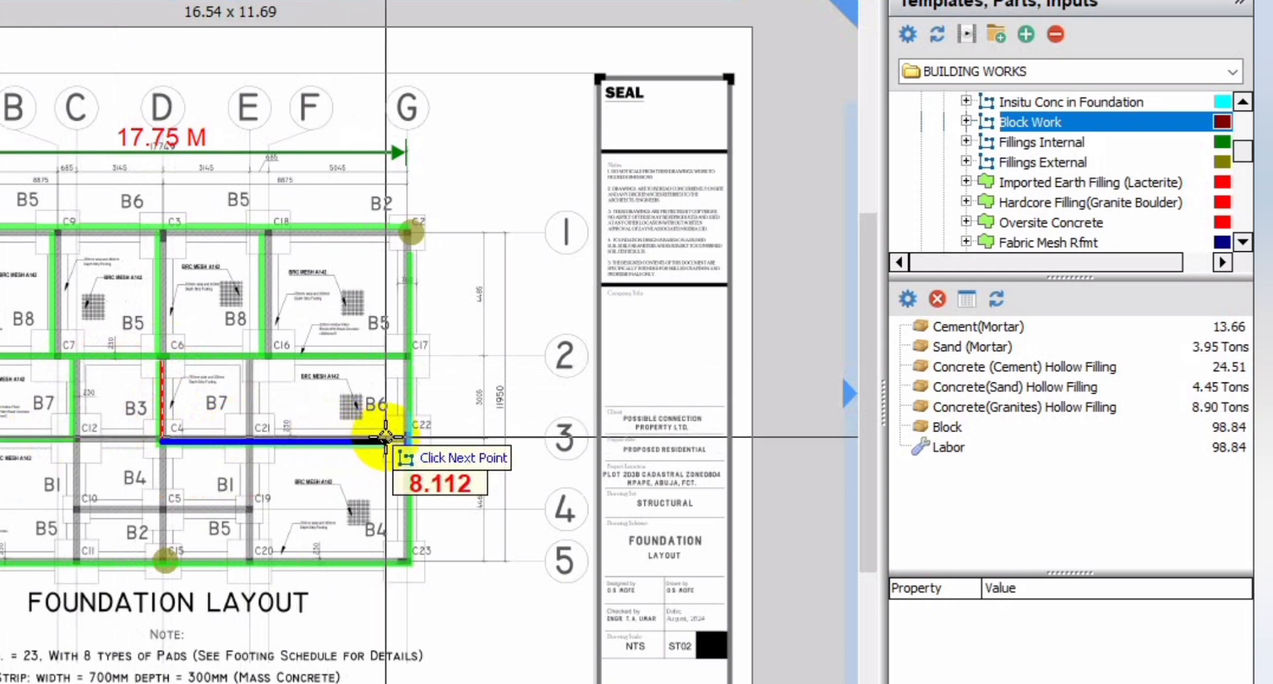
{"action": "left_click", "coordinate": [409, 439]}
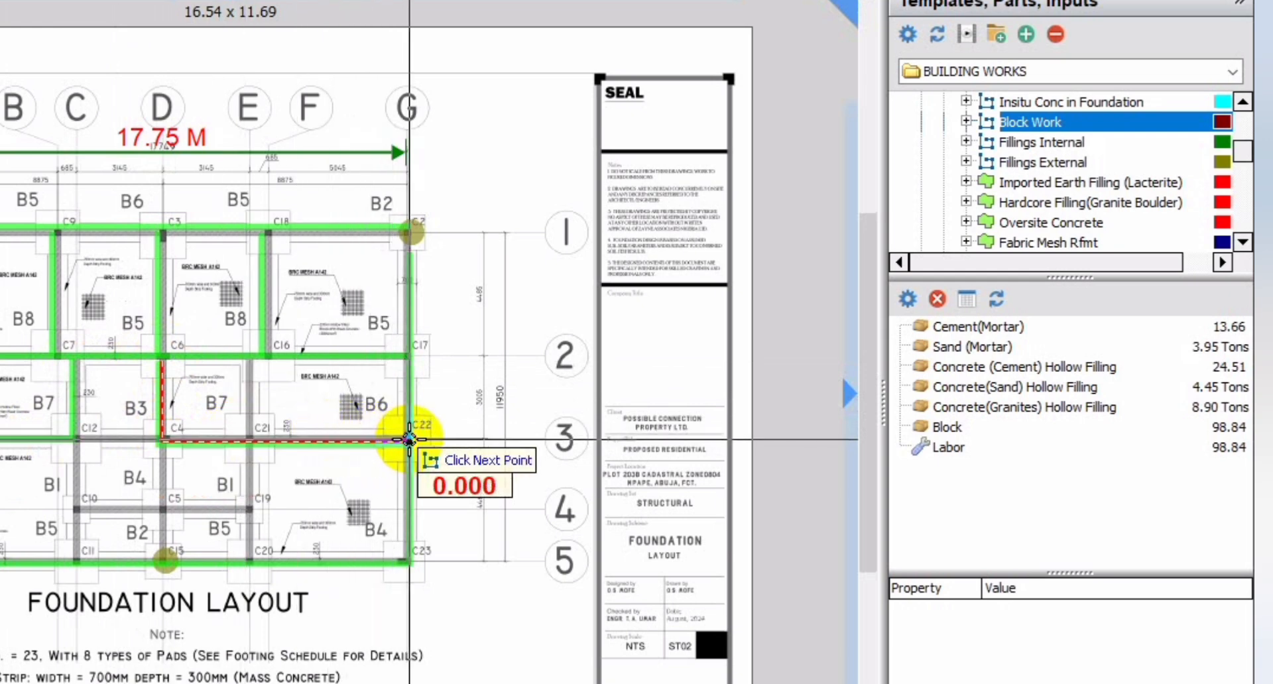
Step: Trace the block walls on gridline E from gridline 2 to 5 and on gridline D from gridline 3 to 5
{"action": "left_click", "coordinate": [250, 362]}
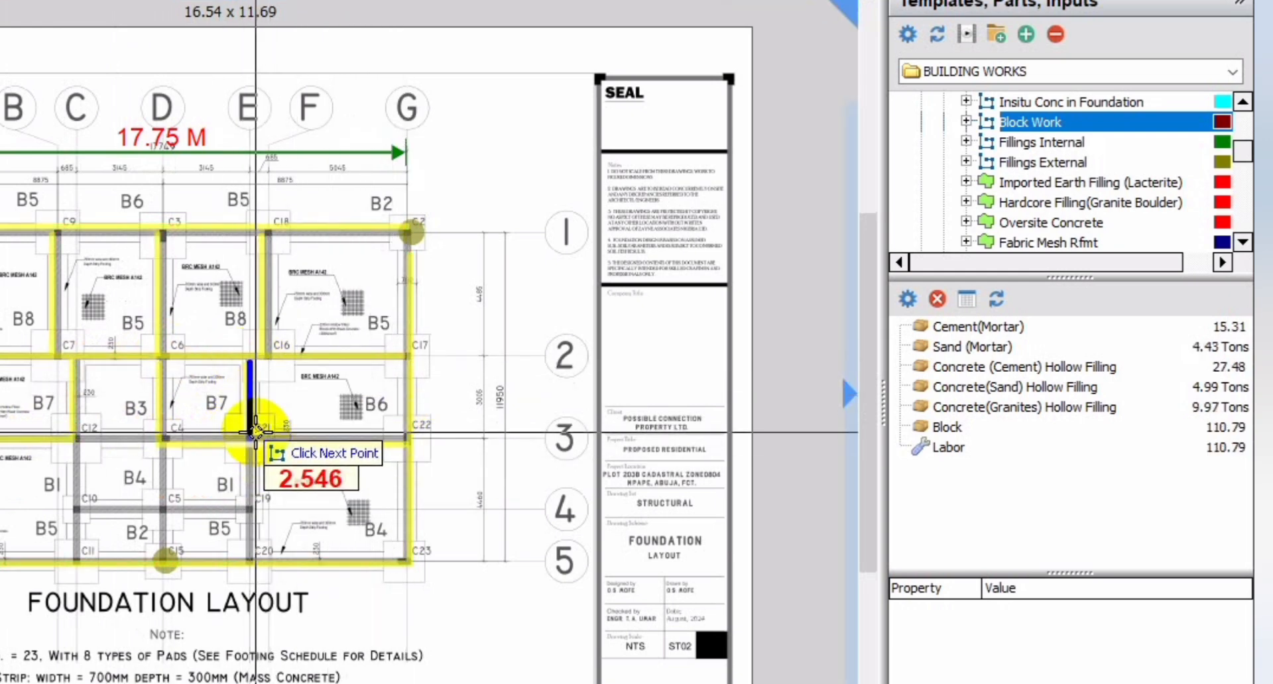
{"action": "left_click", "coordinate": [256, 437]}
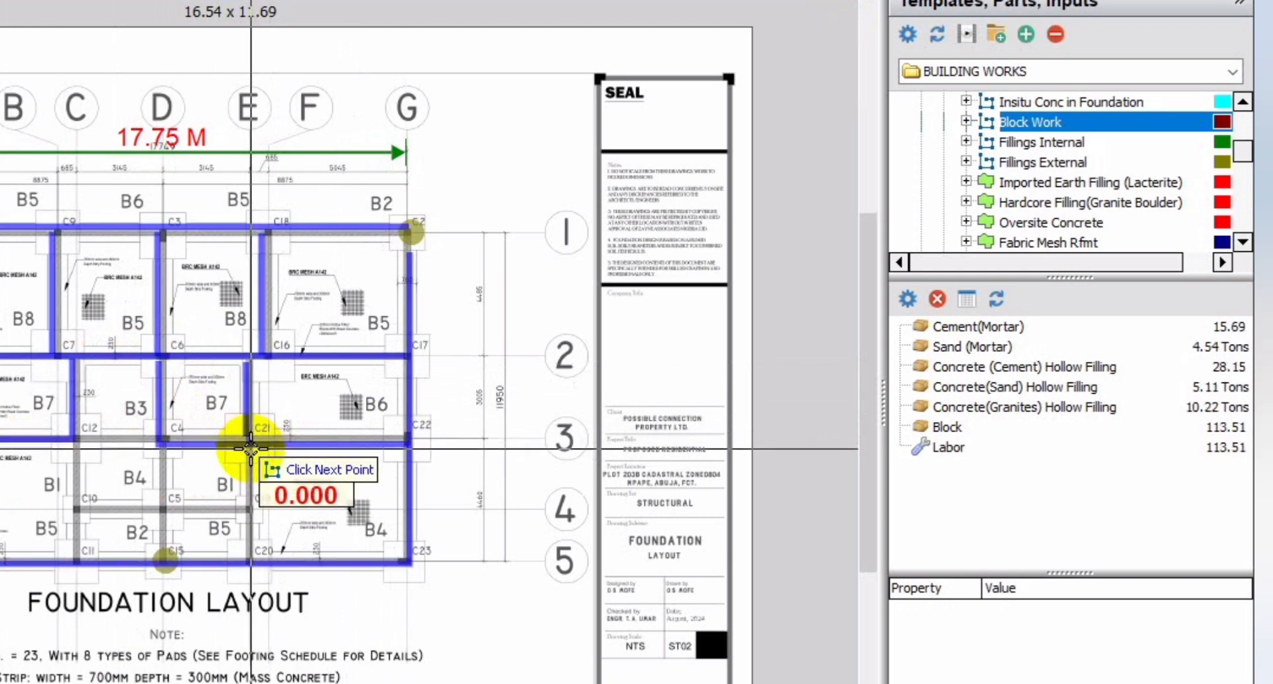
{"action": "left_click", "coordinate": [250, 560]}
{"action": "left_click", "coordinate": [160, 449]}
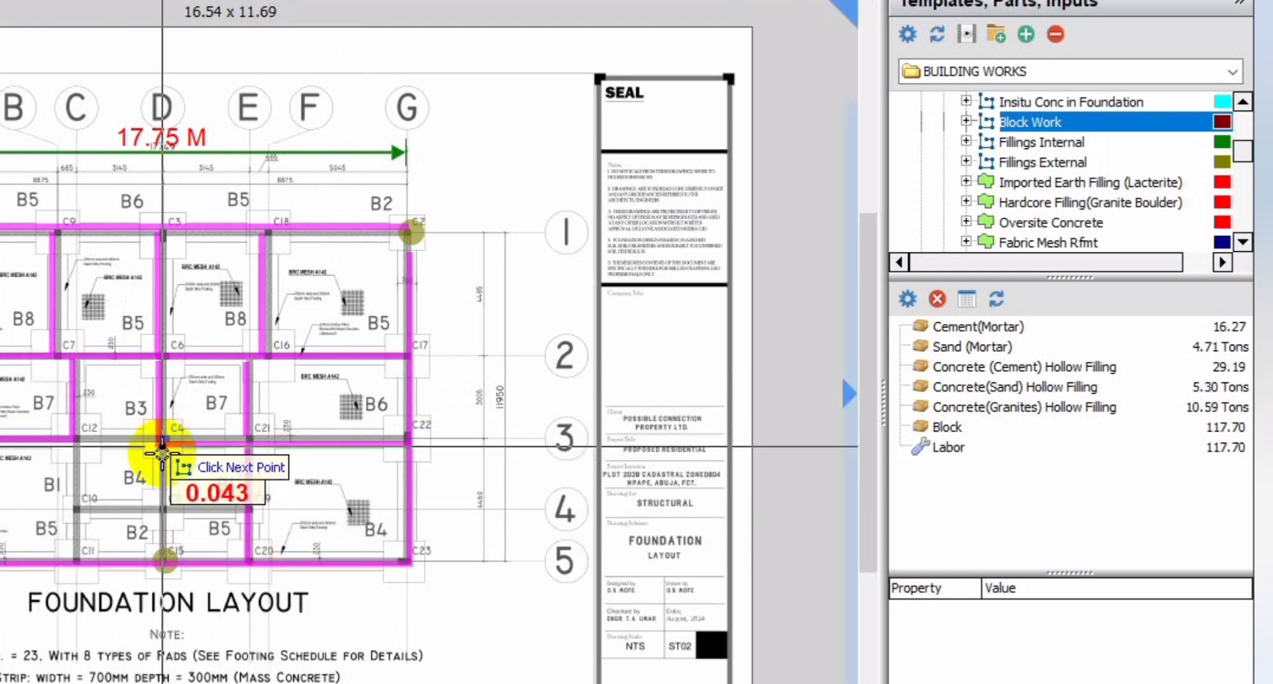
{"action": "left_click", "coordinate": [170, 559]}
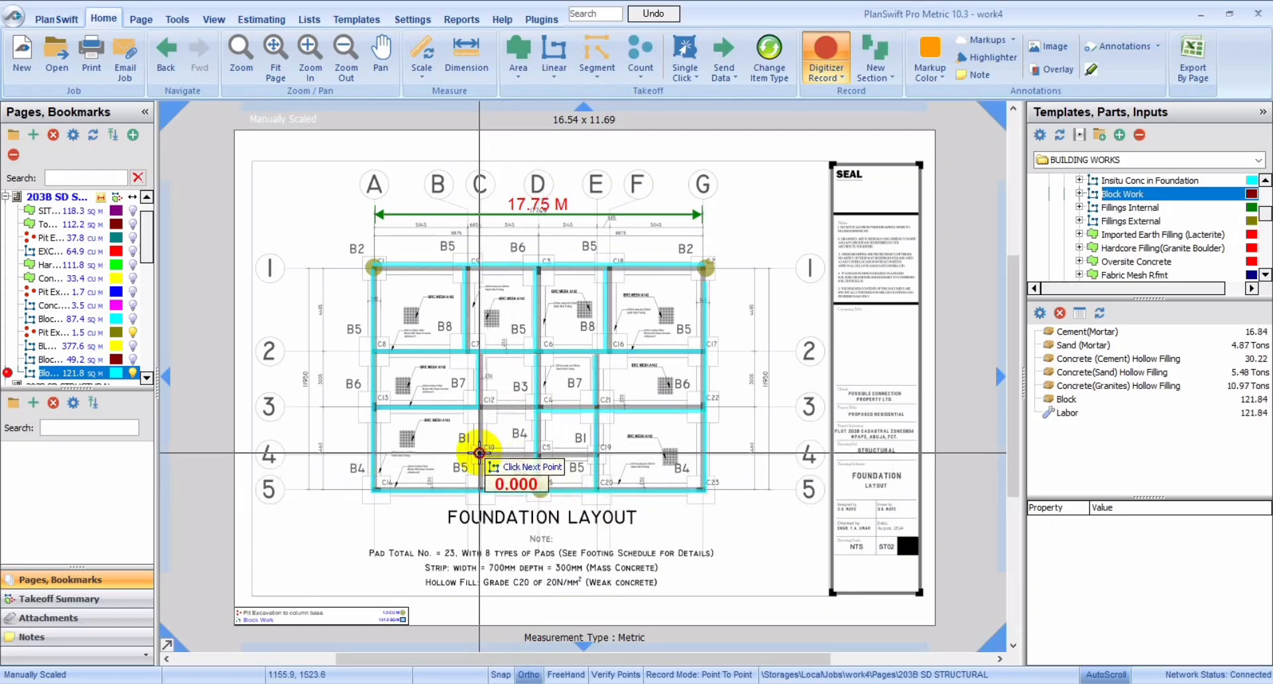
Step: Trace the remaining block walls: gridline 4 from C to E, gridline C from 3 to 5, and gridline 3 from C to D
{"action": "left_click", "coordinate": [534, 454]}
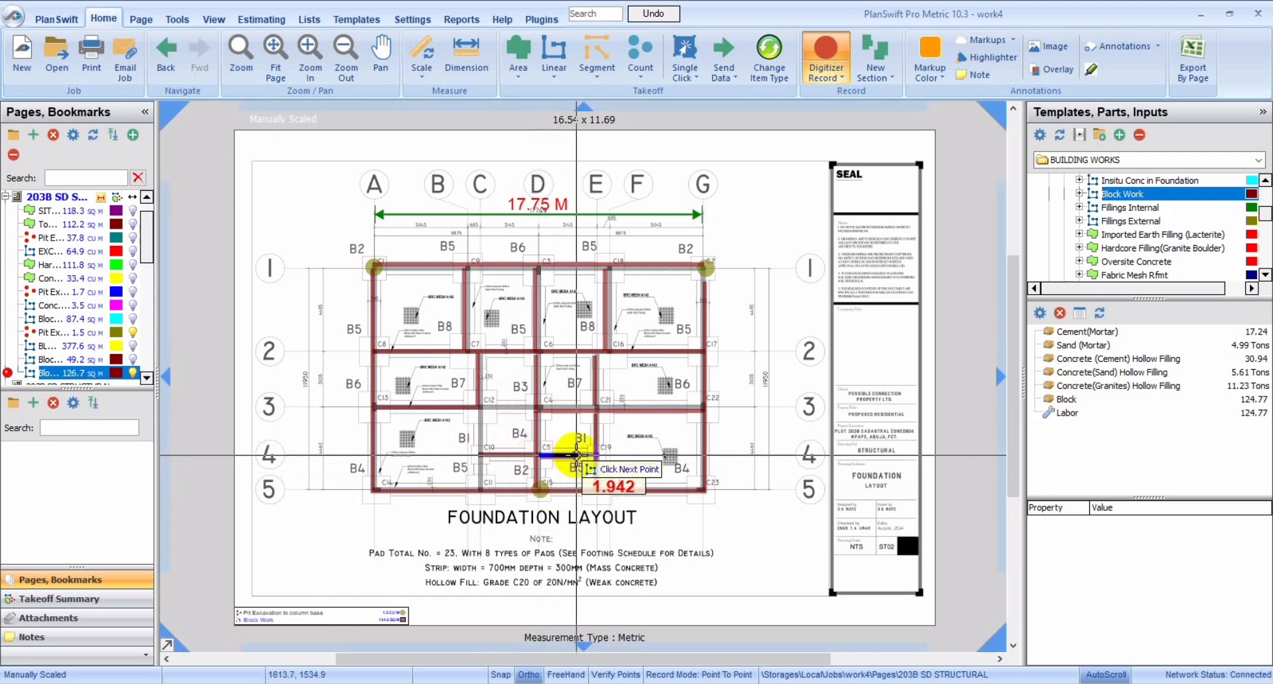
{"action": "left_click", "coordinate": [599, 455]}
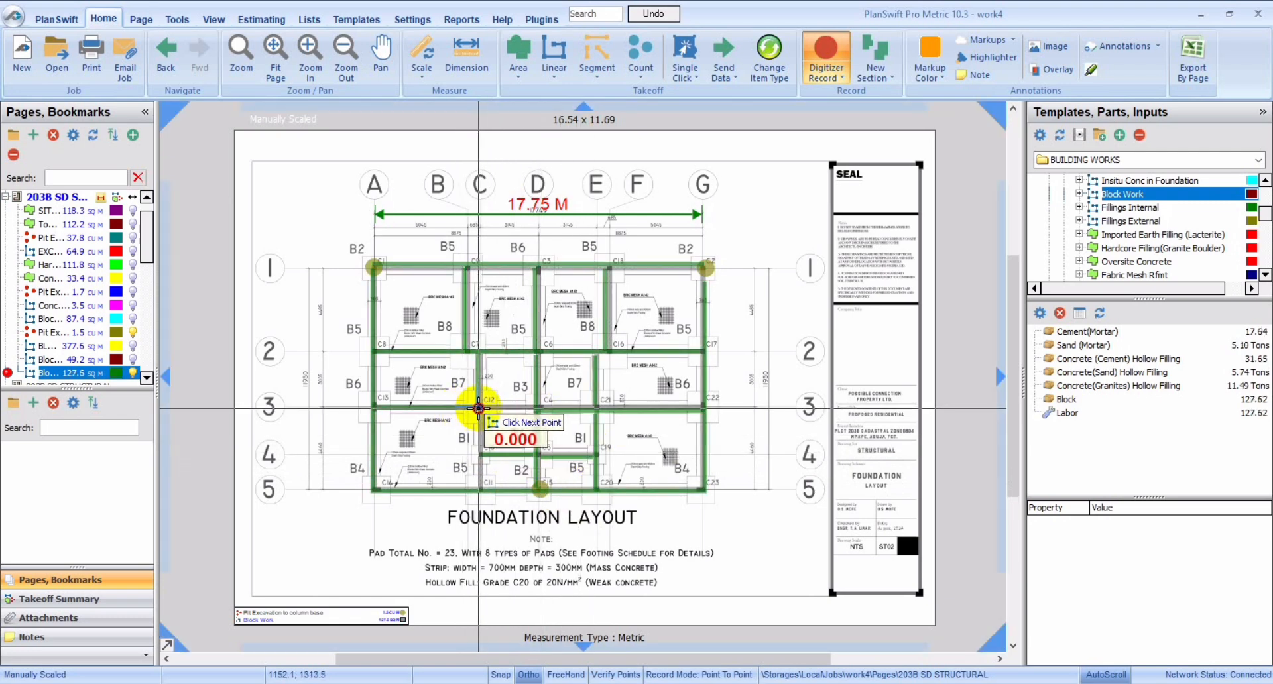
{"action": "left_click", "coordinate": [478, 408]}
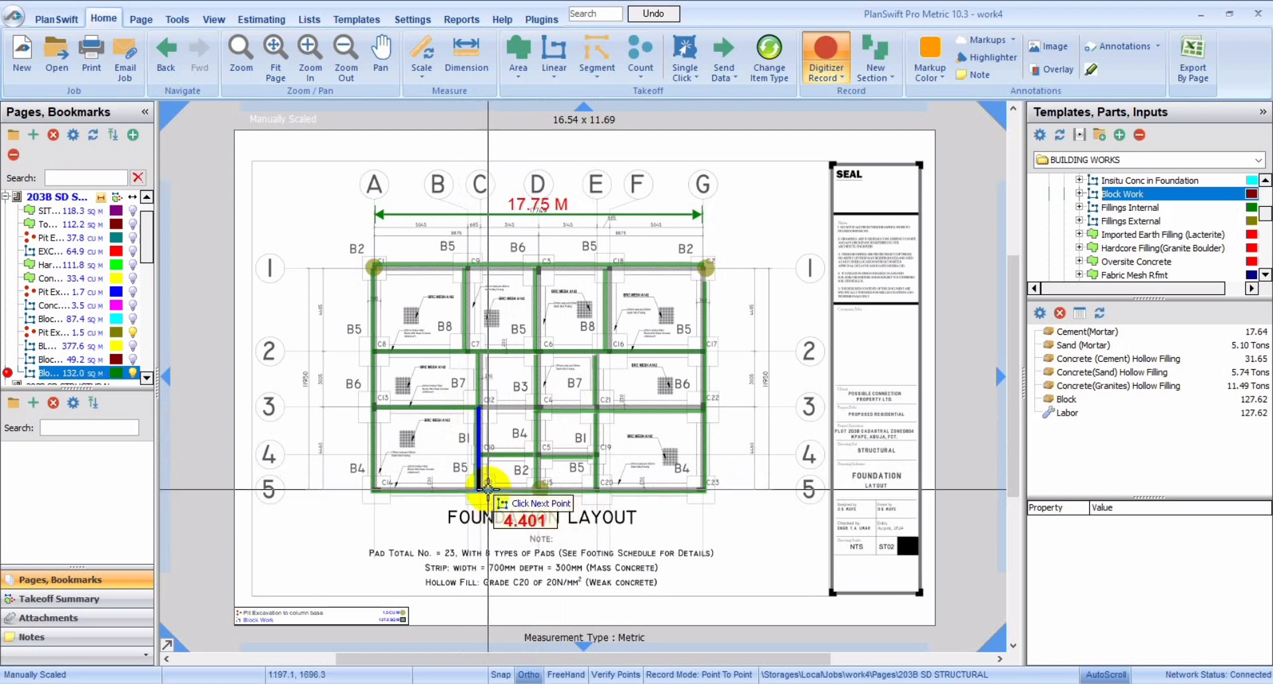
{"action": "left_click", "coordinate": [488, 487]}
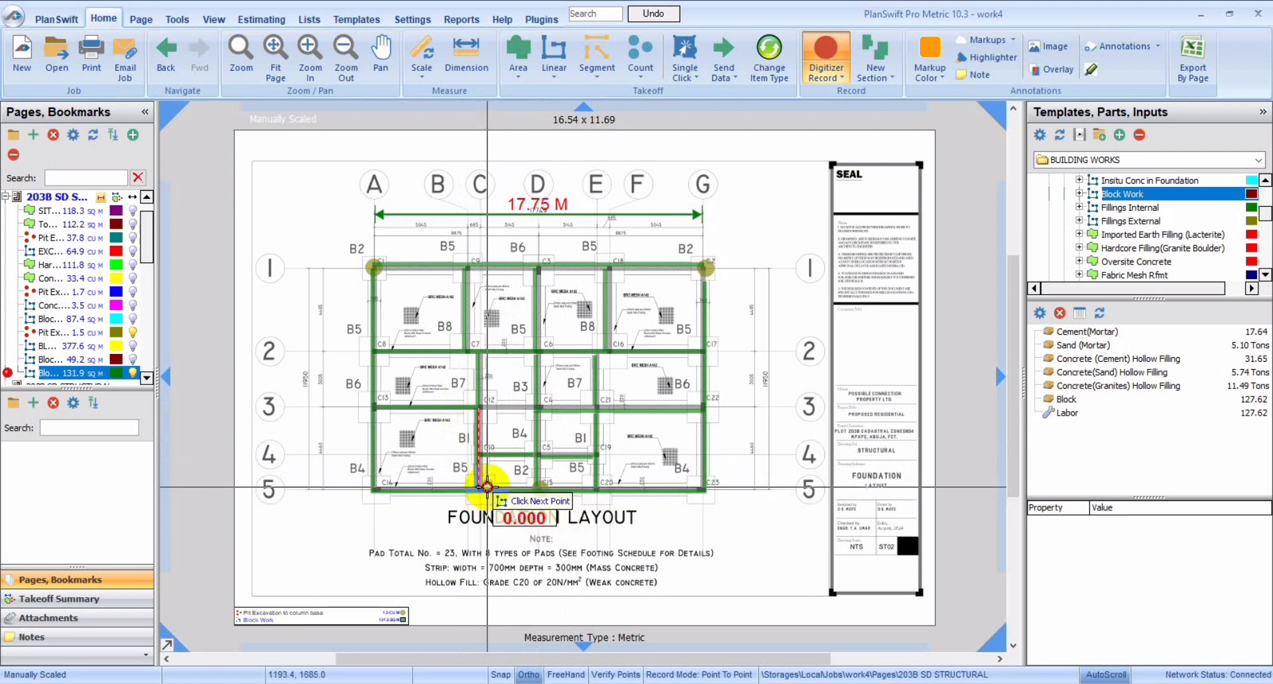
{"action": "left_click", "coordinate": [482, 404]}
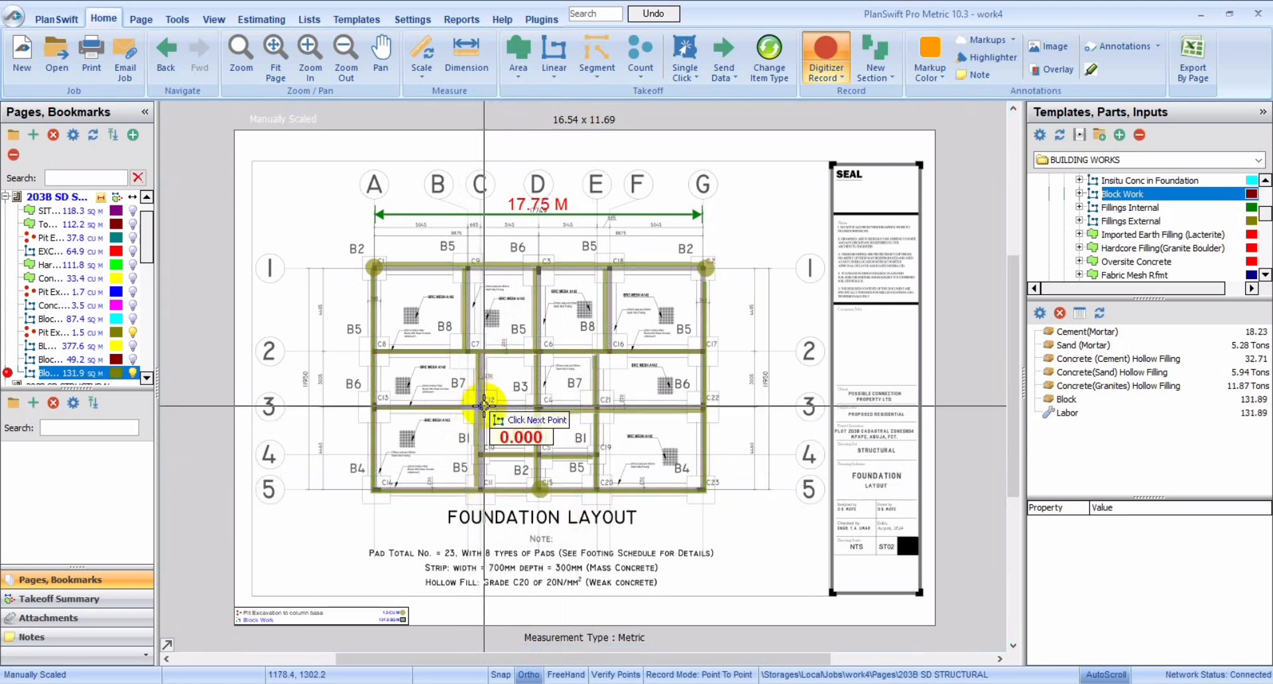
{"action": "left_click", "coordinate": [535, 405]}
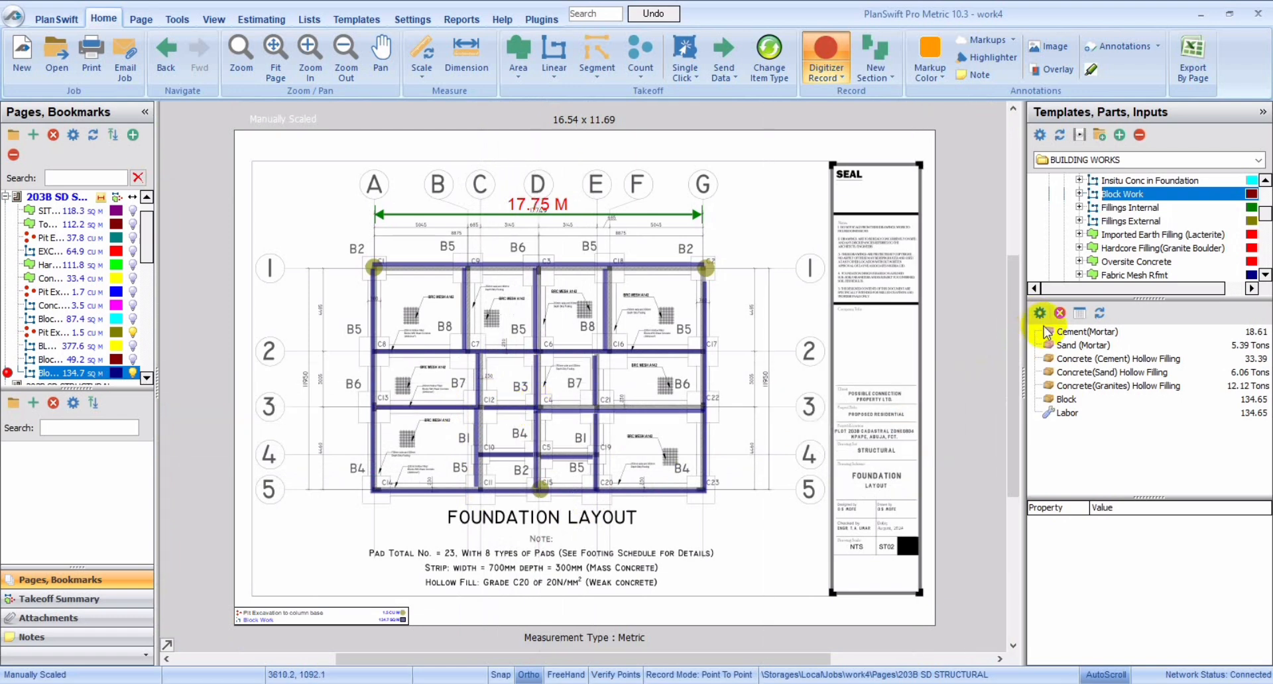
{"action": "left_click", "coordinate": [1082, 334]}
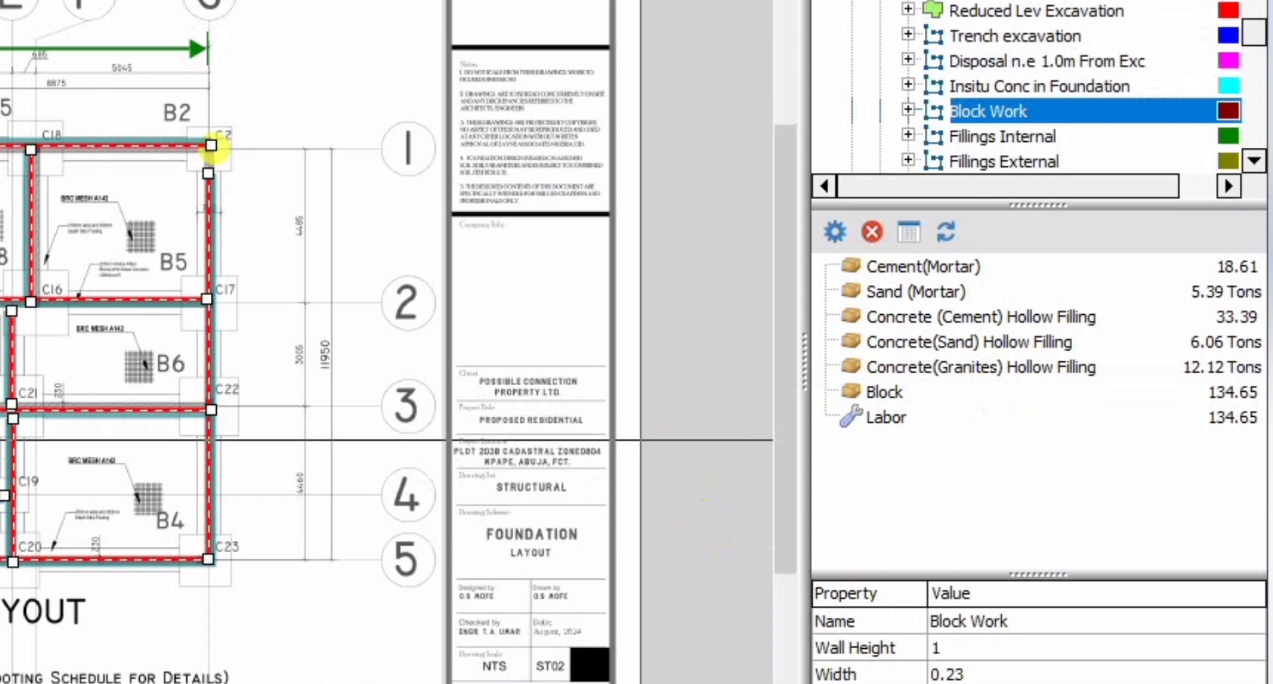
Step: Set the Block material's Qty formula to [..\Qty] * [No Of Blocks/ SQ M] in its advanced properties
{"action": "left_click", "coordinate": [923, 418]}
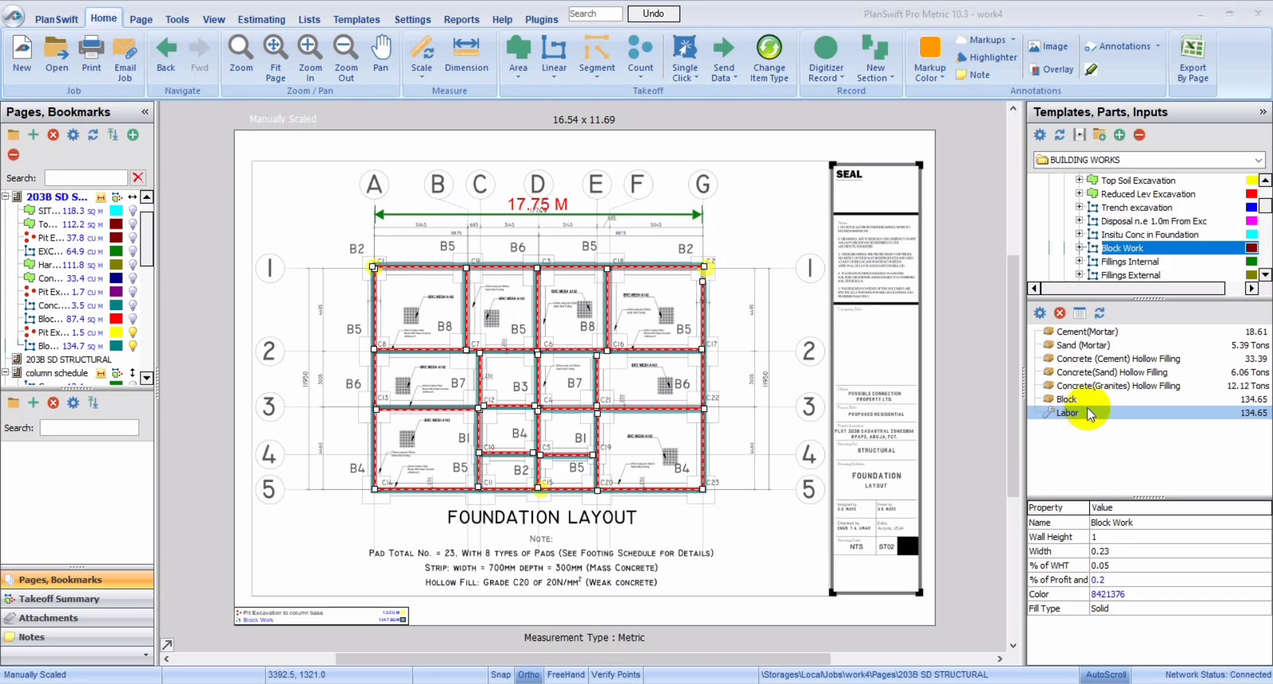
{"action": "double_click", "coordinate": [1088, 400]}
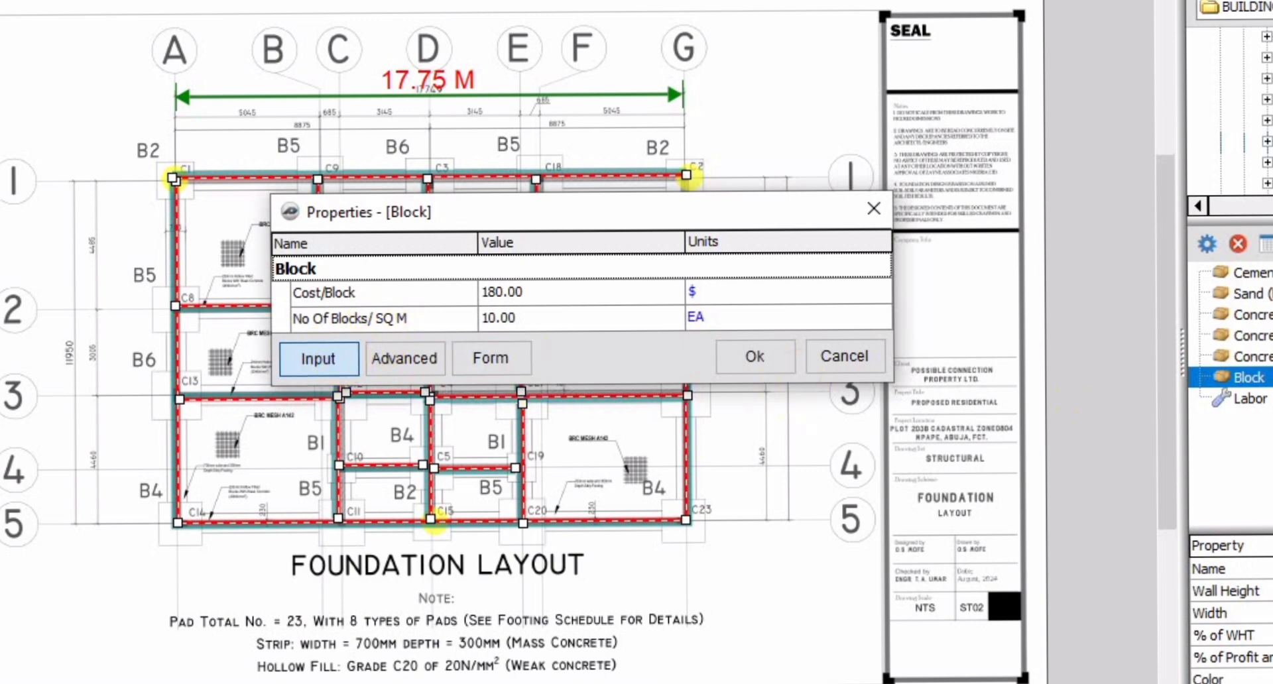
{"action": "left_click", "coordinate": [340, 365]}
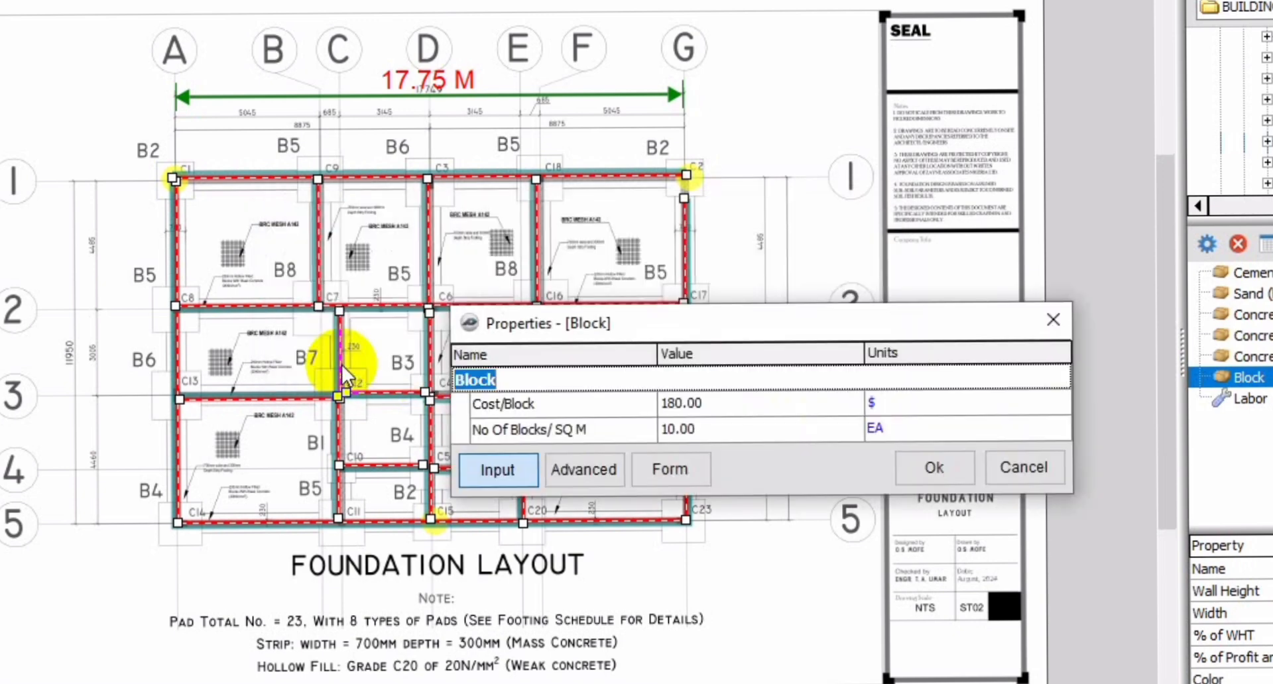
{"action": "left_click", "coordinate": [562, 472]}
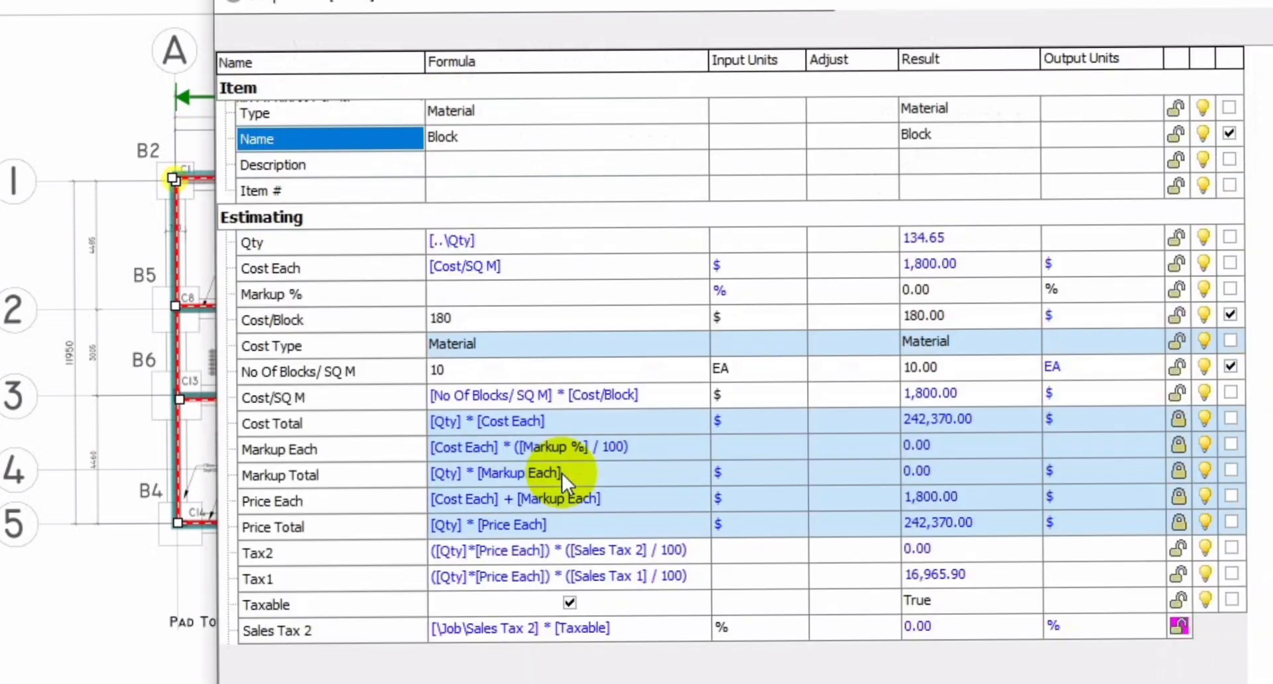
{"action": "left_click", "coordinate": [523, 242]}
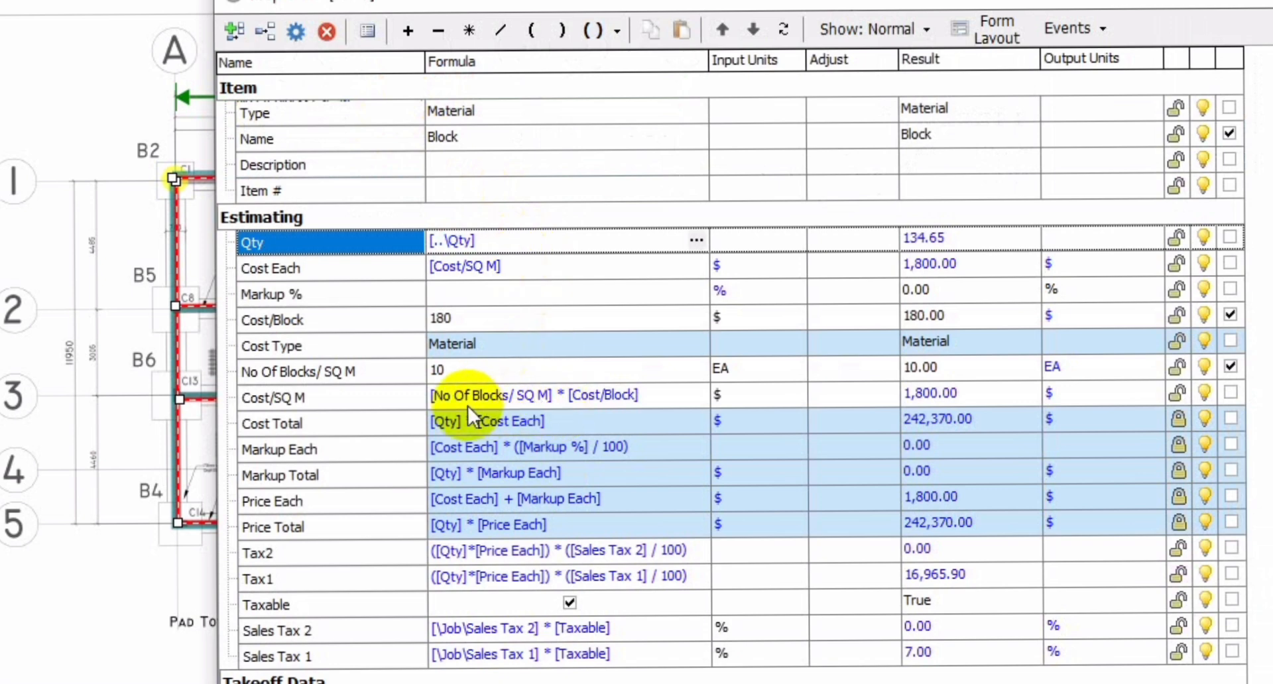
{"action": "type", "text": "[..\\Qty] * [No Of Blocks/ SQ M]"}
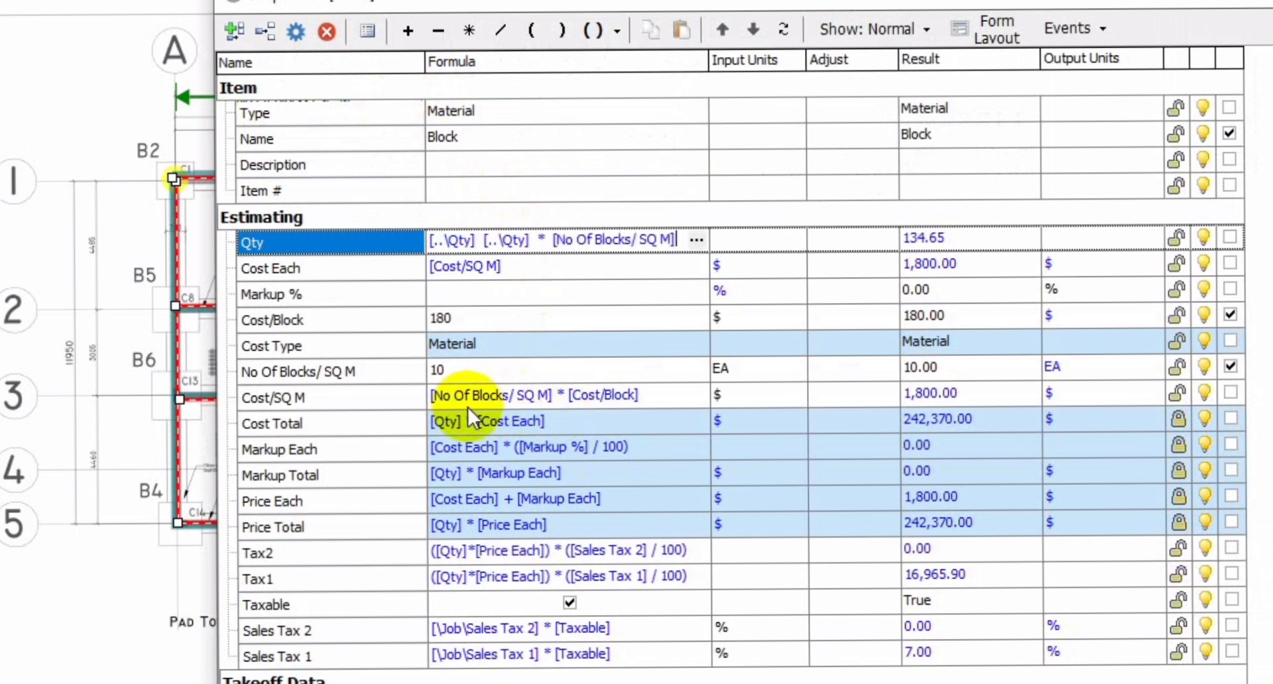
{"action": "key", "text": "ctrl+z"}
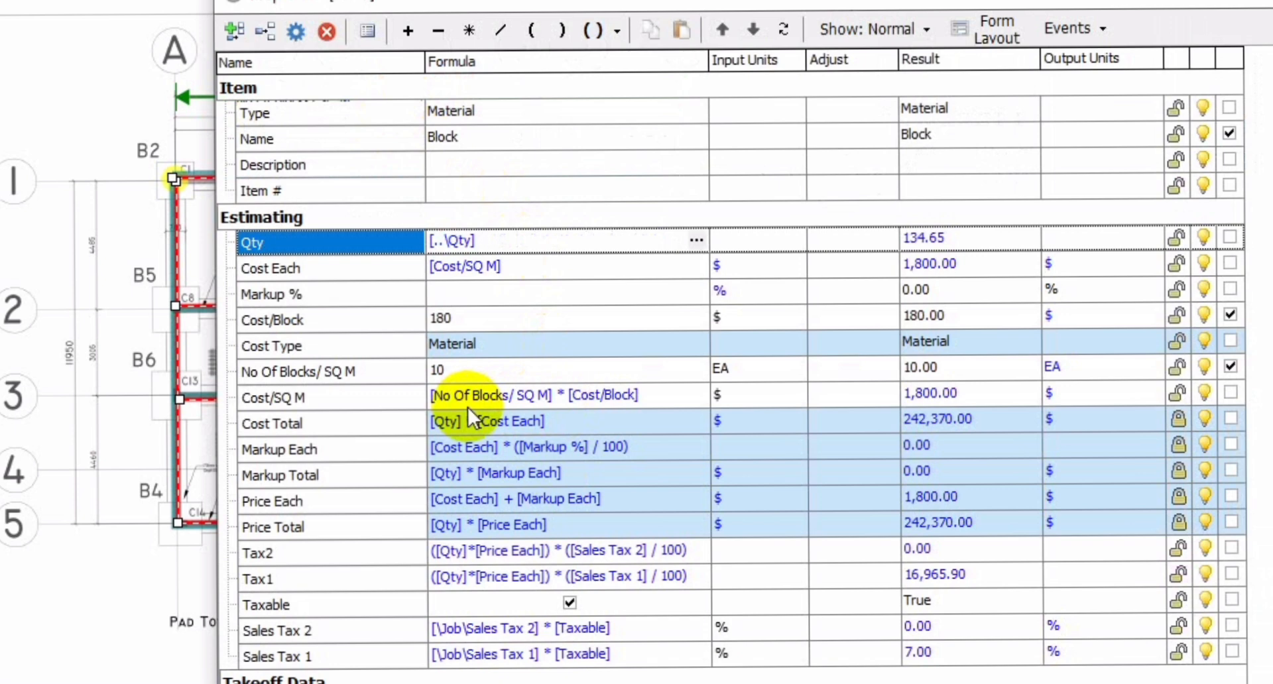
{"action": "key", "text": "ctrl+a"}
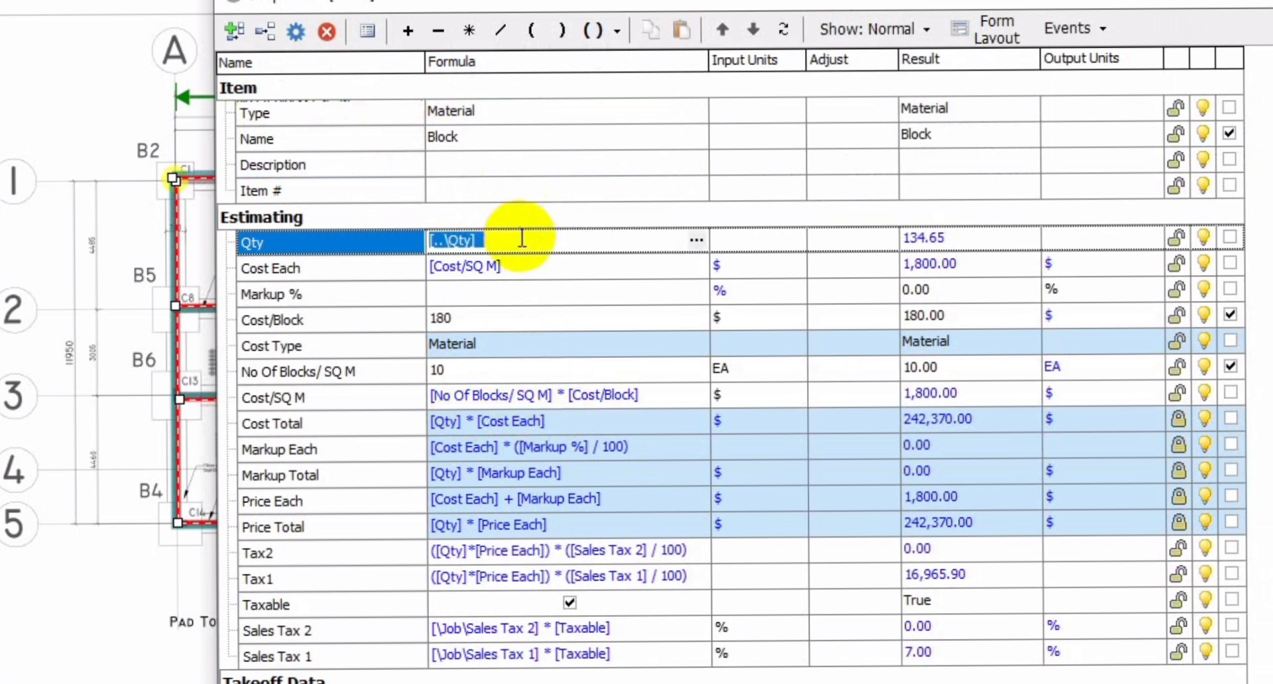
{"action": "type", "text": "[..\\Qty] * [No Of Blocks/ SQ M]"}
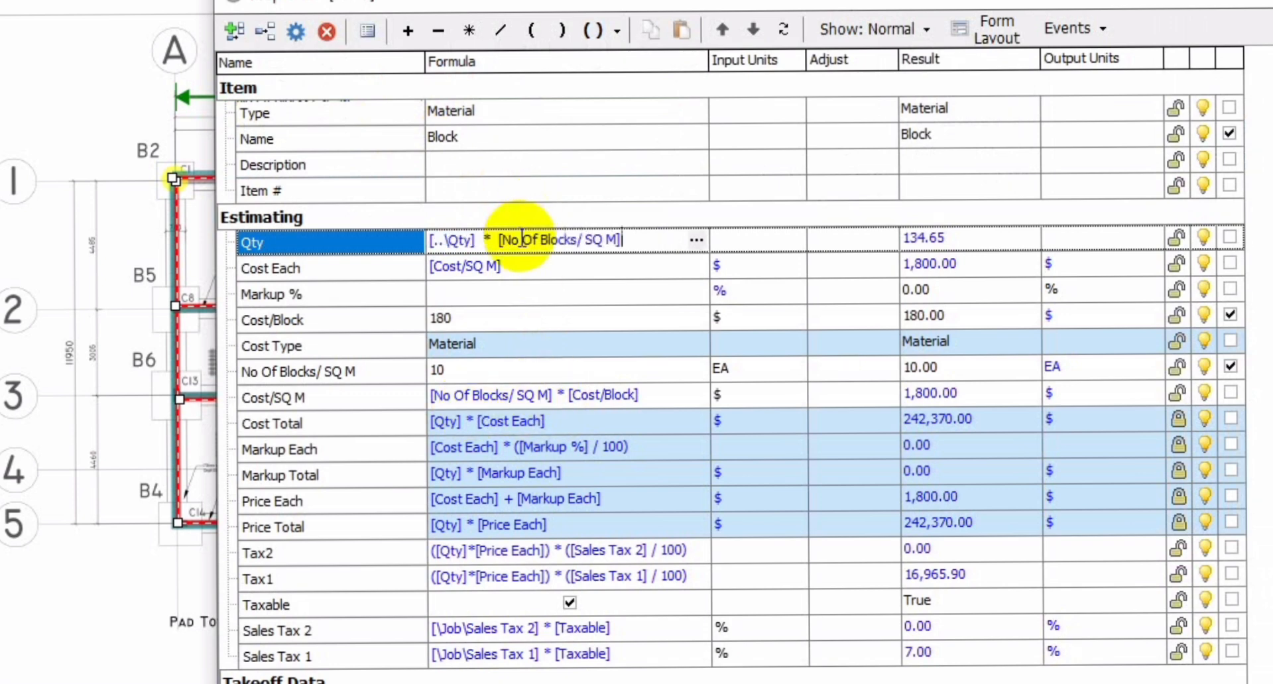
{"action": "left_click", "coordinate": [538, 294]}
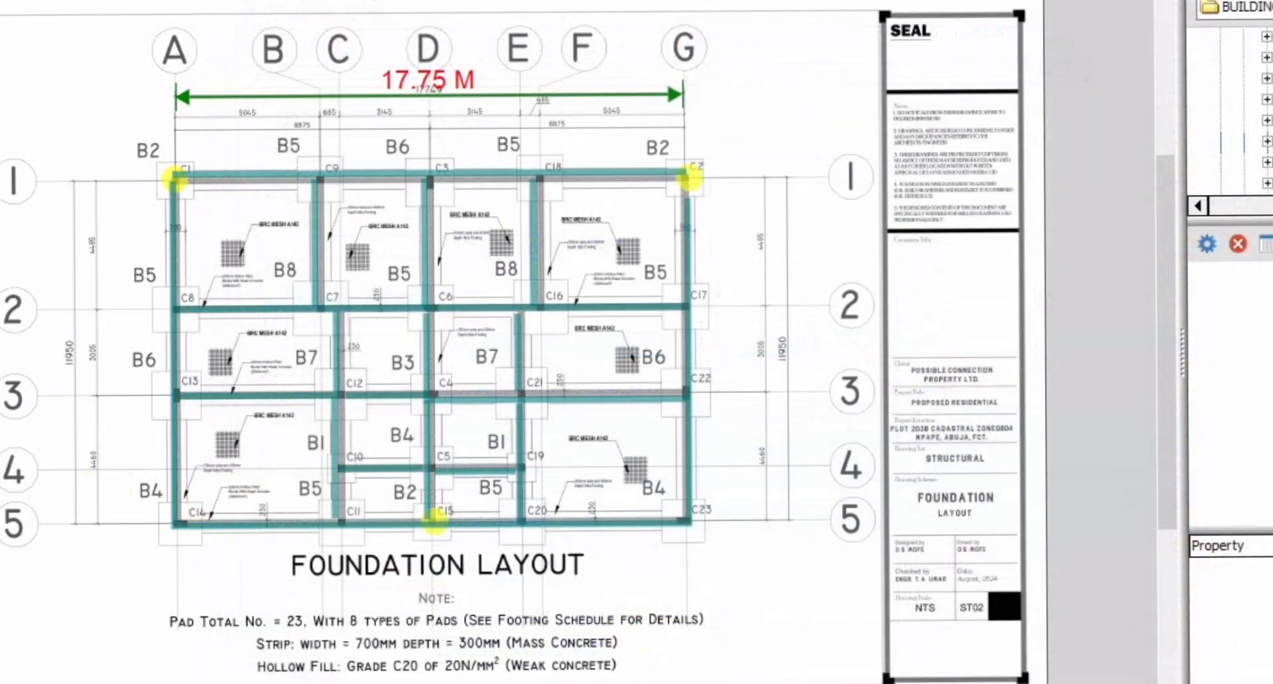
Step: Check the recalculated block quantity and the Block material's cost and blocks-per-square-metre properties, closing them without changes
{"action": "left_click", "coordinate": [1250, 398]}
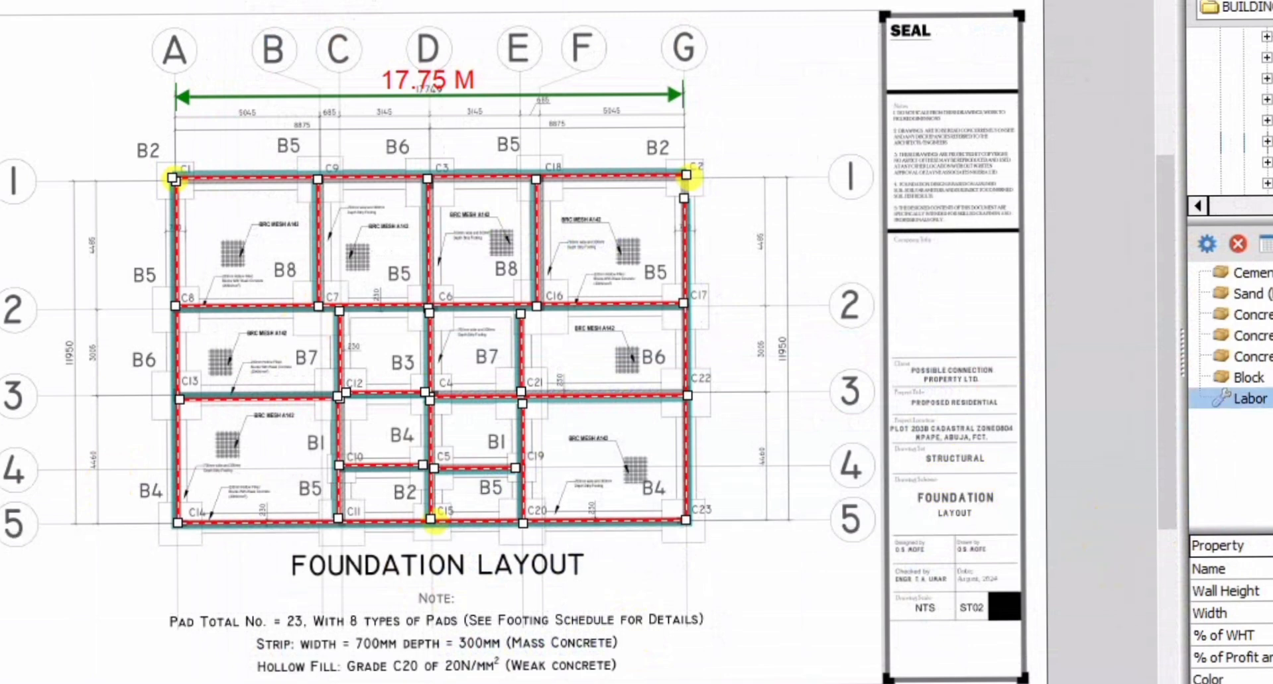
{"action": "left_click", "coordinate": [1249, 377]}
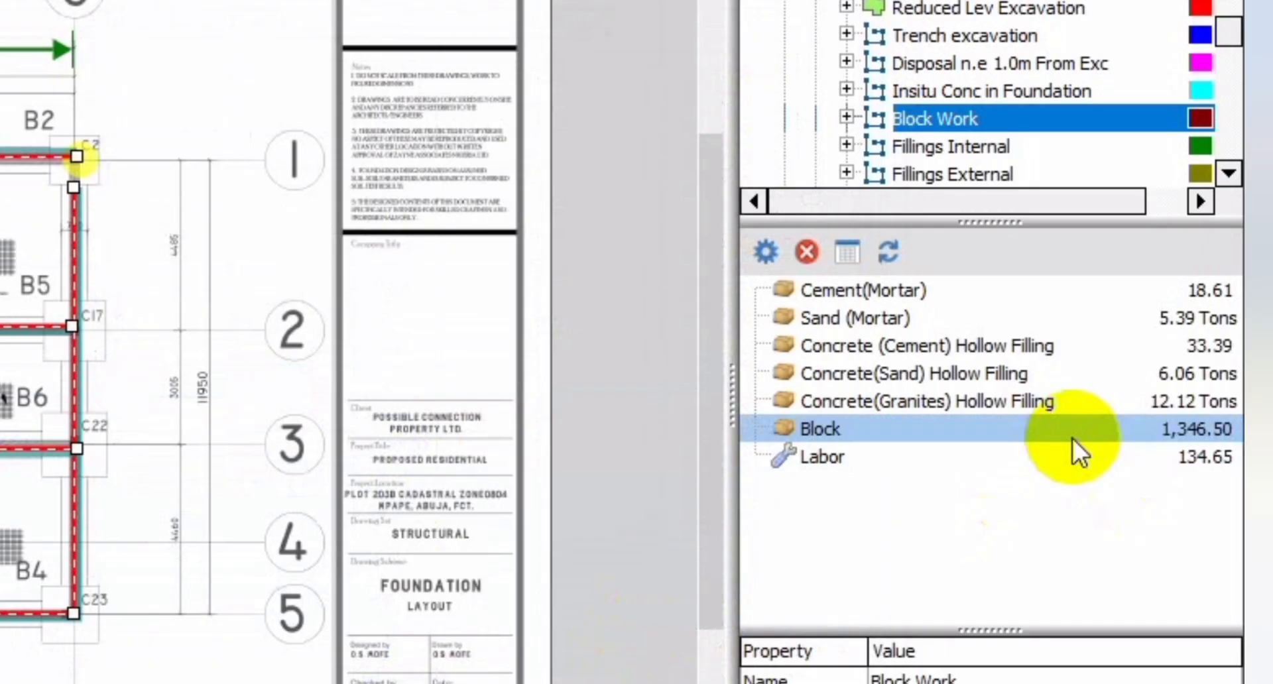
{"action": "double_click", "coordinate": [1028, 422]}
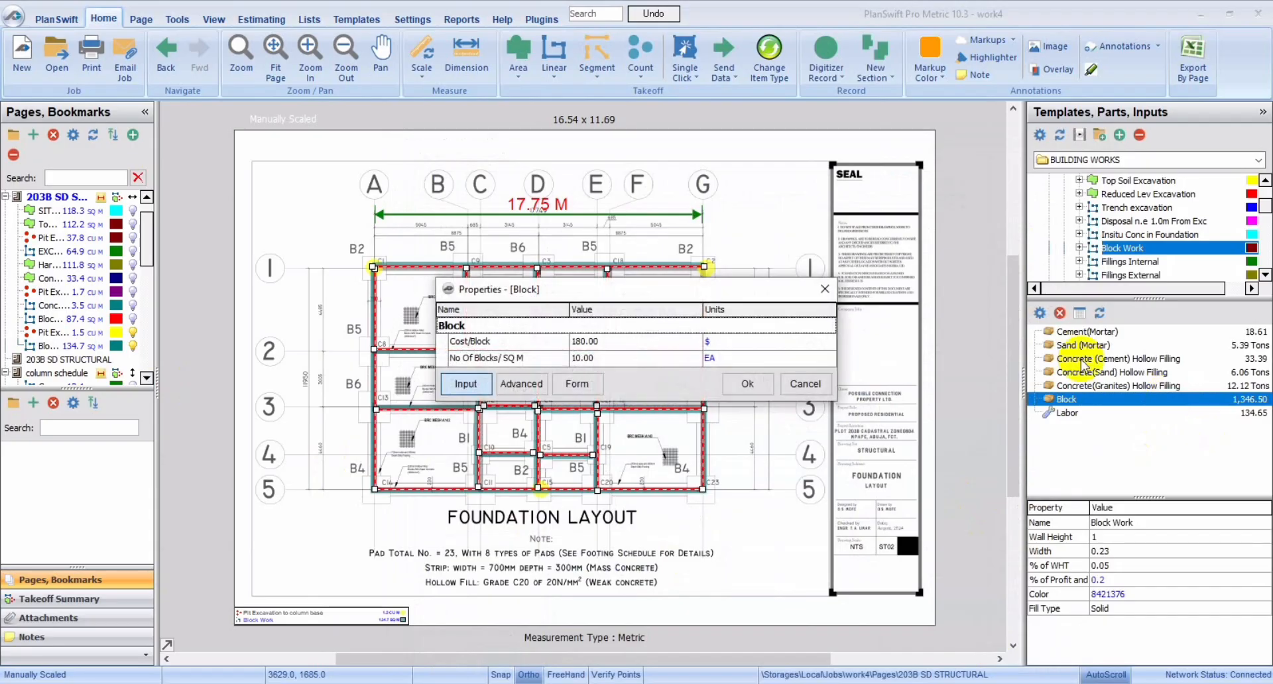
{"action": "left_click", "coordinate": [606, 342]}
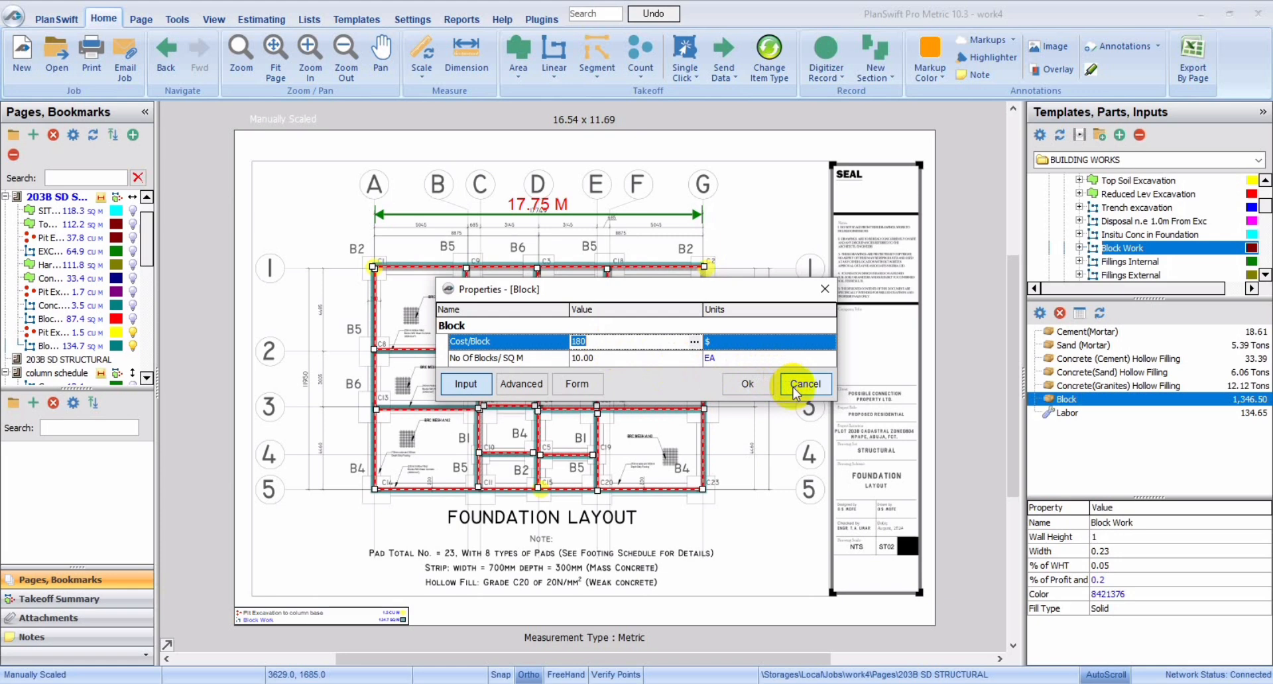
{"action": "left_click", "coordinate": [819, 291]}
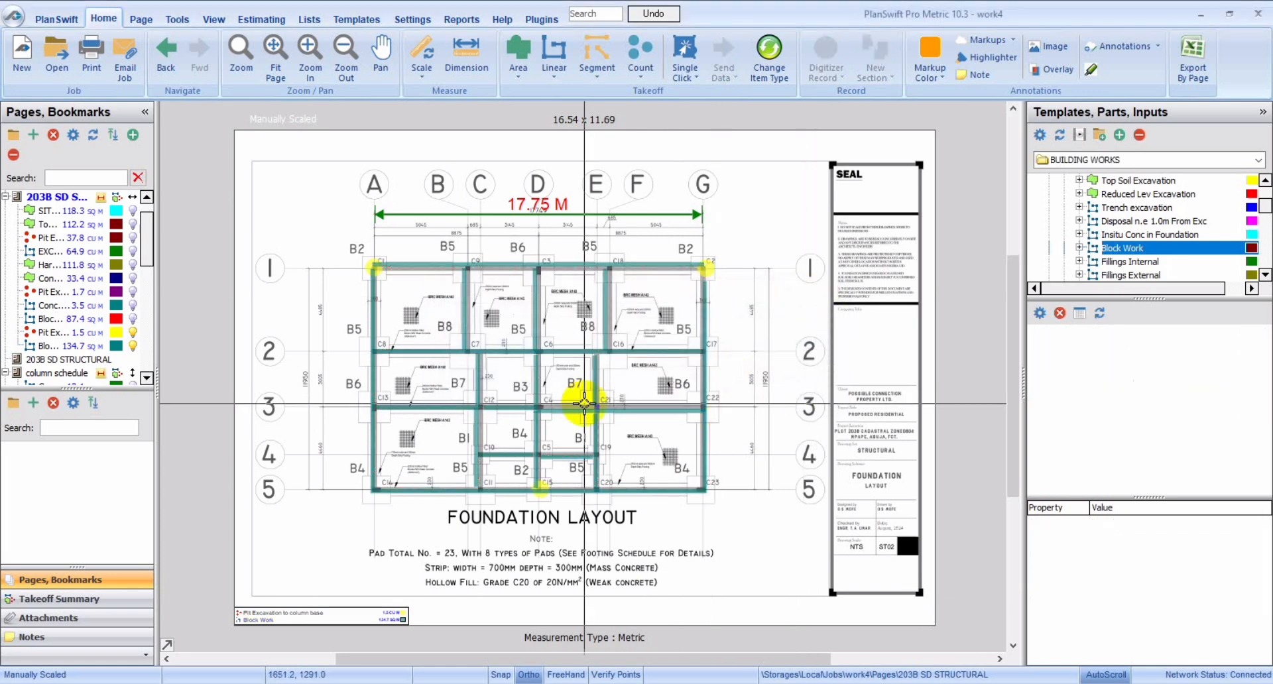
Step: Switch to Excel, enter the block quantity 1347 in A4 below Cost of Block, and move to A7 below Cost of Cement
{"action": "left_click", "coordinate": [50, 346]}
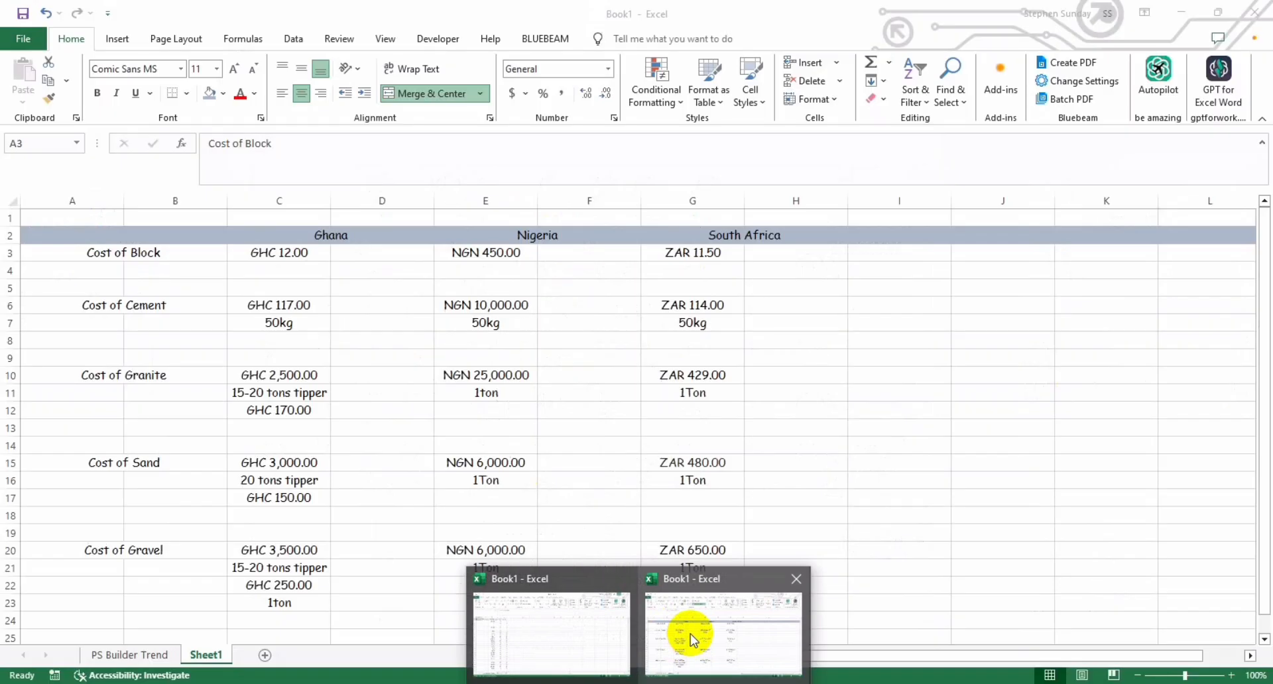
{"action": "left_click", "coordinate": [691, 633]}
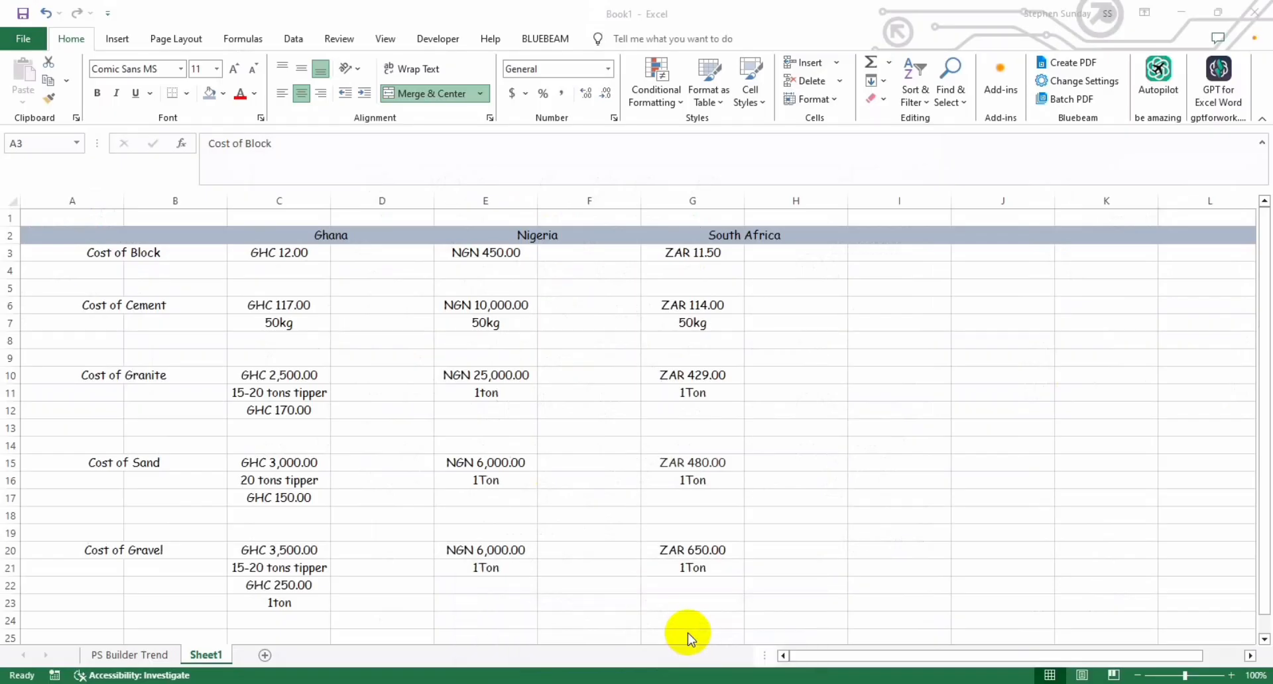
{"action": "left_click", "coordinate": [111, 277]}
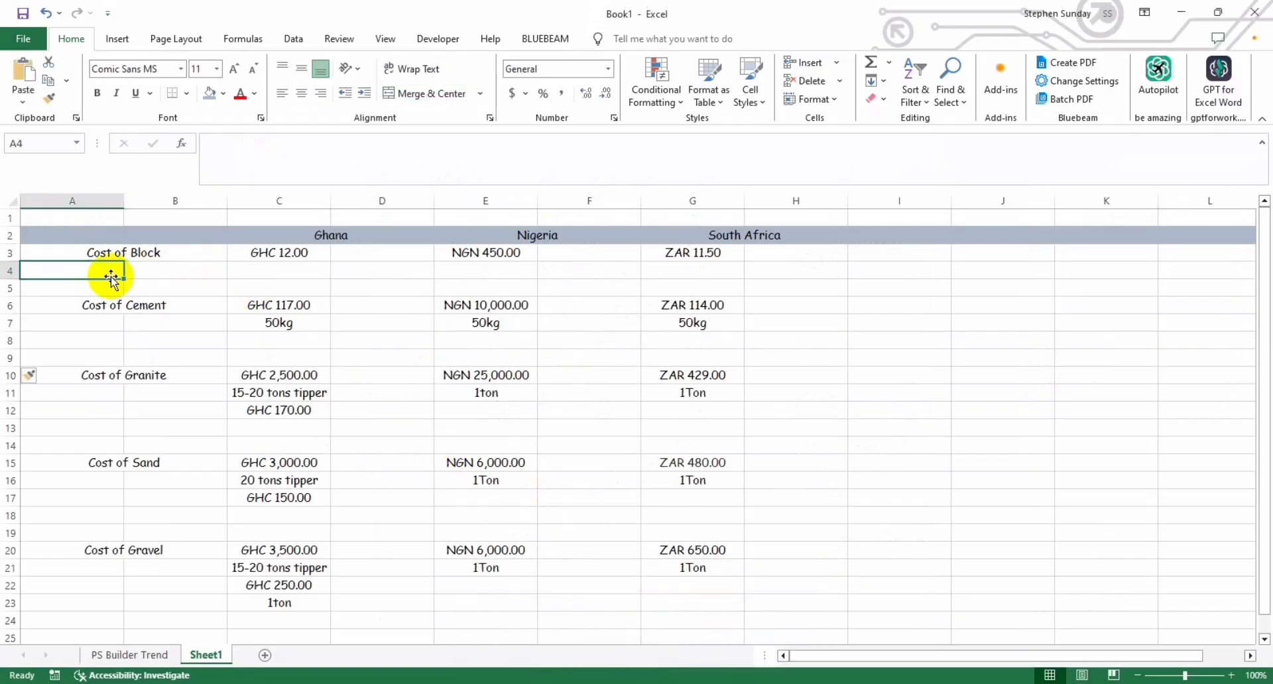
{"action": "type", "text": "13"}
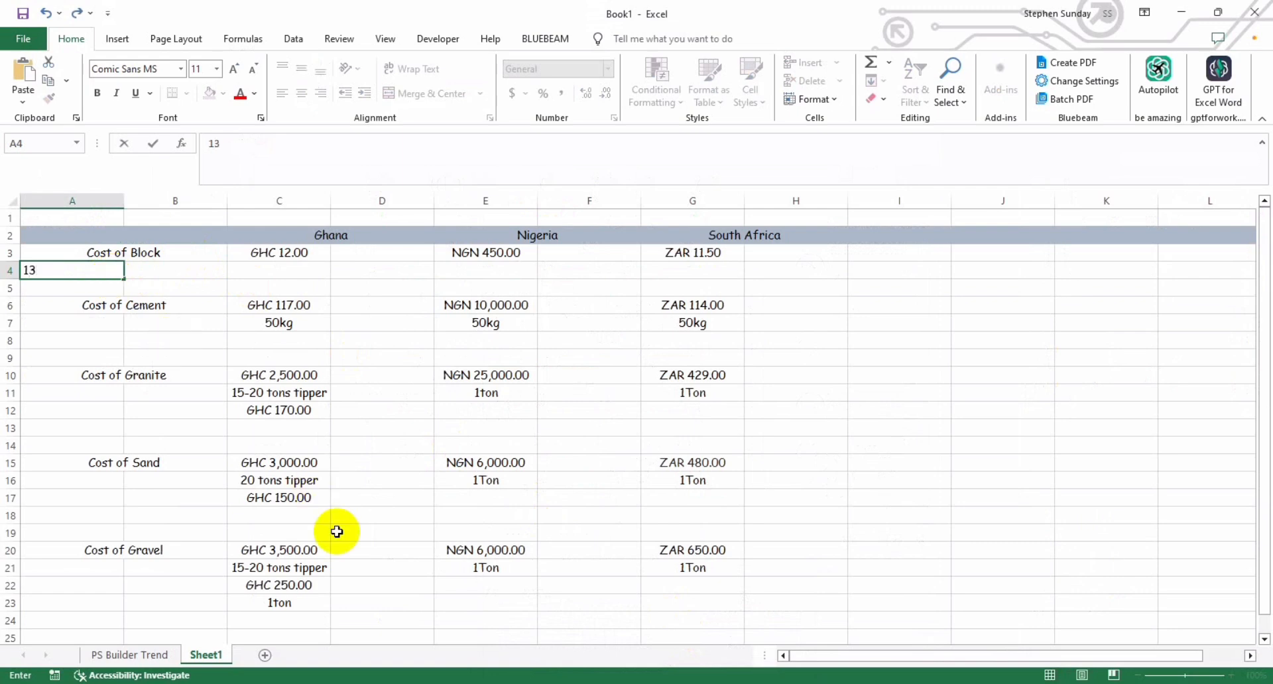
{"action": "mouse_move", "coordinate": [709, 683]}
{"action": "left_click", "coordinate": [727, 658]}
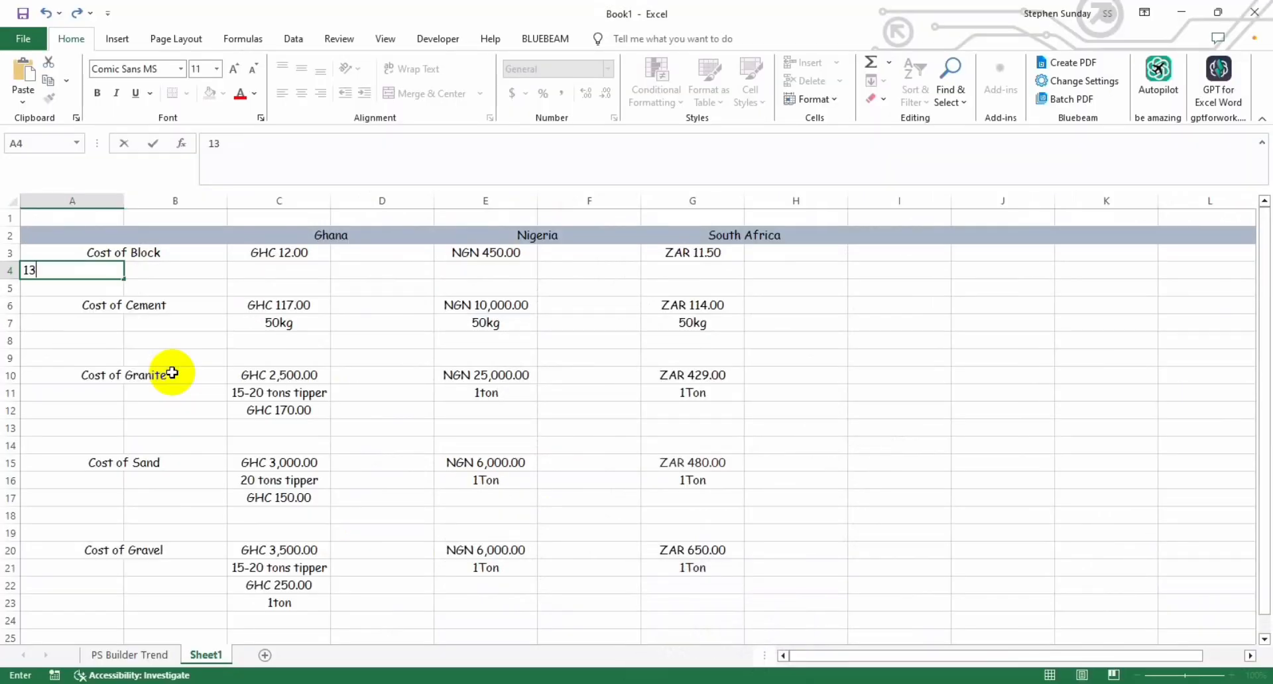
{"action": "type", "text": "47"}
{"action": "key", "text": "Return"}
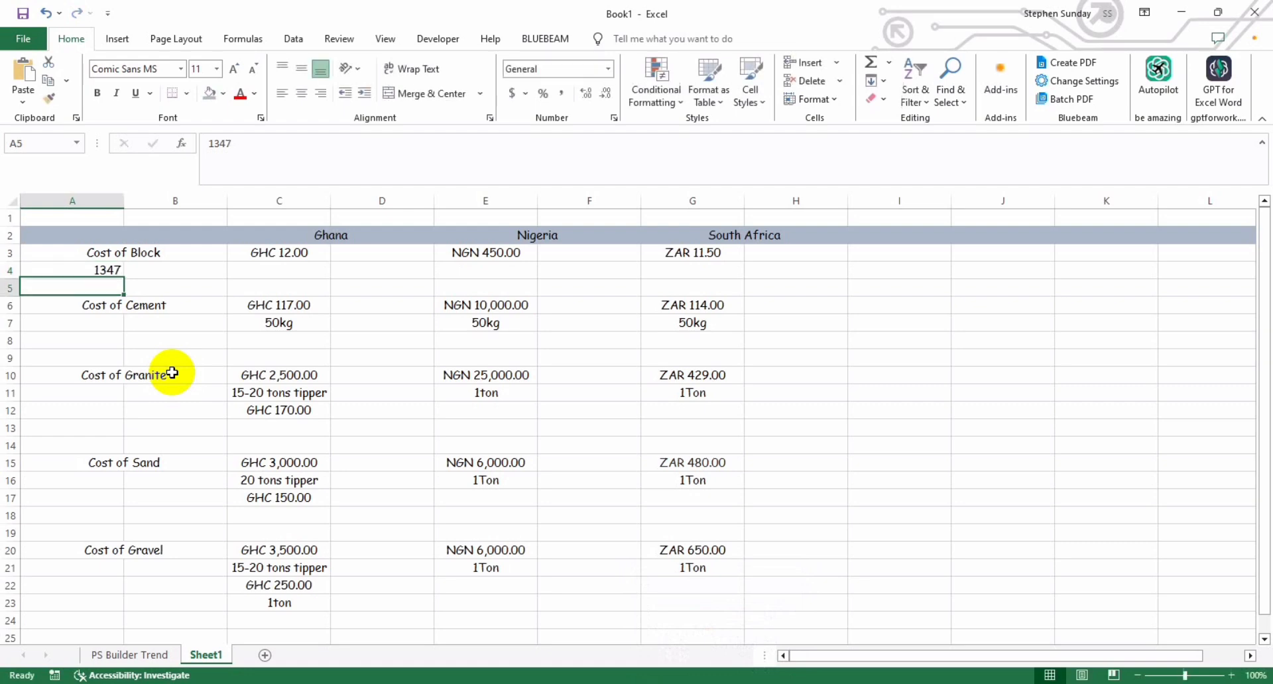
{"action": "key", "text": "Return"}
{"action": "key", "text": "Return"}
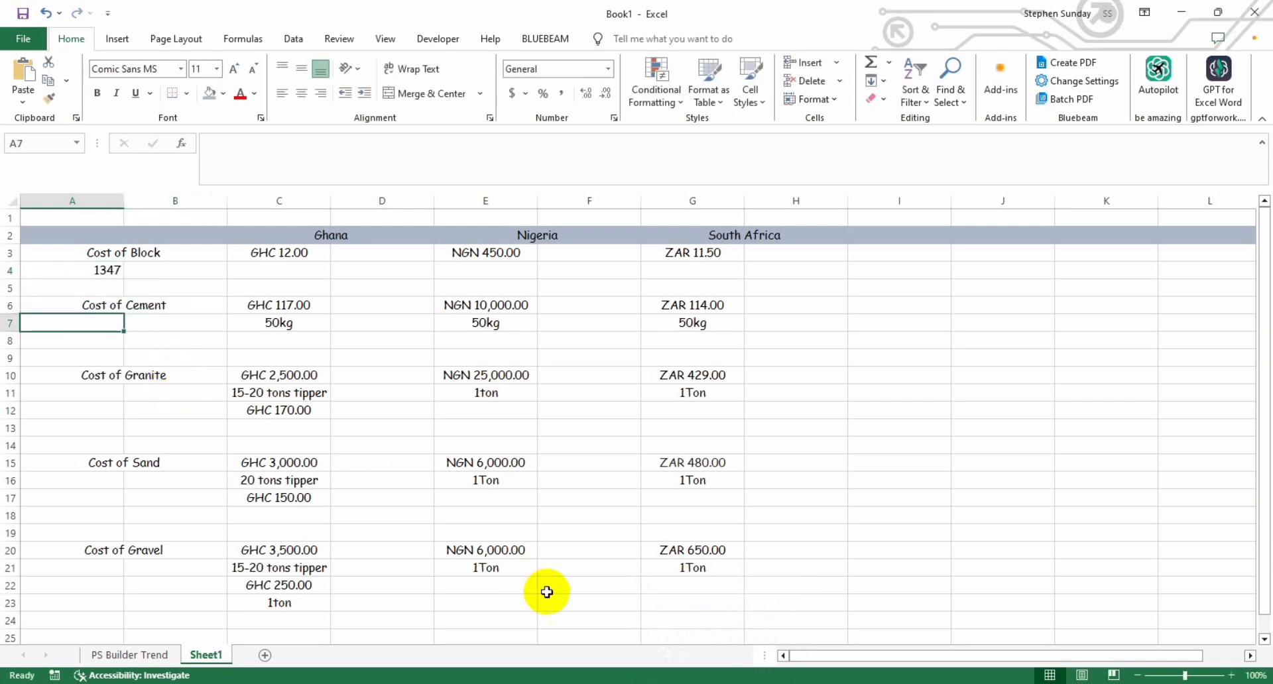
Step: Return to PlanSwift and examine the block work's cement quantities for mortar and for concrete hollow filling
{"action": "mouse_move", "coordinate": [718, 646]}
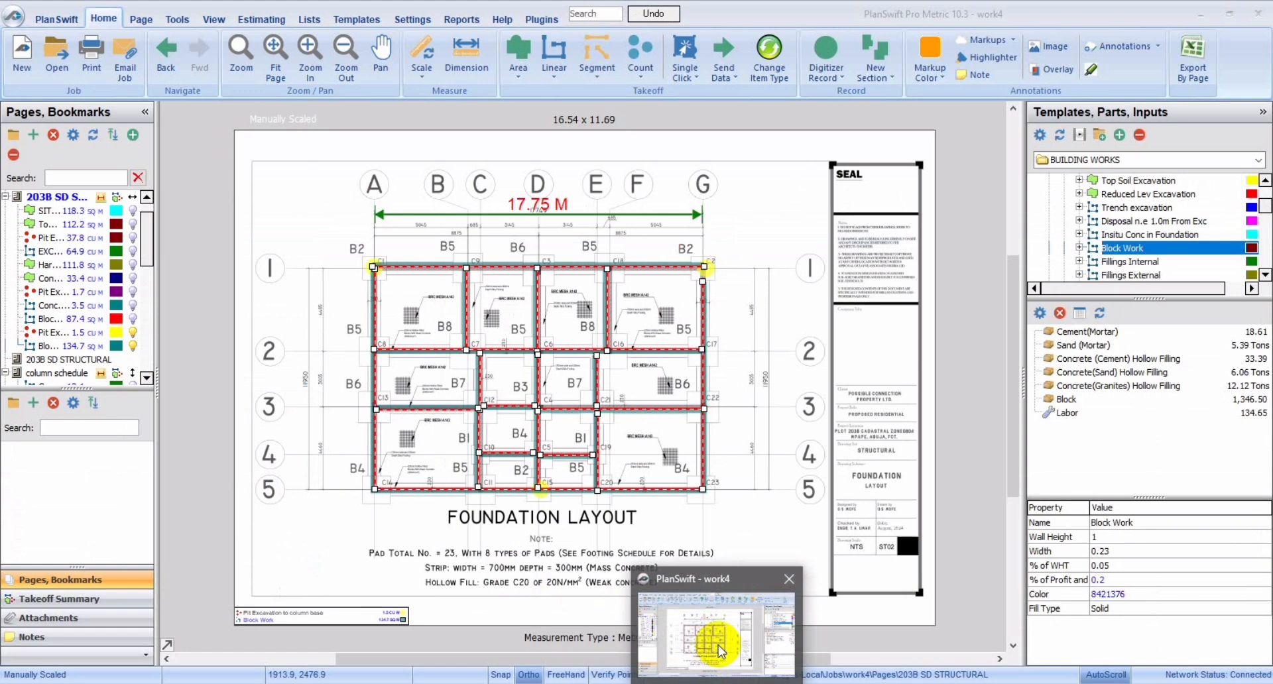
{"action": "left_click", "coordinate": [718, 645]}
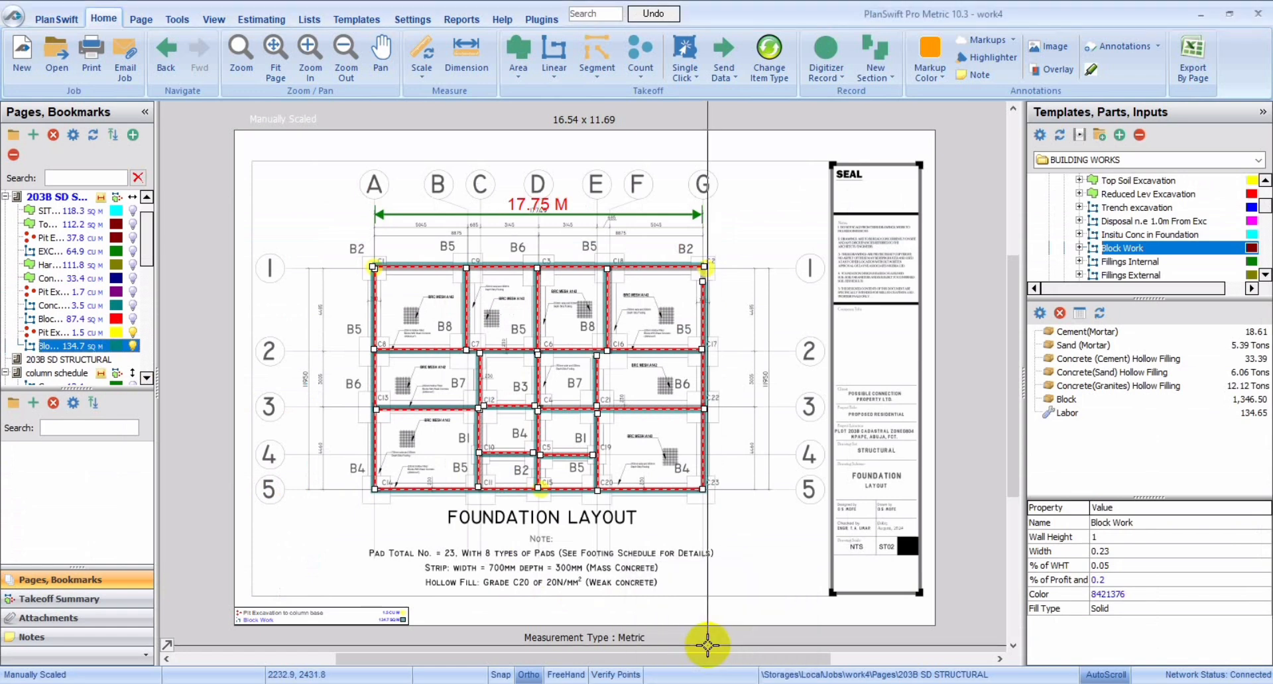
{"action": "left_click", "coordinate": [684, 467]}
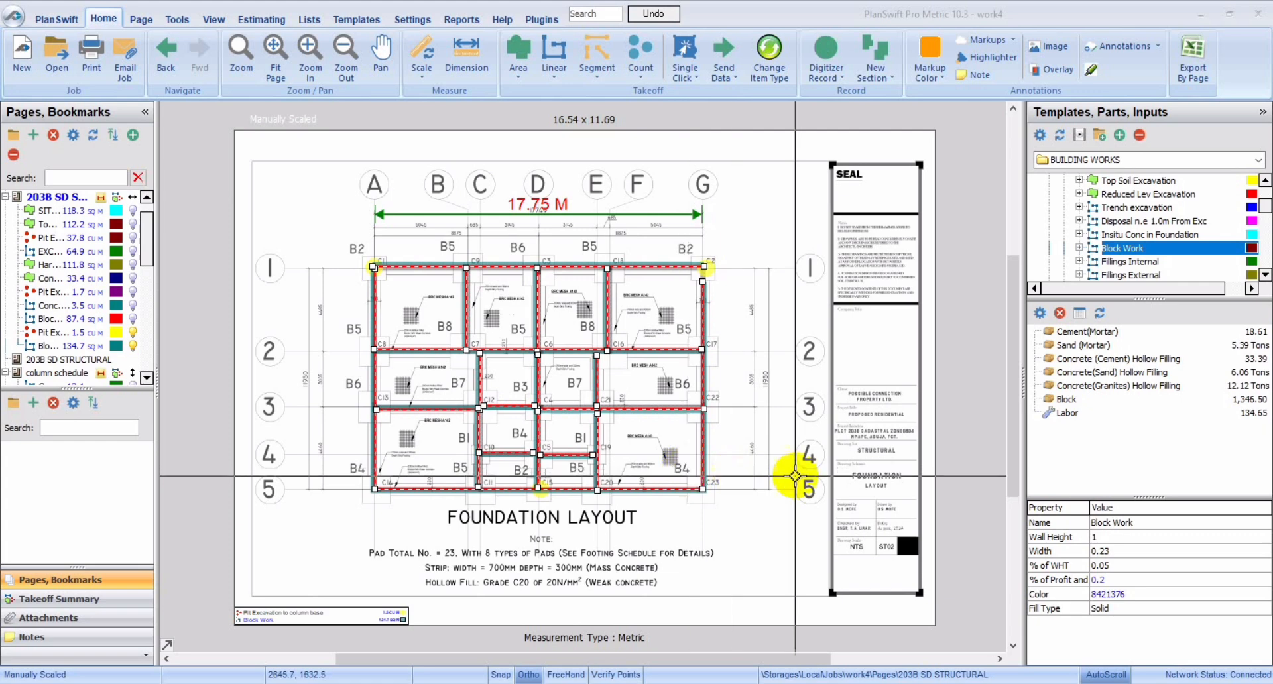
{"action": "left_click", "coordinate": [1119, 362]}
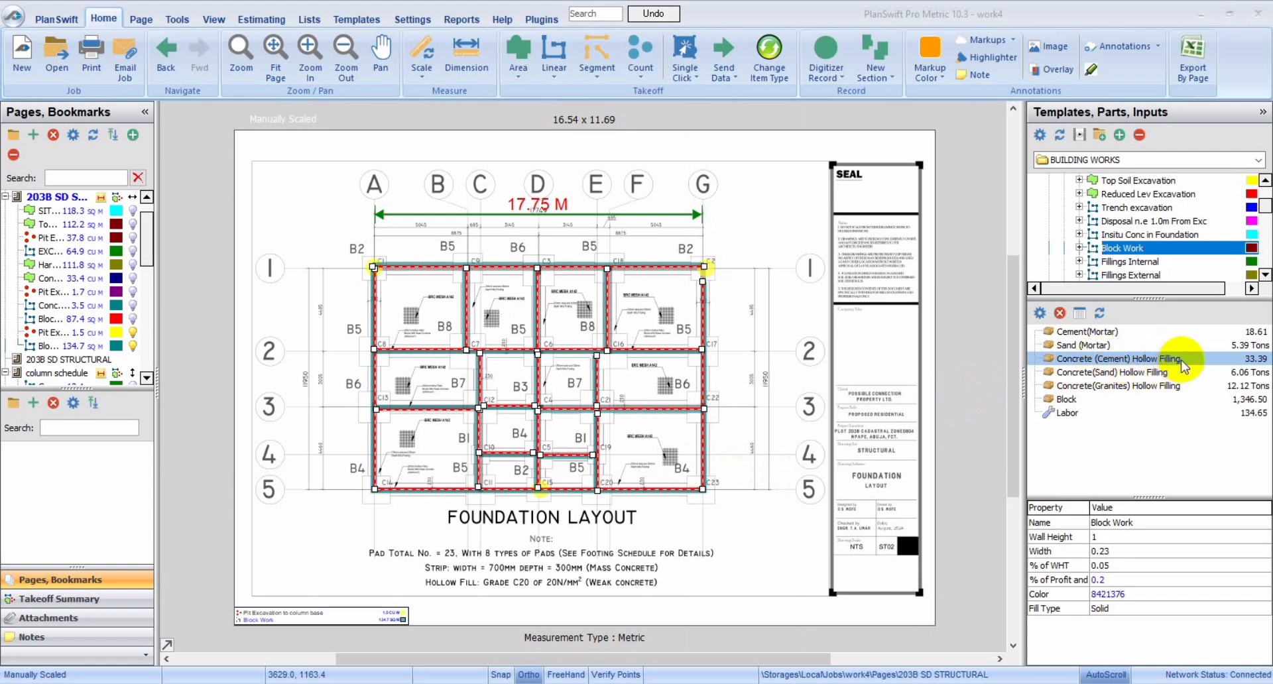
{"action": "left_click", "coordinate": [1153, 344]}
{"action": "left_click", "coordinate": [1157, 332]}
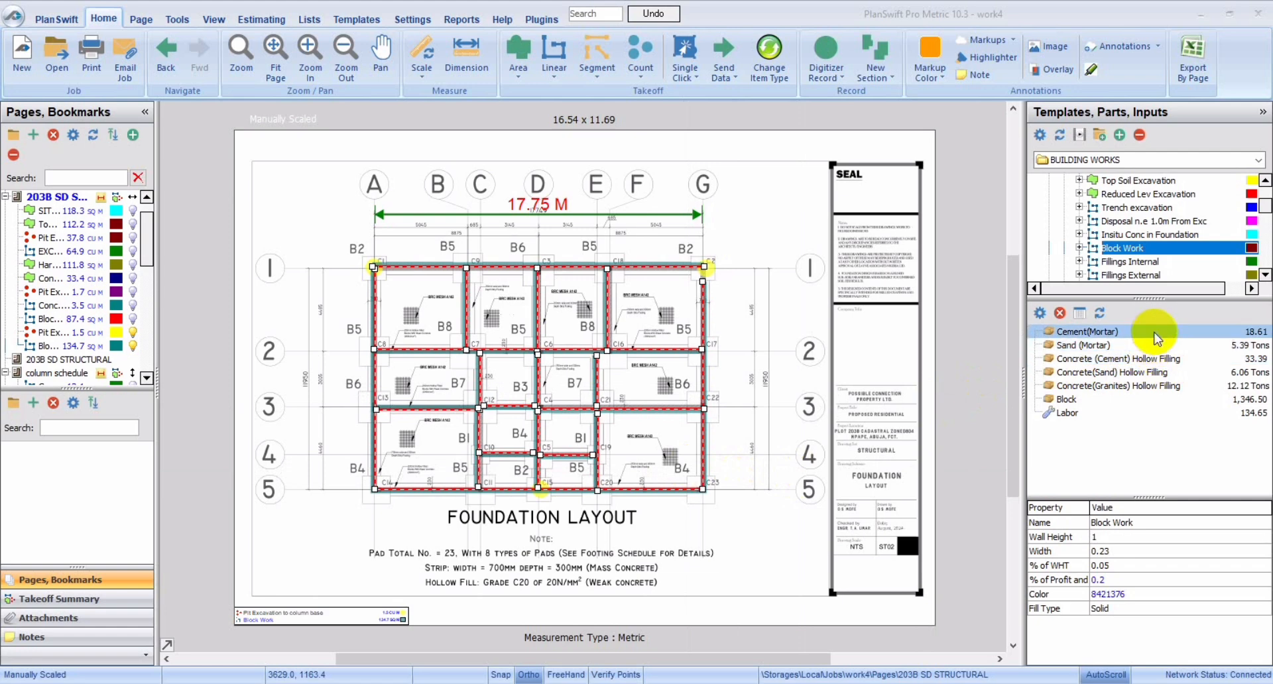
{"action": "left_click", "coordinate": [1156, 342]}
{"action": "left_click", "coordinate": [1165, 358]}
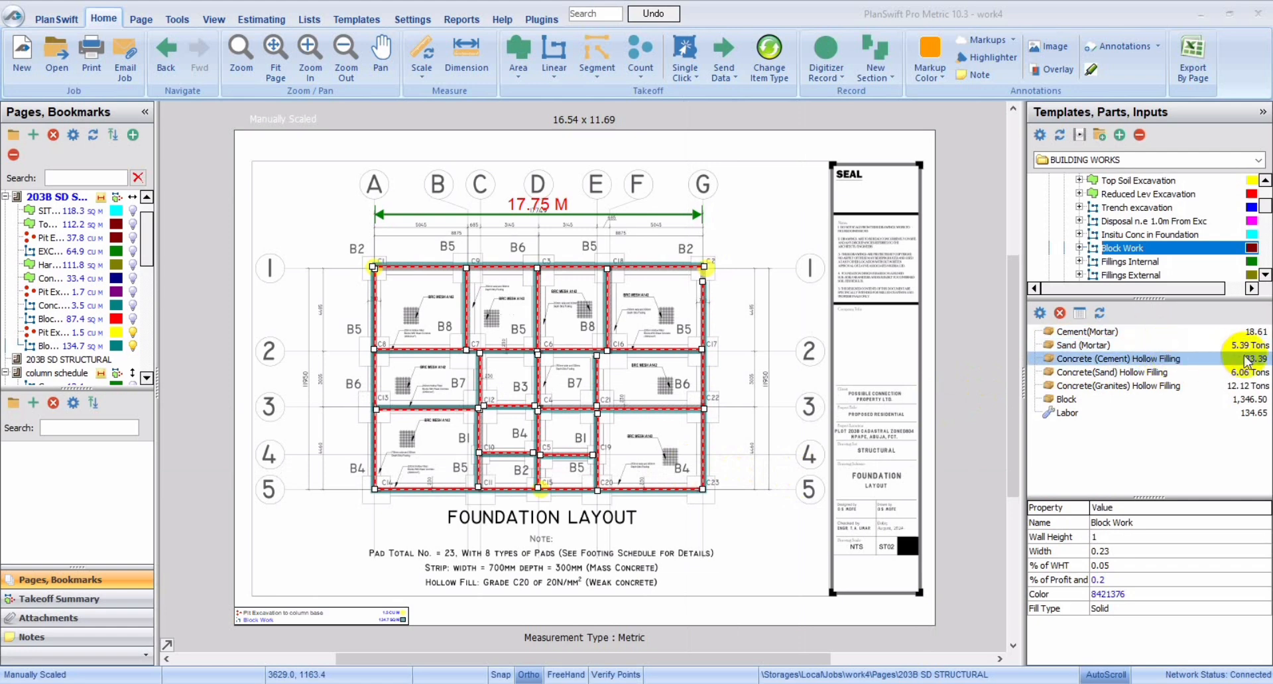
{"action": "left_click", "coordinate": [1251, 334]}
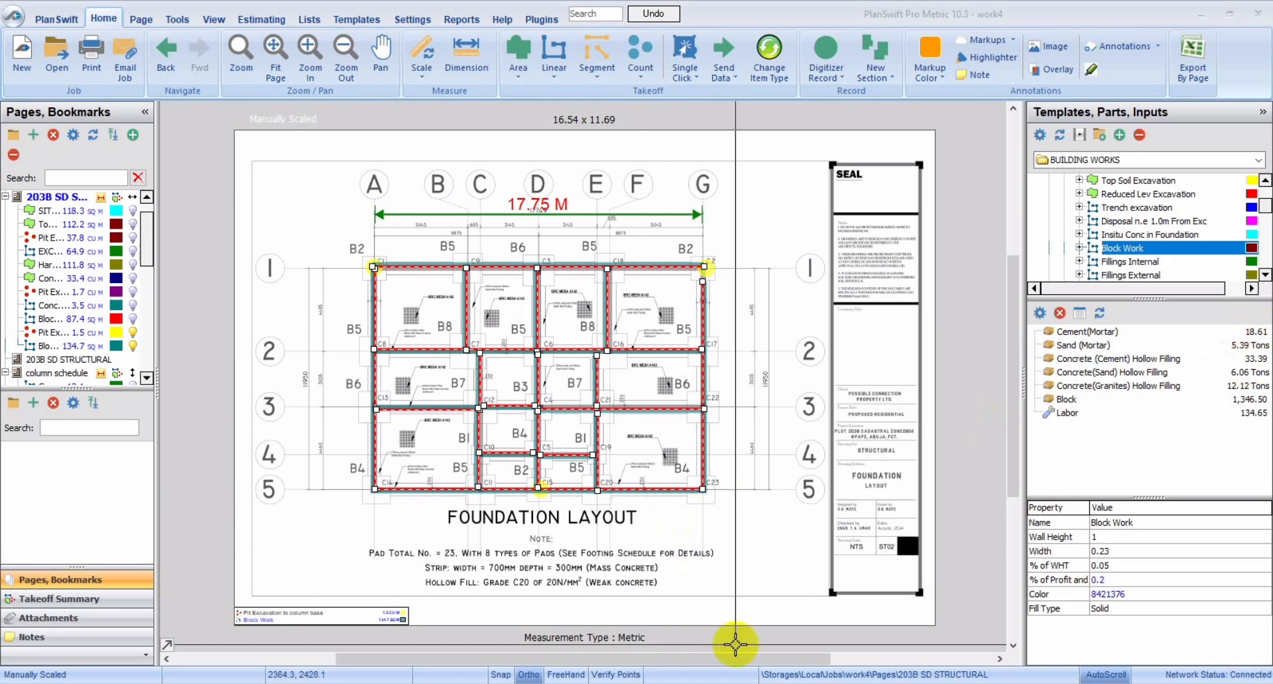
Step: Switch to Excel and enter the combined cement quantity 52bags in A7 below Cost of Cement
{"action": "mouse_move", "coordinate": [677, 683]}
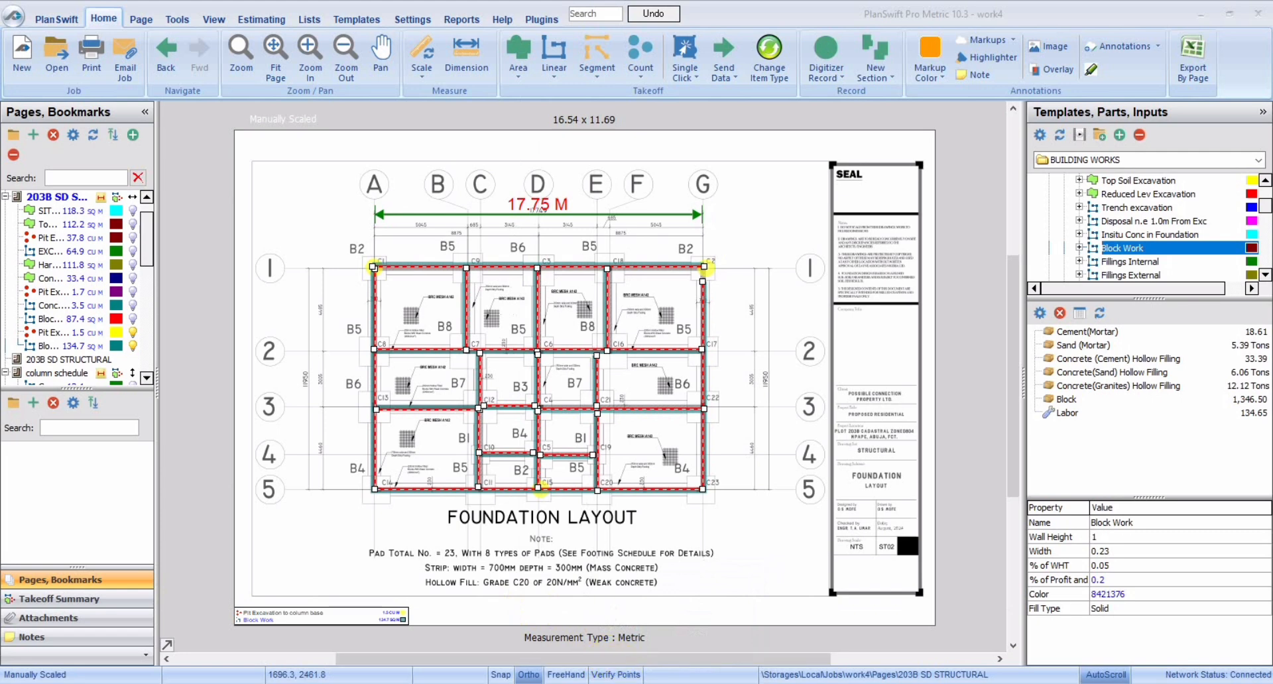
{"action": "mouse_move", "coordinate": [638, 683]}
{"action": "left_click", "coordinate": [682, 636]}
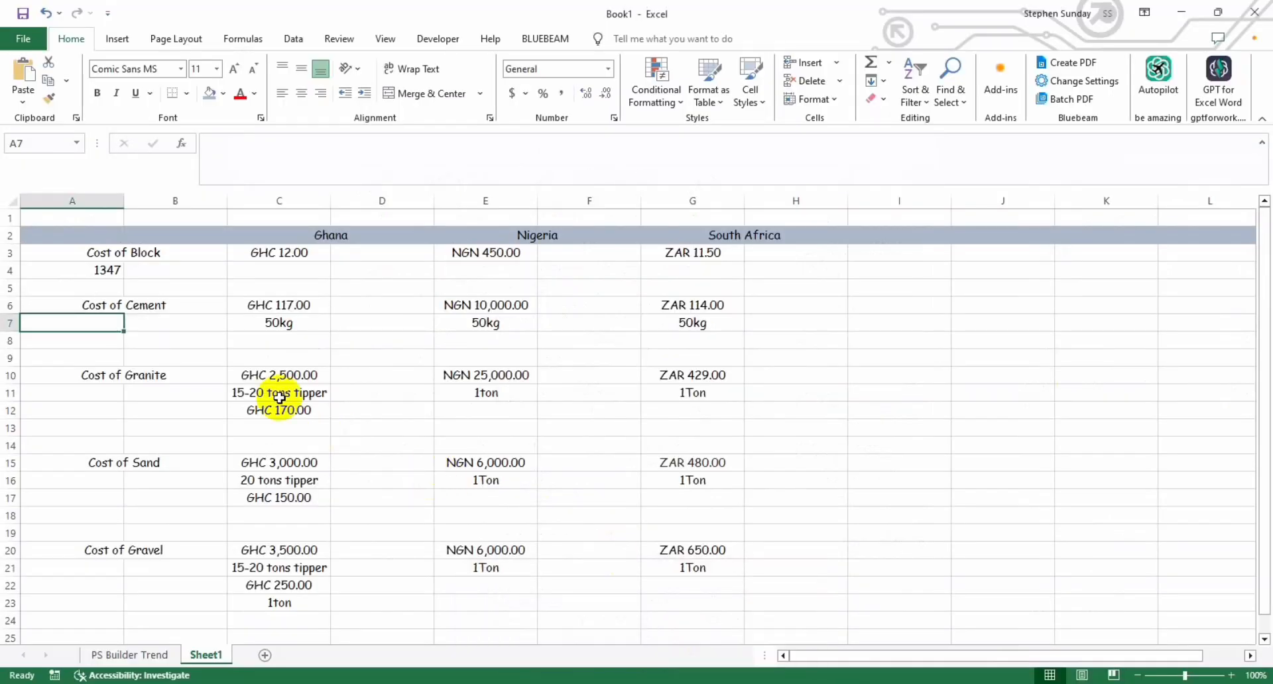
{"action": "type", "text": "52ba"}
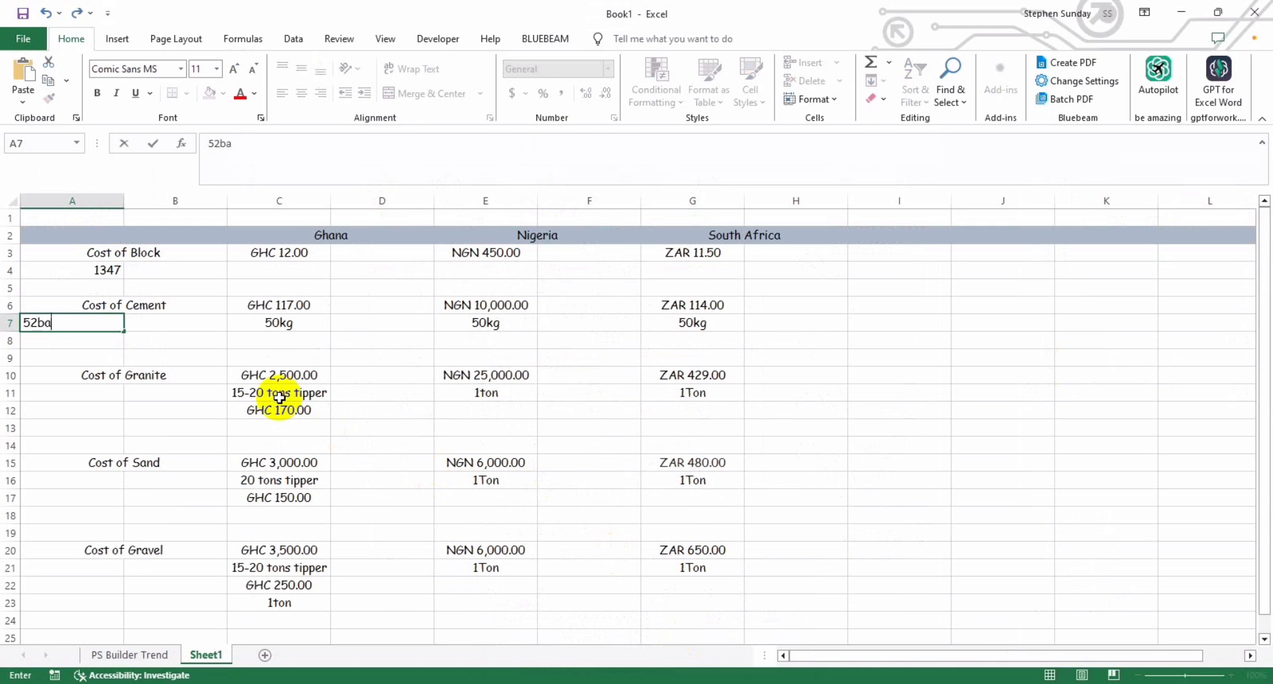
{"action": "type", "text": "gs"}
Step: Check the hollow-filling granite quantity in PlanSwift, and enter 13 in A12 below Cost of Granite in Excel
{"action": "left_click", "coordinate": [80, 397]}
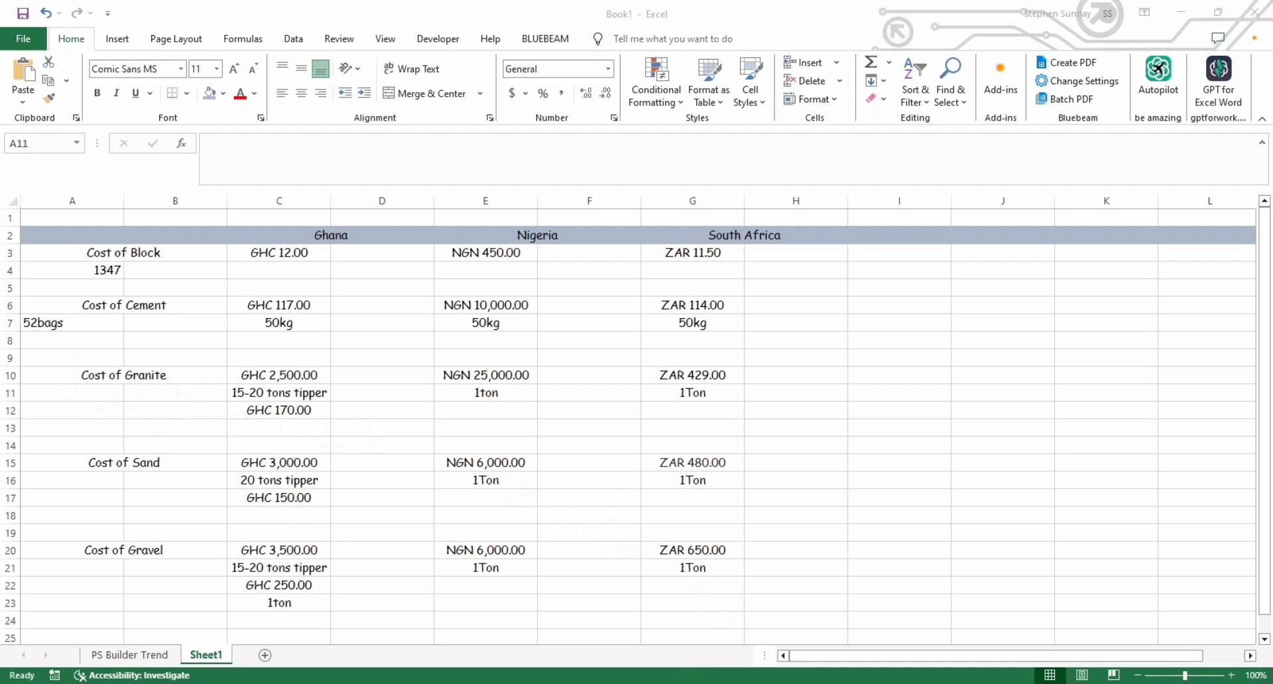
{"action": "left_click", "coordinate": [718, 676]}
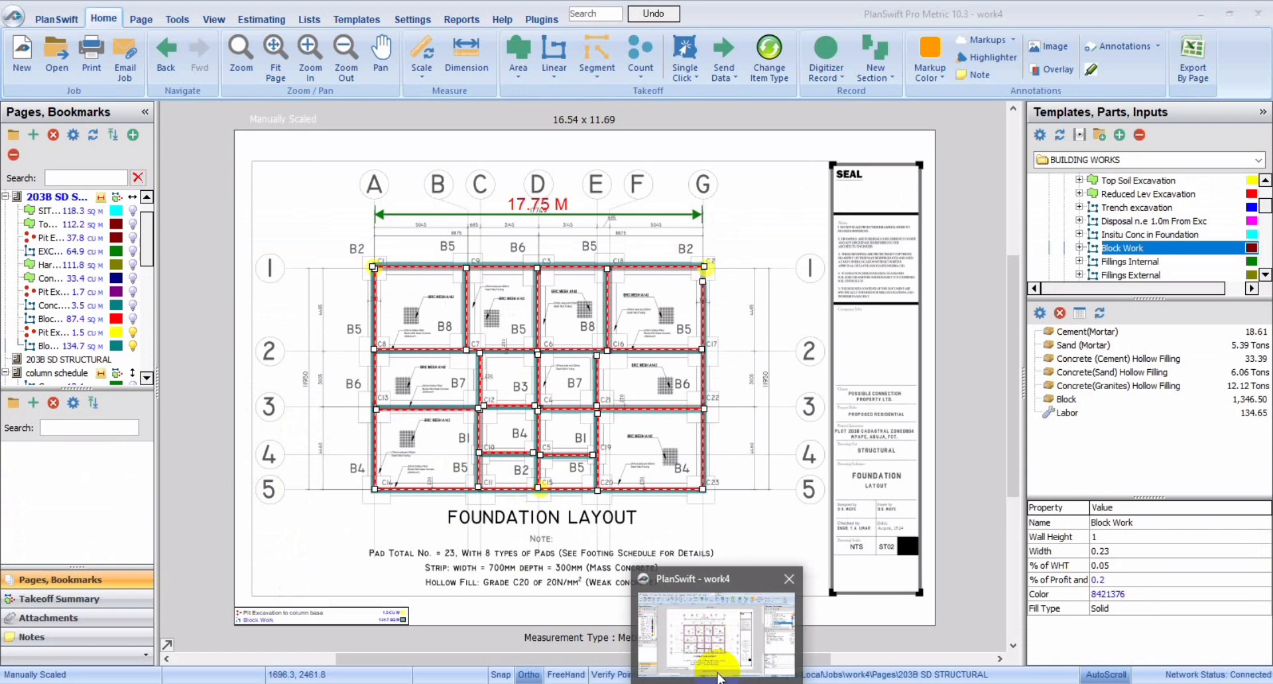
{"action": "key", "text": "alt+Tab"}
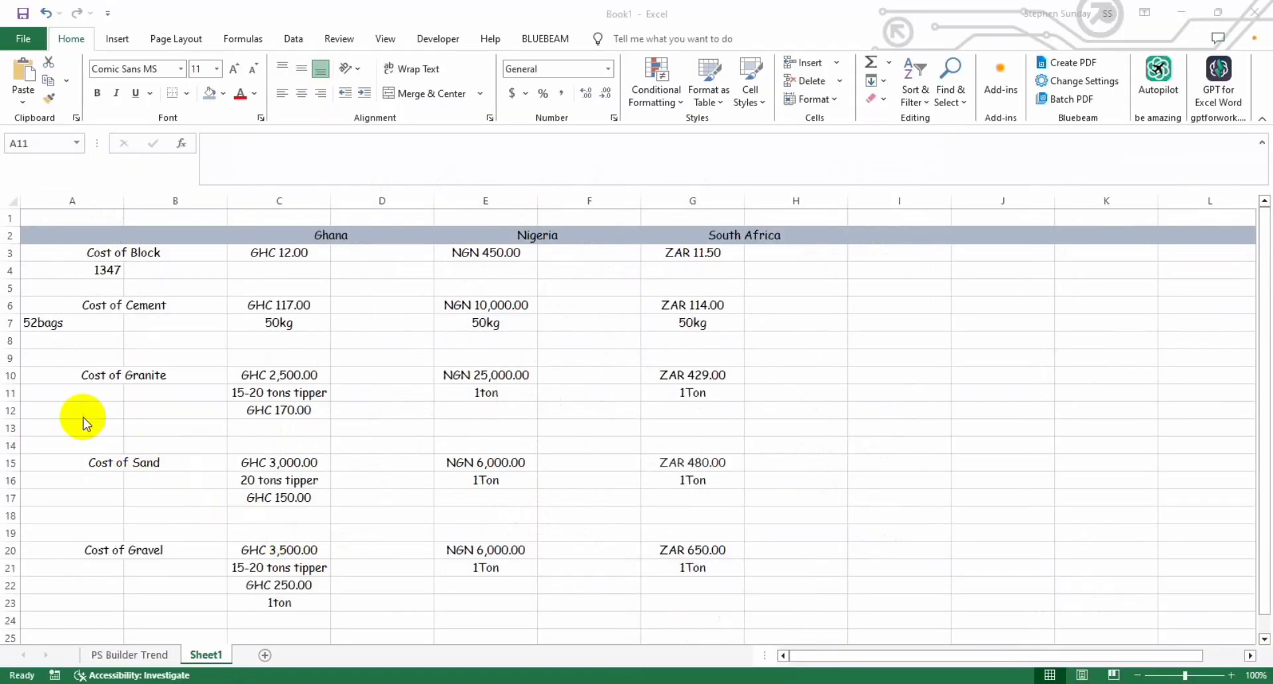
{"action": "left_click", "coordinate": [68, 400]}
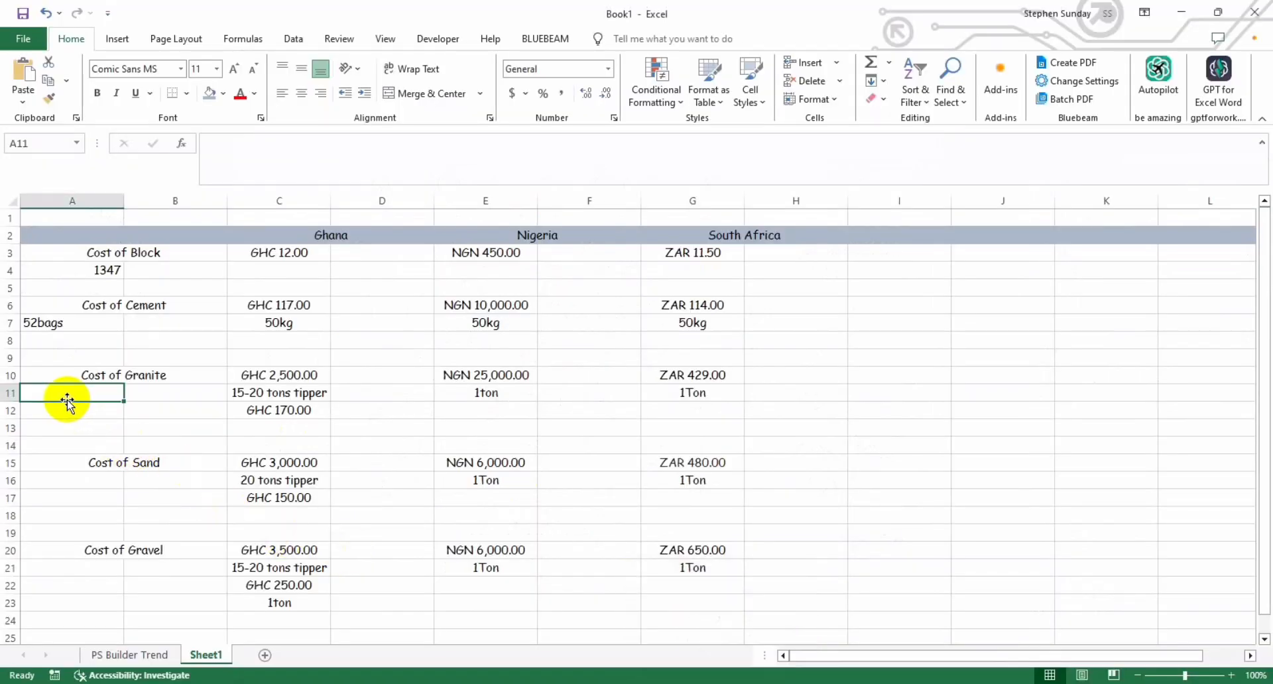
{"action": "left_click", "coordinate": [66, 414]}
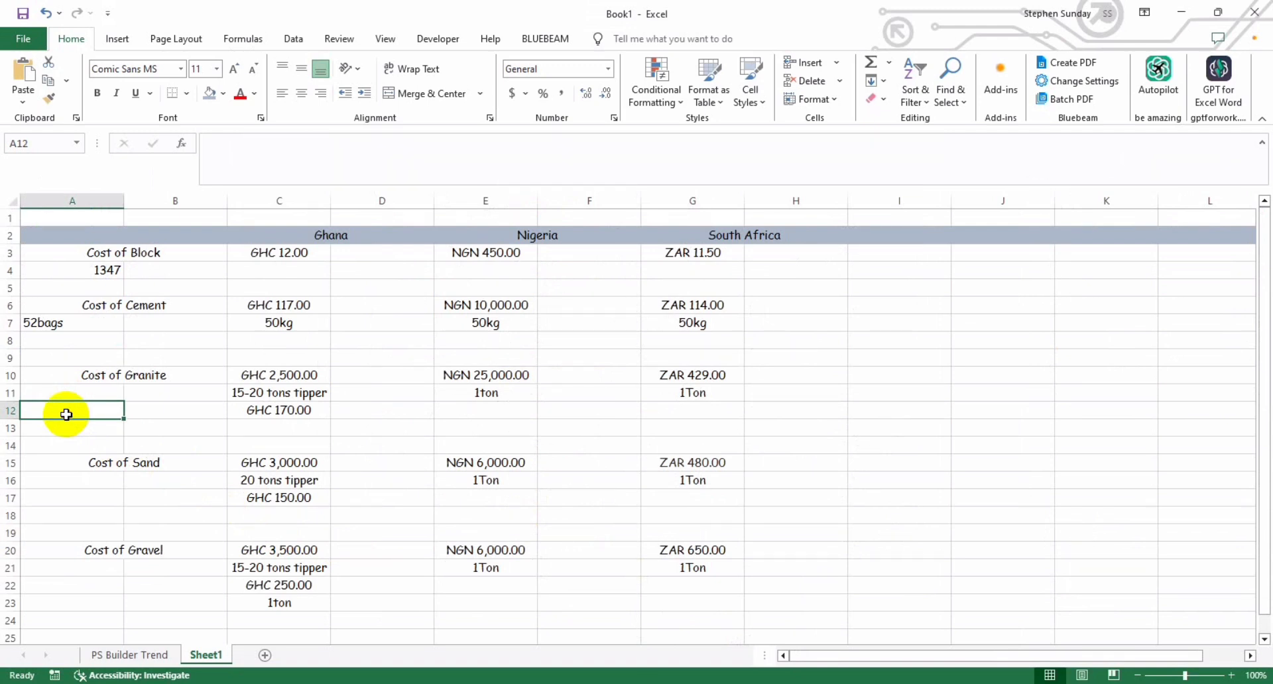
{"action": "type", "text": "13"}
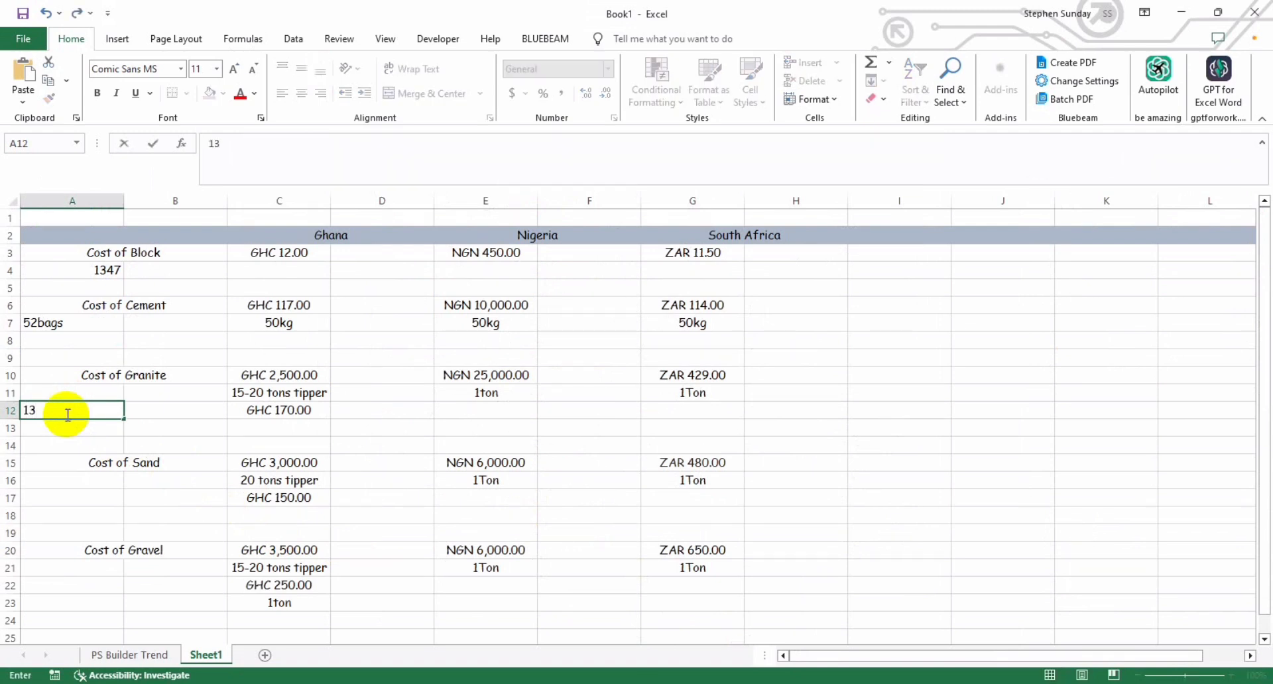
{"action": "left_click", "coordinate": [48, 449]}
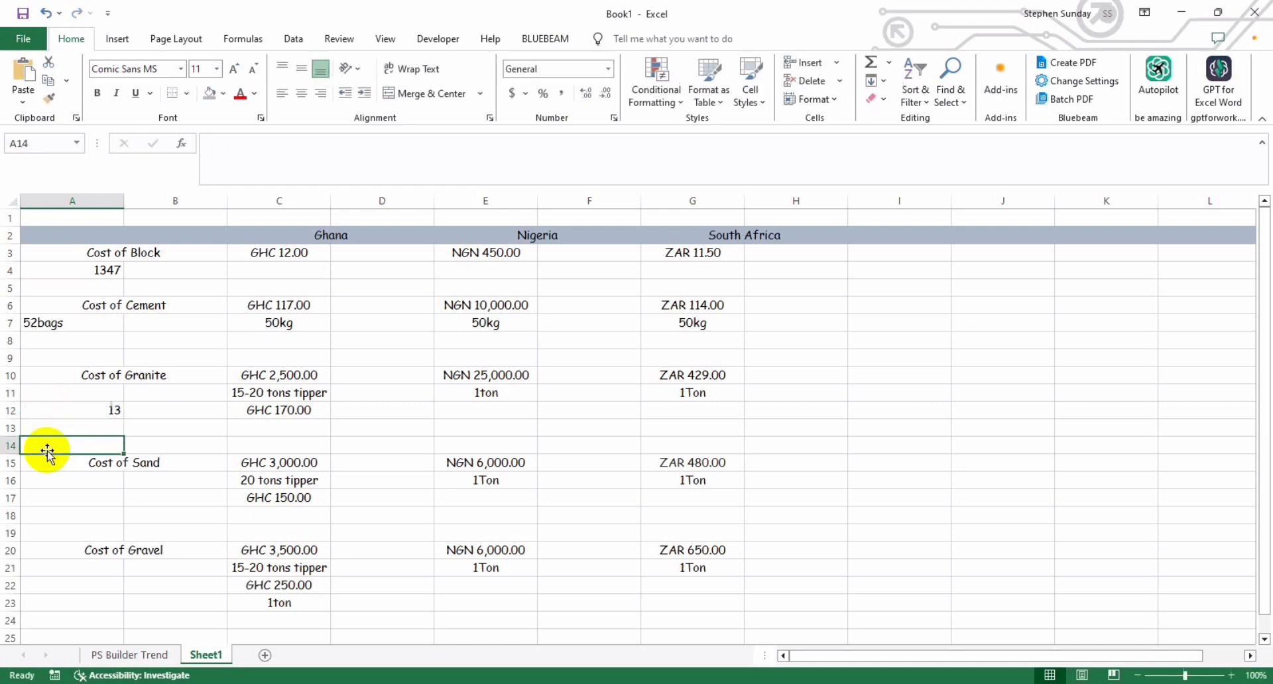
Step: Enter the unit tons in A11 above the granite quantity and centre the contents of A11 and A12
{"action": "left_click", "coordinate": [54, 398]}
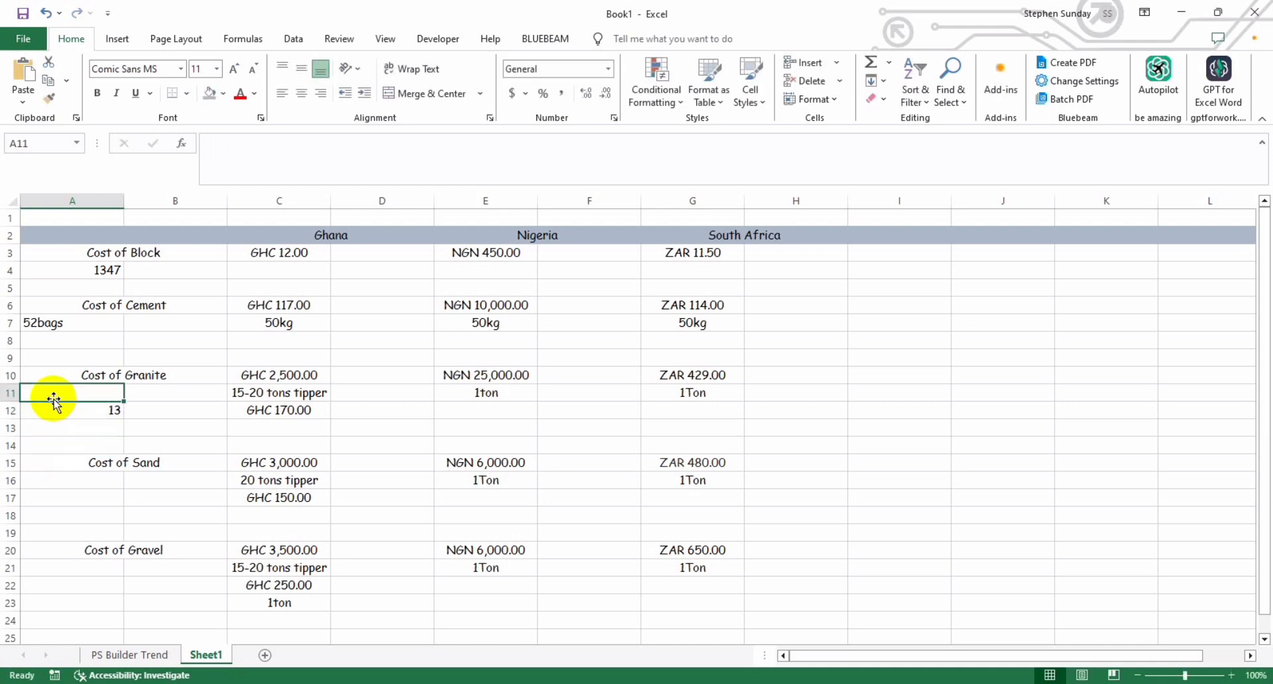
{"action": "type", "text": "tons"}
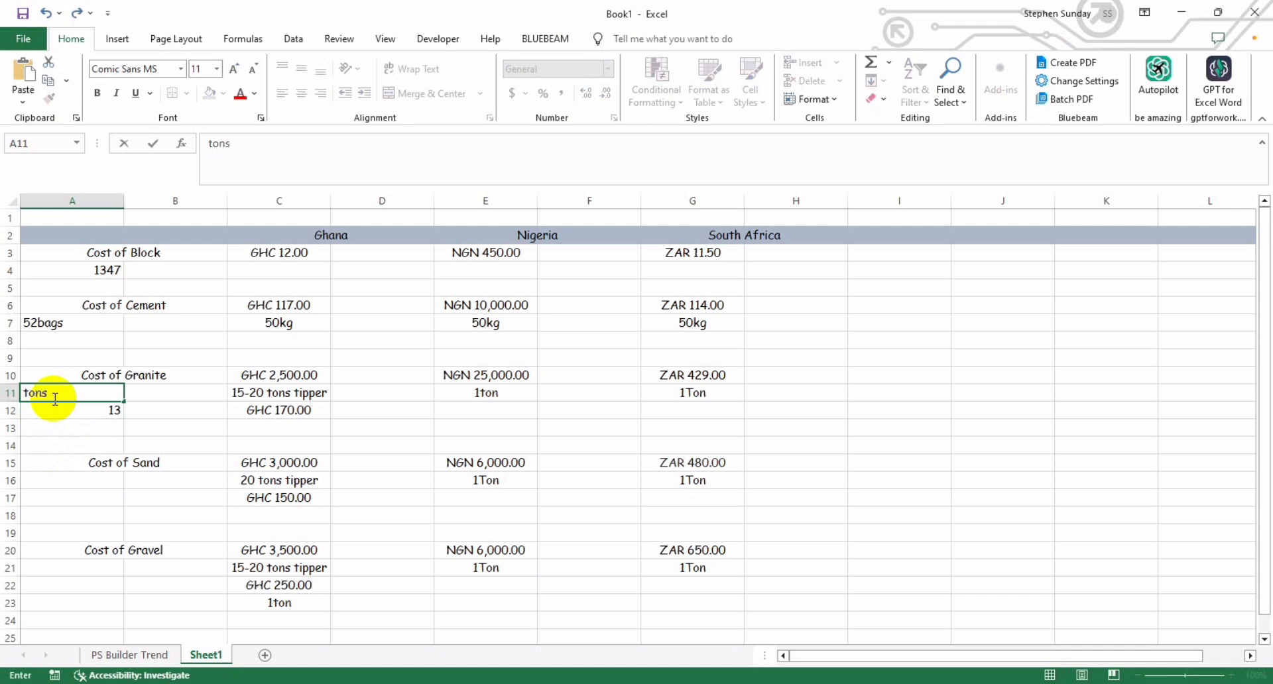
{"action": "key", "text": "Return"}
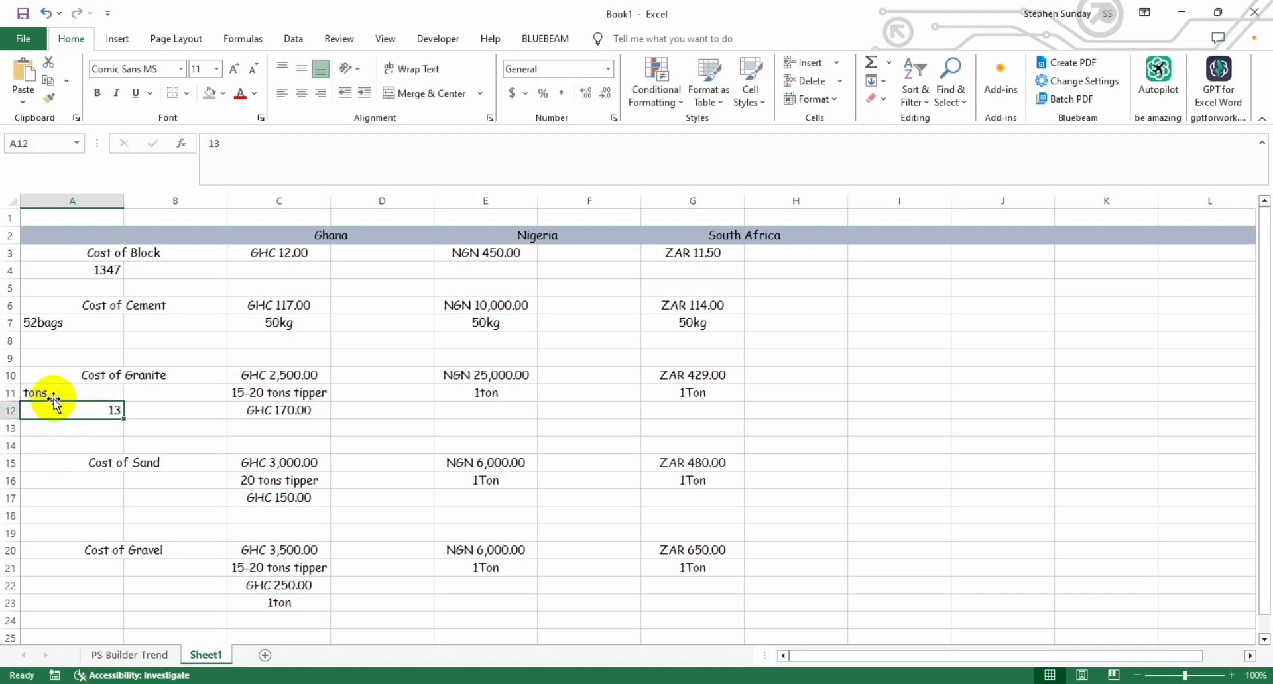
{"action": "left_click", "coordinate": [53, 396]}
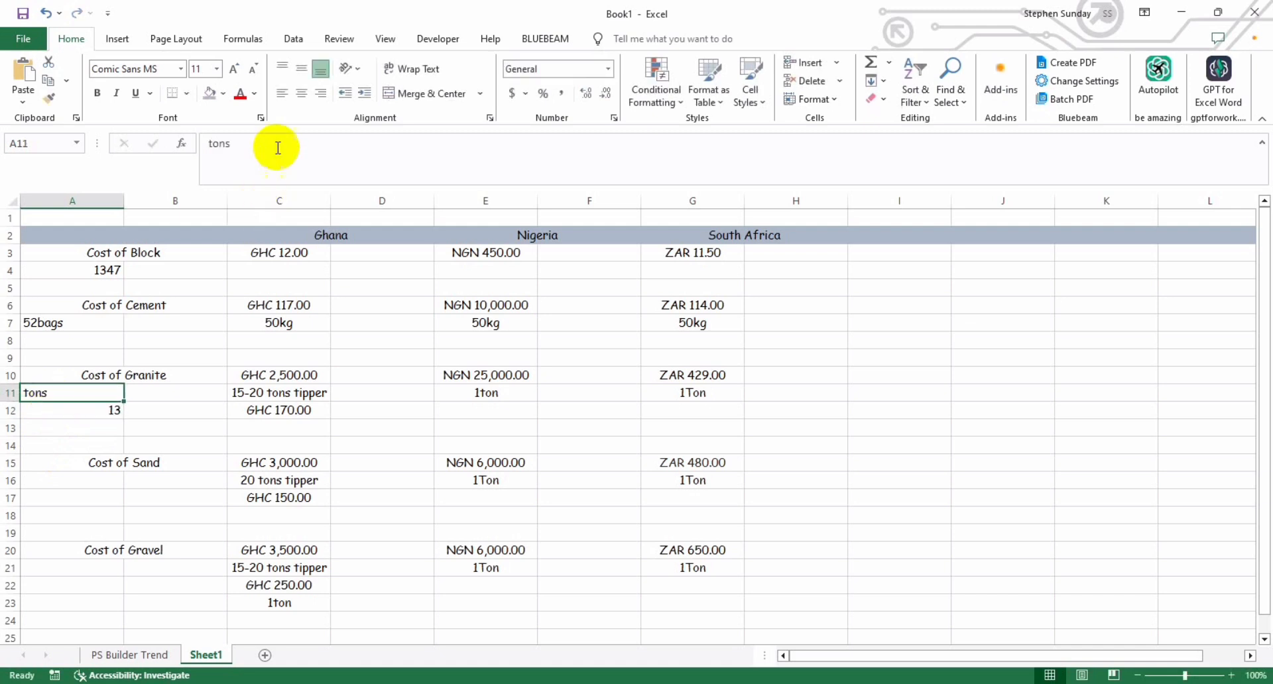
{"action": "left_click", "coordinate": [301, 93]}
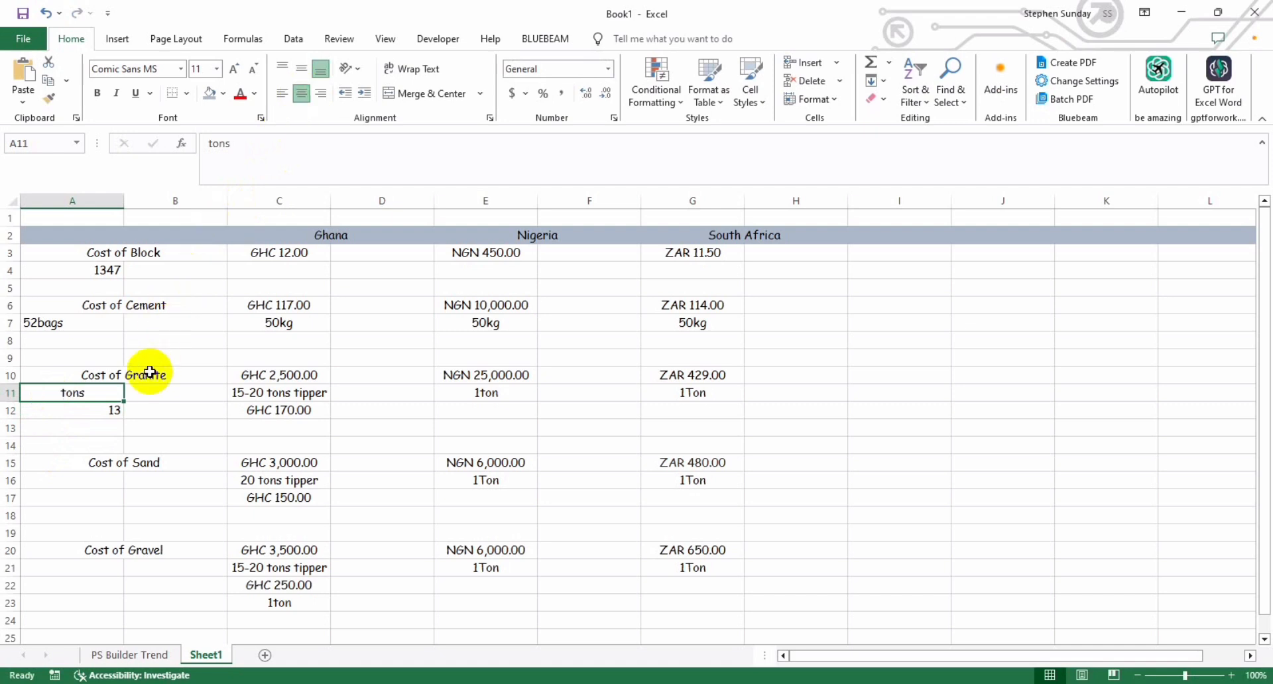
{"action": "left_click", "coordinate": [102, 443]}
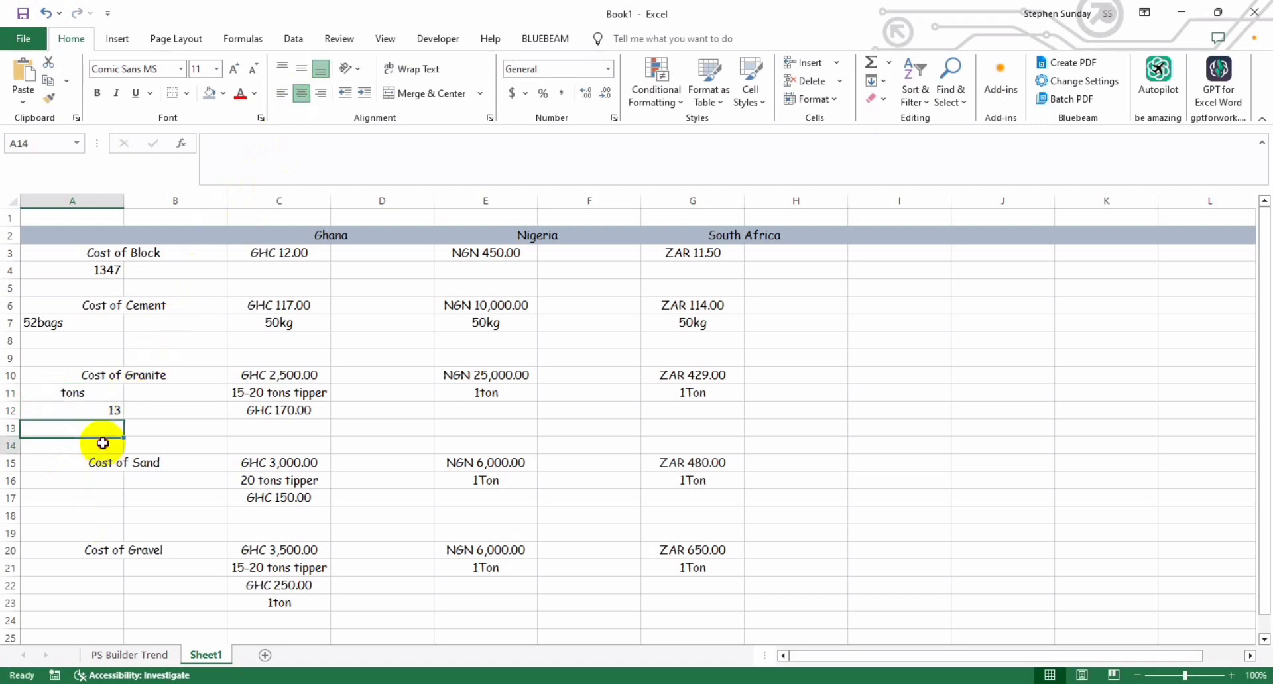
{"action": "left_click", "coordinate": [100, 407]}
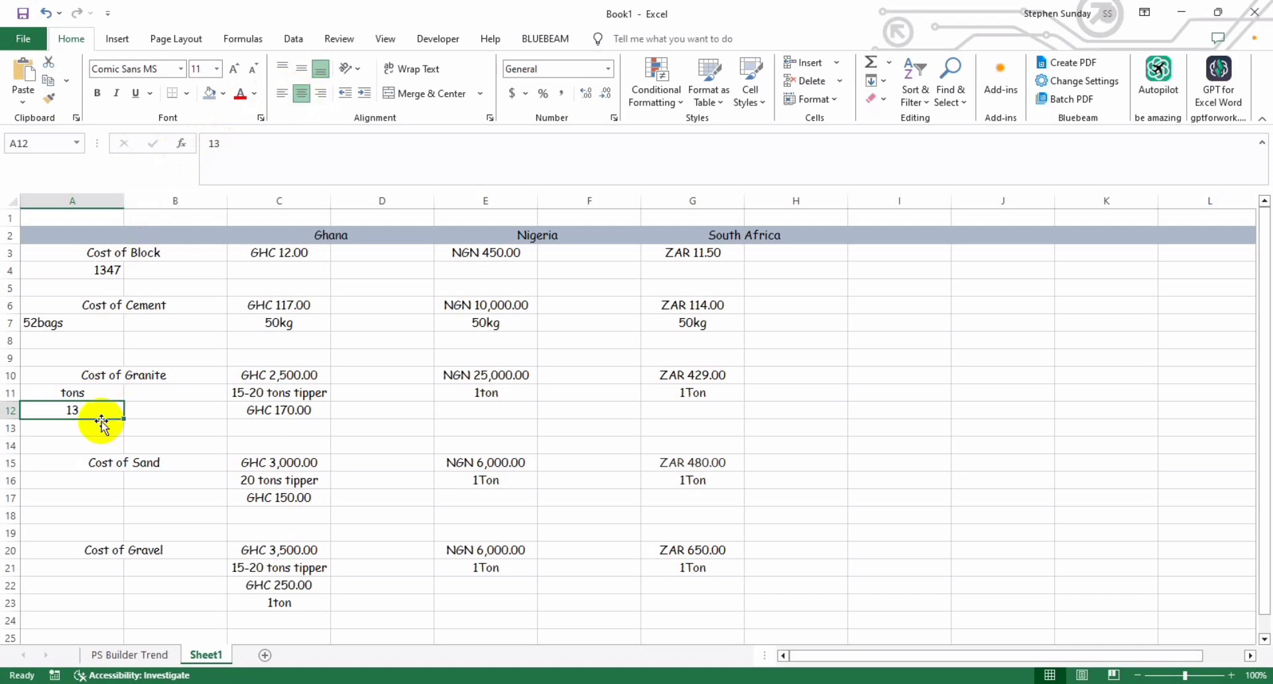
Step: Check the block work's sand quantities in PlanSwift, and enter 12 in A17 below Cost of Sand in Excel
{"action": "left_click", "coordinate": [84, 477]}
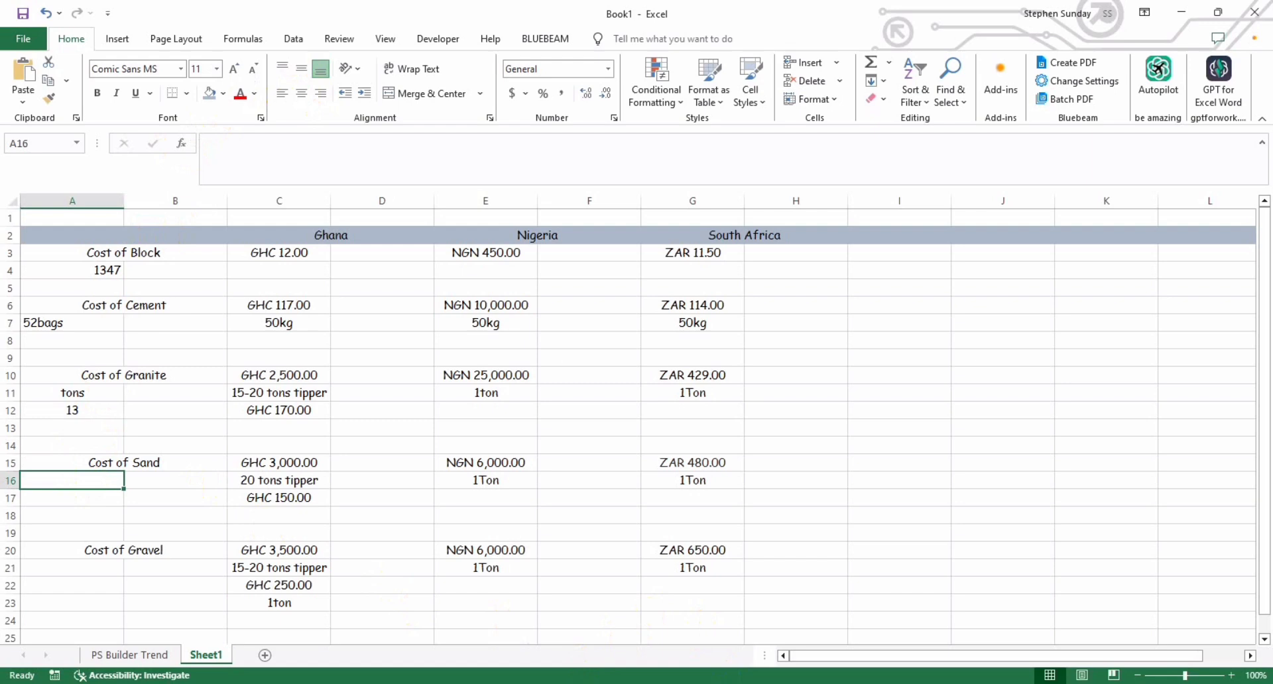
{"action": "mouse_move", "coordinate": [724, 680]}
{"action": "left_click", "coordinate": [725, 656]}
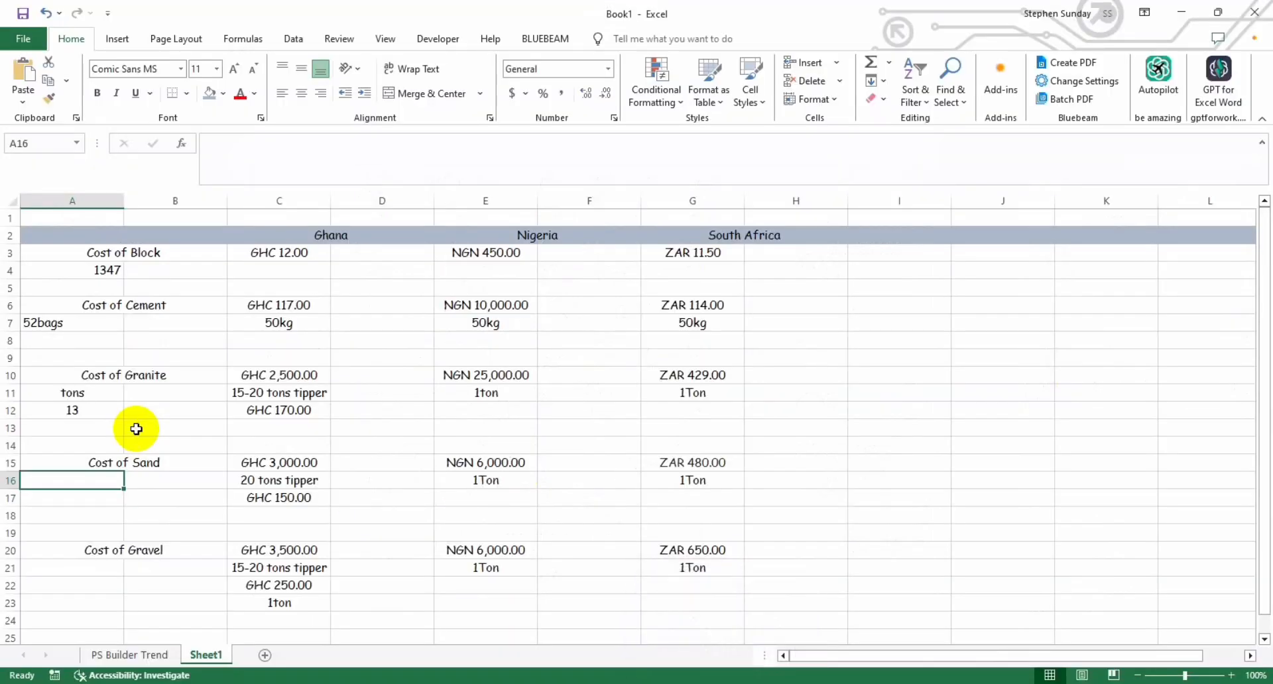
{"action": "key", "text": "Down"}
{"action": "type", "text": "12"}
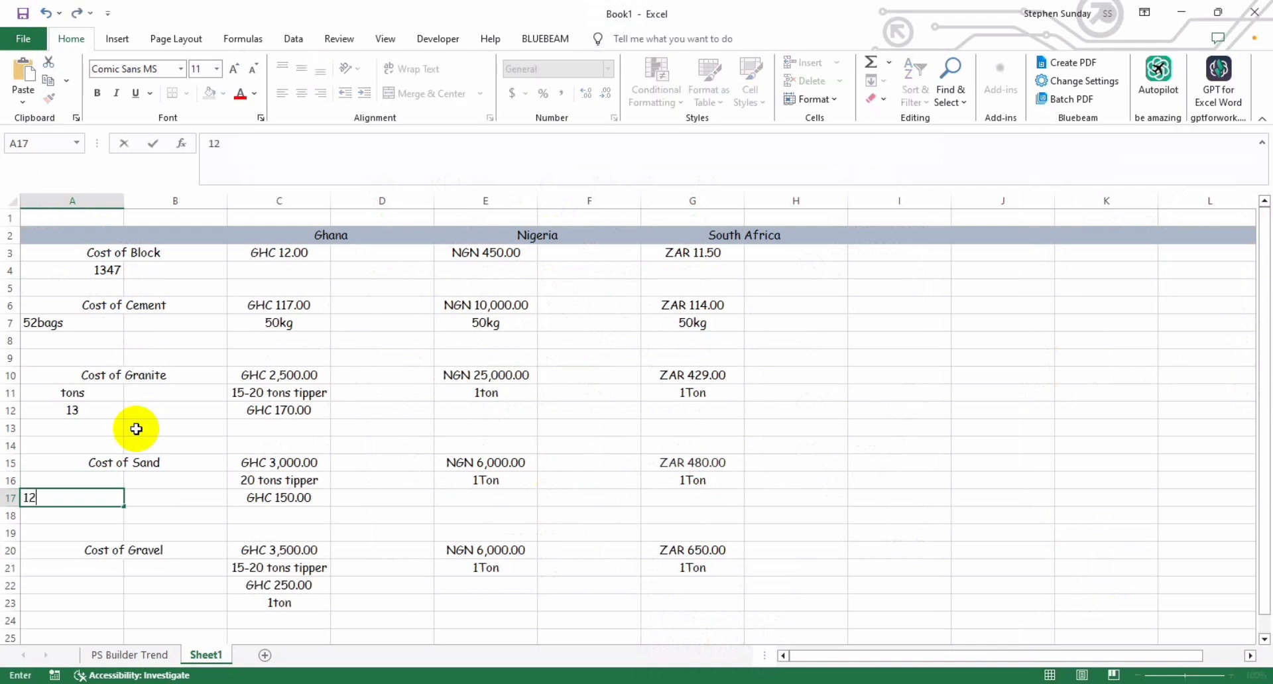
{"action": "key", "text": "Up"}
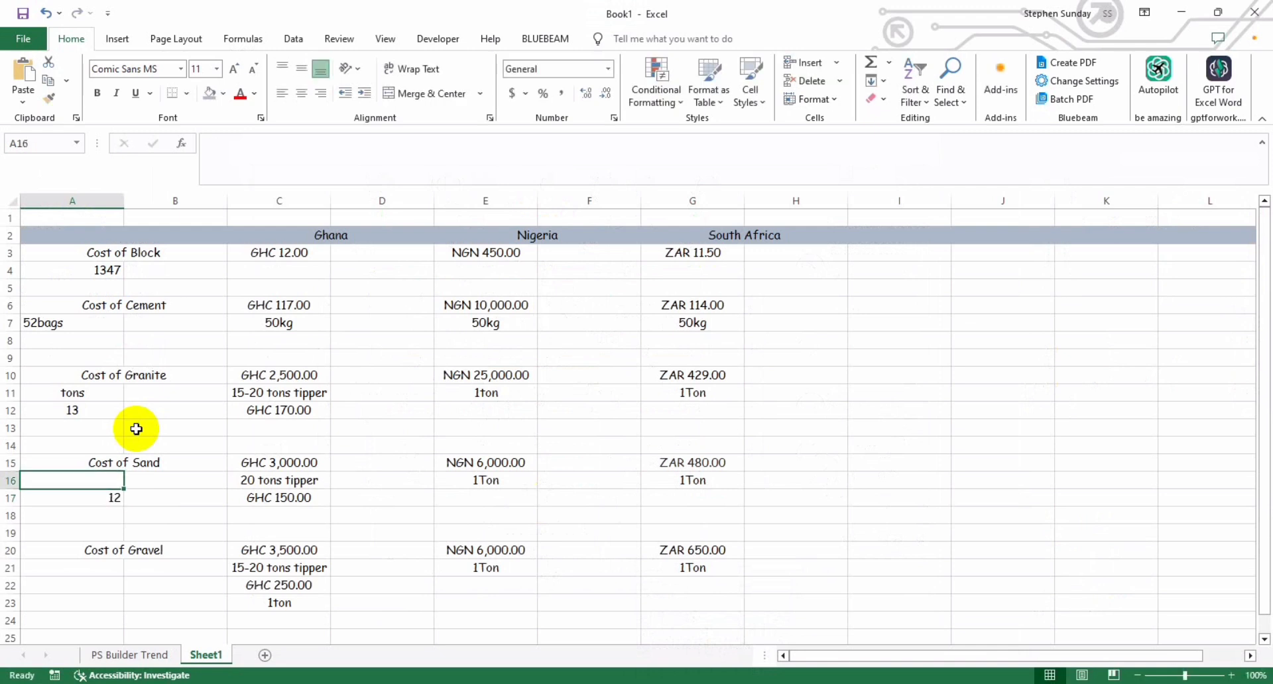
Step: Enter the unit tons in A16 above the sand quantity
{"action": "type", "text": "to"}
{"action": "key", "text": "BackSpace"}
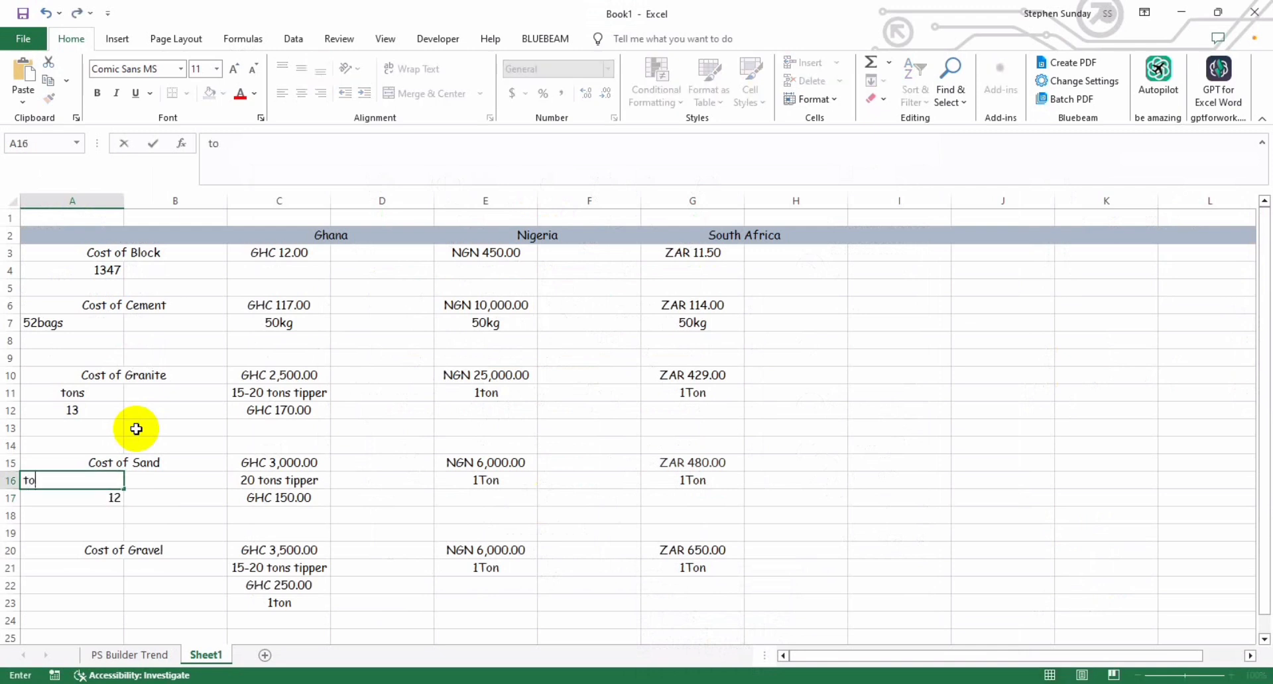
{"action": "type", "text": "ns"}
{"action": "key", "text": "Return"}
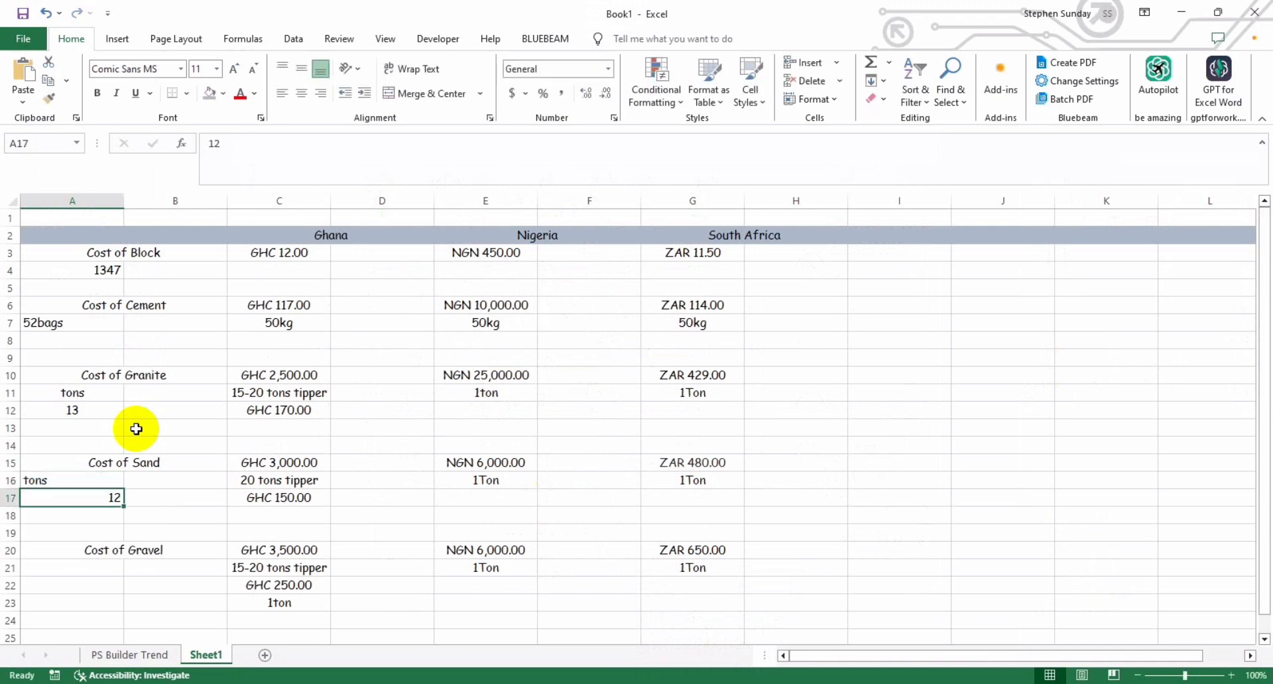
Step: Hide the Cost of Gravel block in rows 20 to 23 by giving it a white fill and white font
{"action": "key", "text": "Down"}
{"action": "key", "text": "Down"}
{"action": "key", "text": "Down"}
{"action": "key", "text": "Down"}
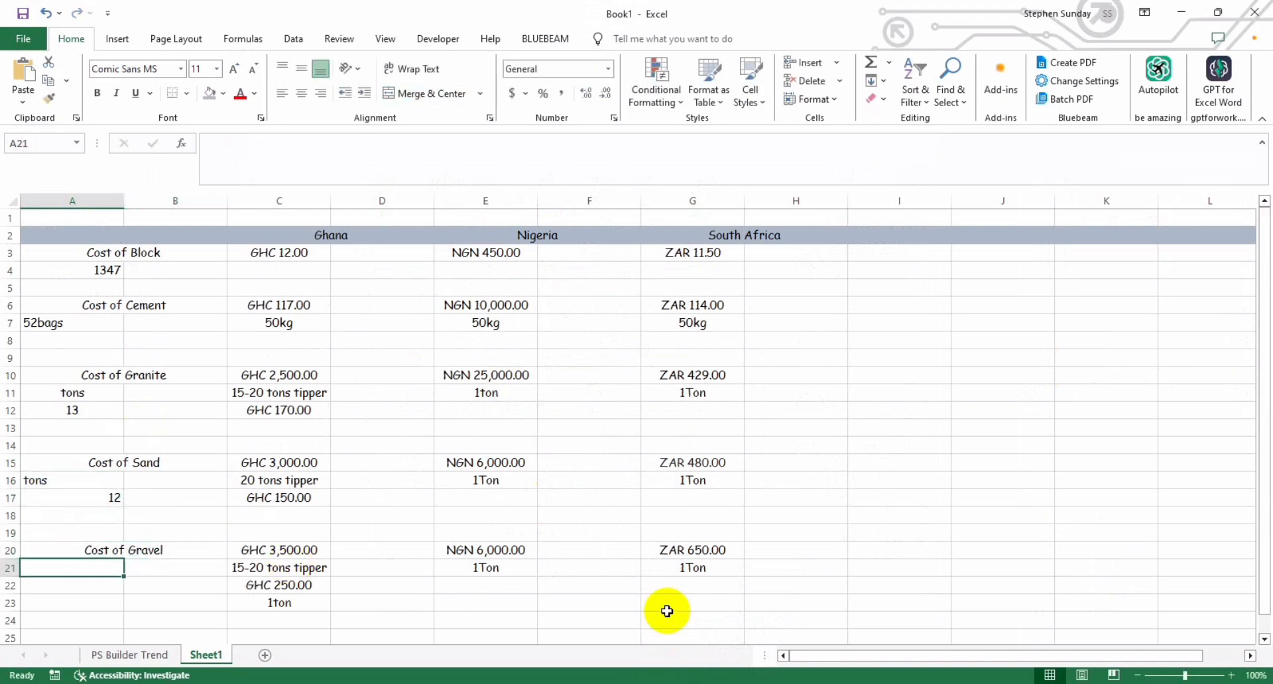
{"action": "mouse_move", "coordinate": [753, 630]}
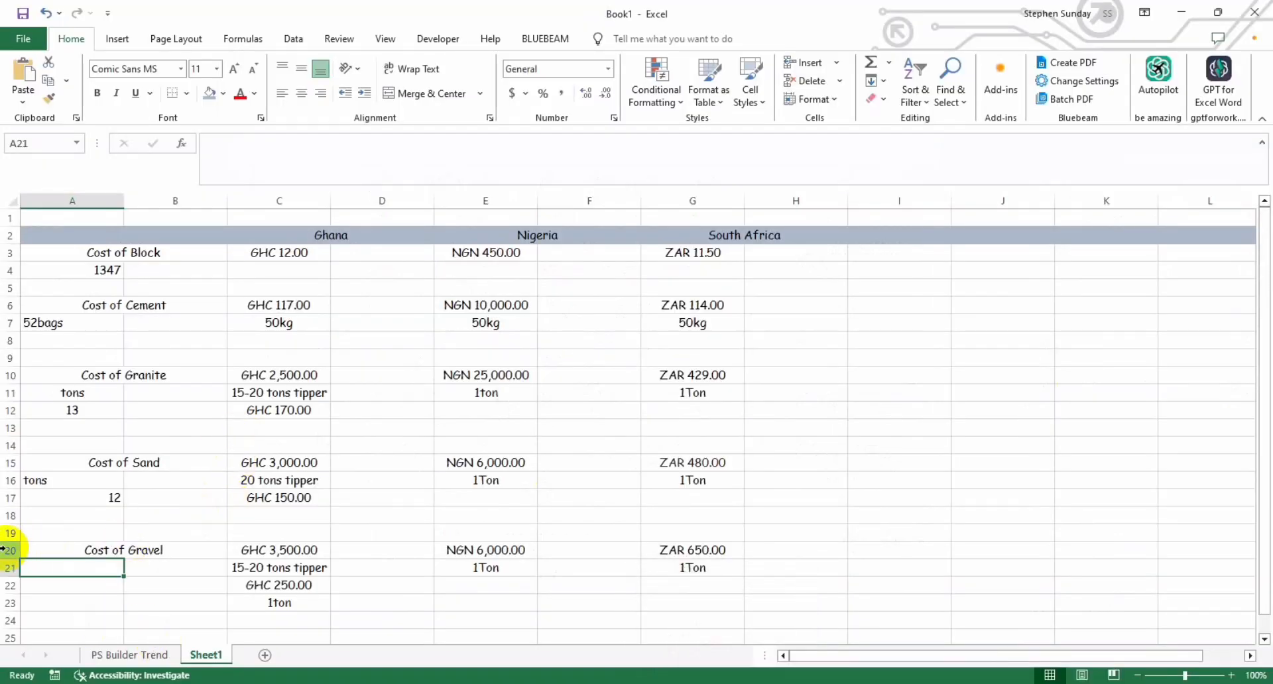
{"action": "left_click_drag", "start_coordinate": [3, 549], "coordinate": [5, 603]}
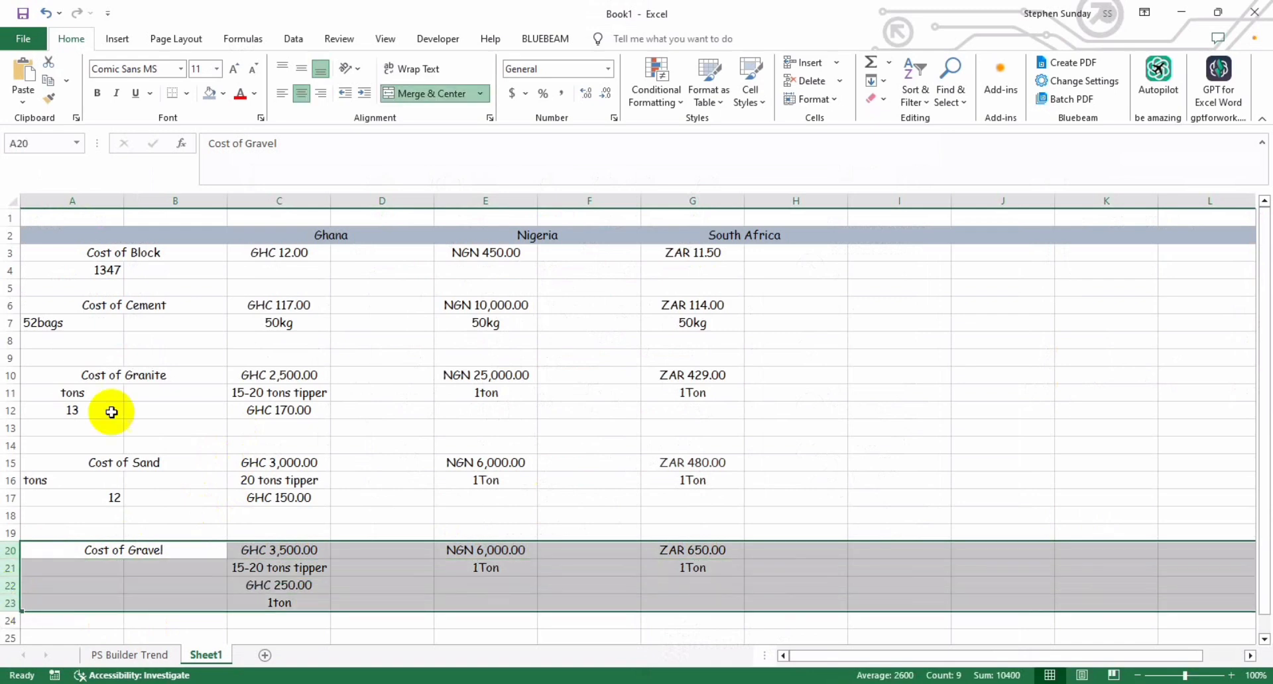
{"action": "left_click", "coordinate": [226, 98]}
{"action": "left_click", "coordinate": [226, 98]}
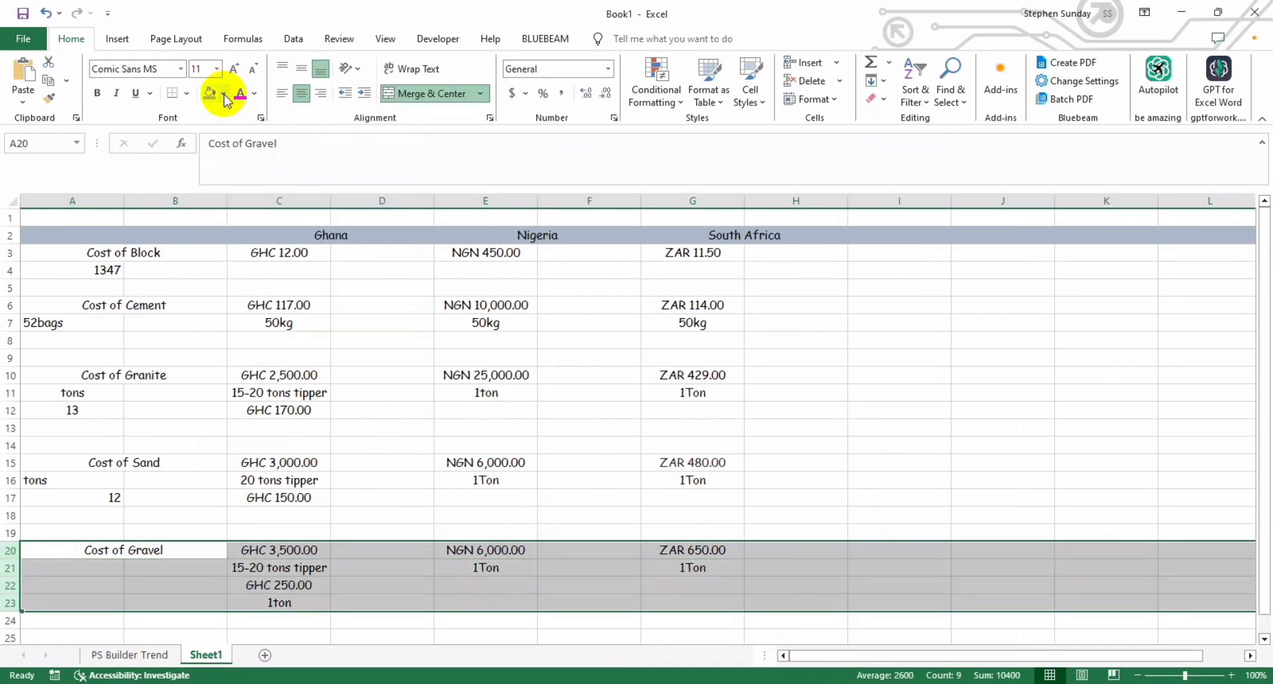
{"action": "left_click", "coordinate": [225, 98]}
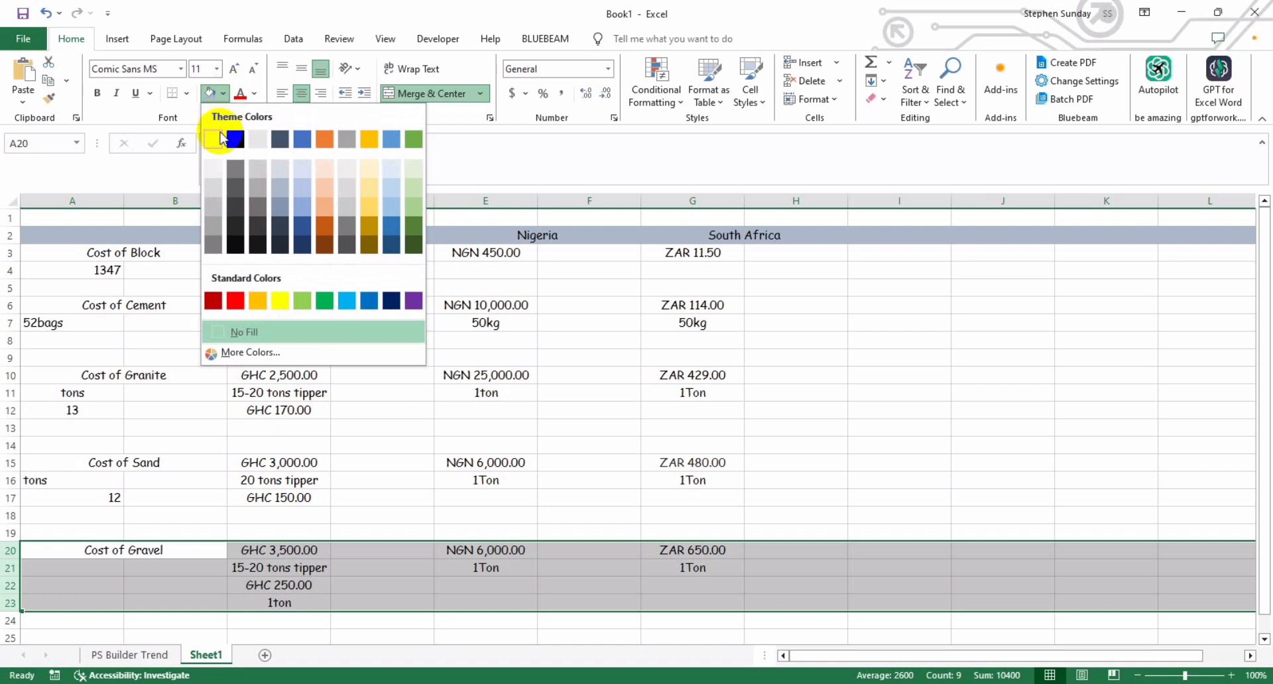
{"action": "left_click", "coordinate": [220, 138]}
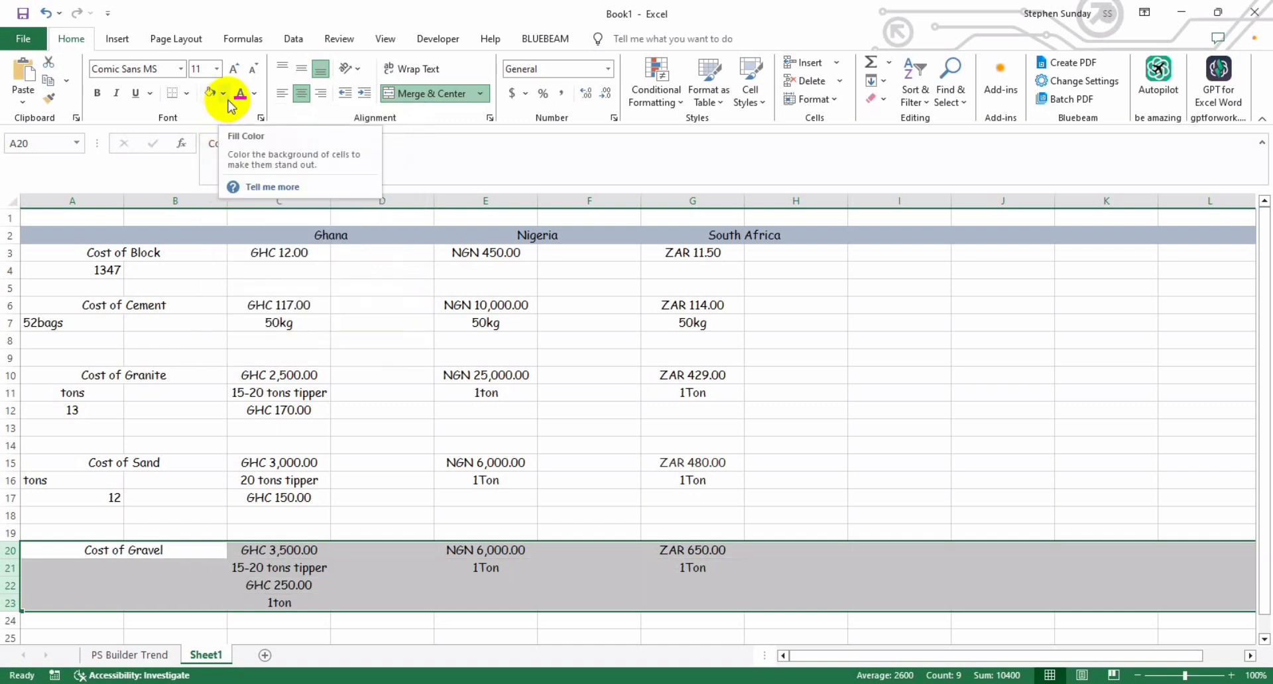
{"action": "left_click", "coordinate": [254, 94]}
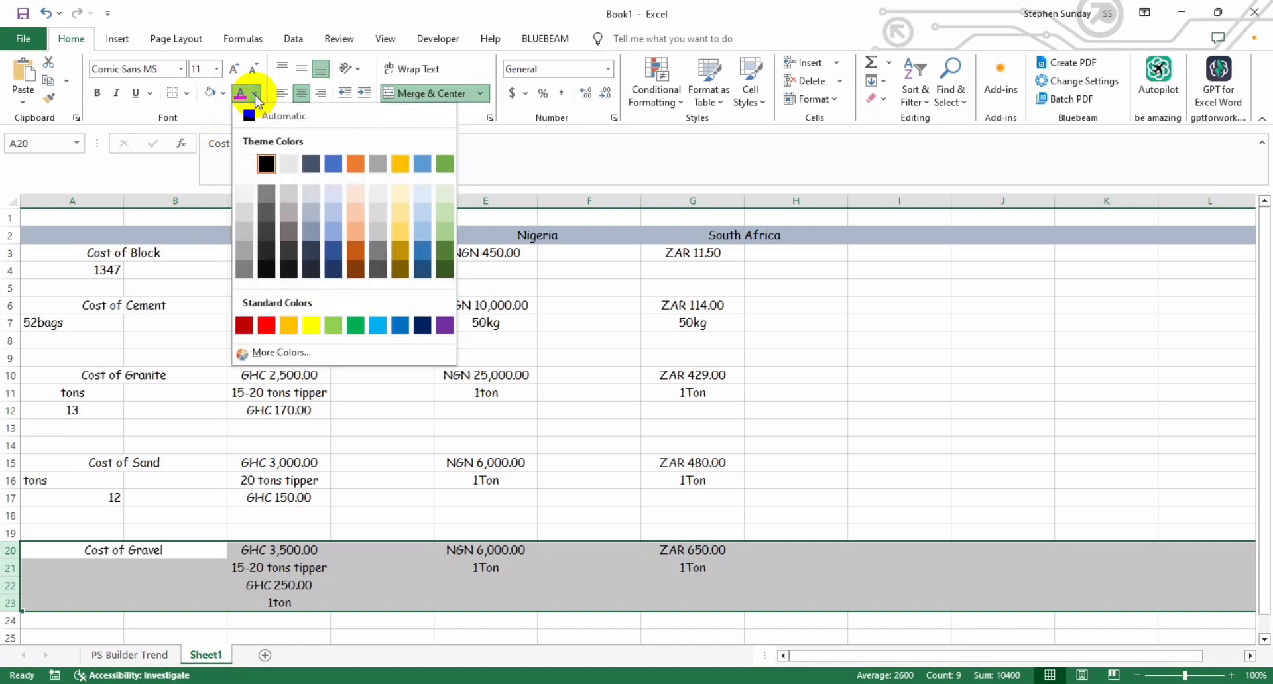
{"action": "left_click", "coordinate": [245, 164]}
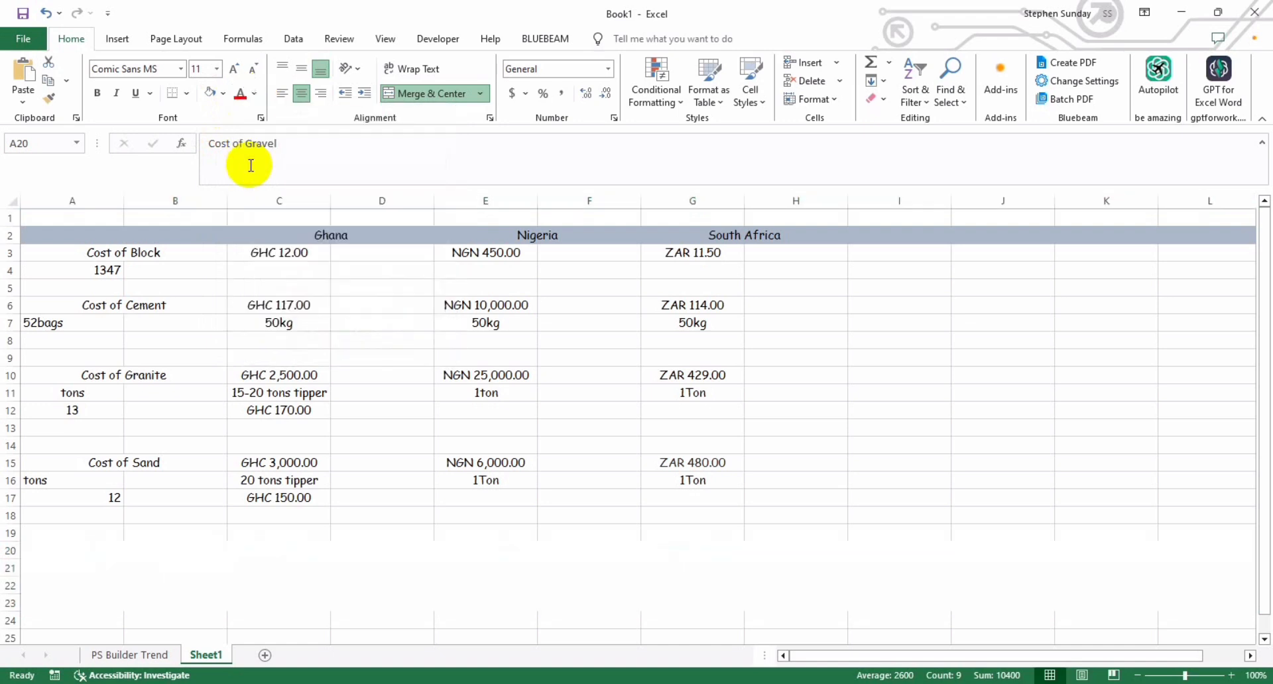
Step: Centre the sand unit in A16 and the sand quantity in A17, and select D3 beside Ghana's block cost
{"action": "left_click", "coordinate": [56, 428]}
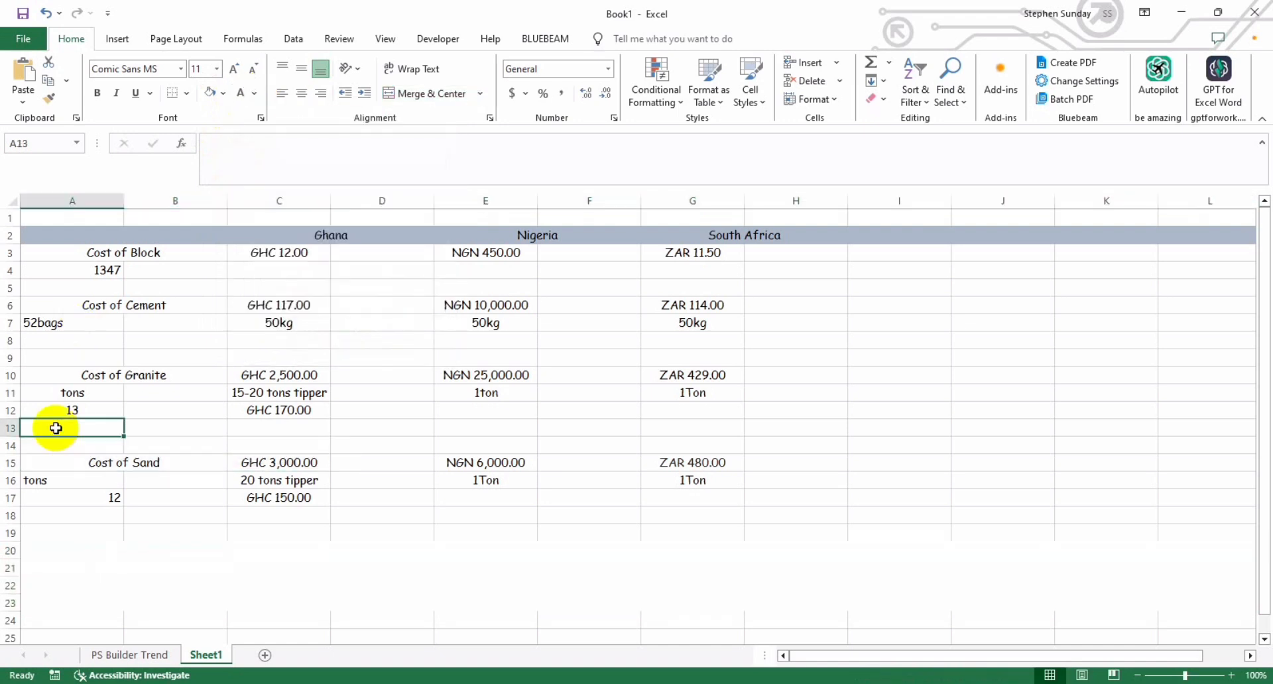
{"action": "key", "text": "Up"}
{"action": "key", "text": "Up"}
{"action": "key", "text": "Up"}
{"action": "key", "text": "Up"}
{"action": "key", "text": "Up"}
{"action": "key", "text": "Up"}
{"action": "key", "text": "Up"}
{"action": "key", "text": "Up"}
{"action": "key", "text": "Up"}
{"action": "key", "text": "Up"}
{"action": "key", "text": "Up"}
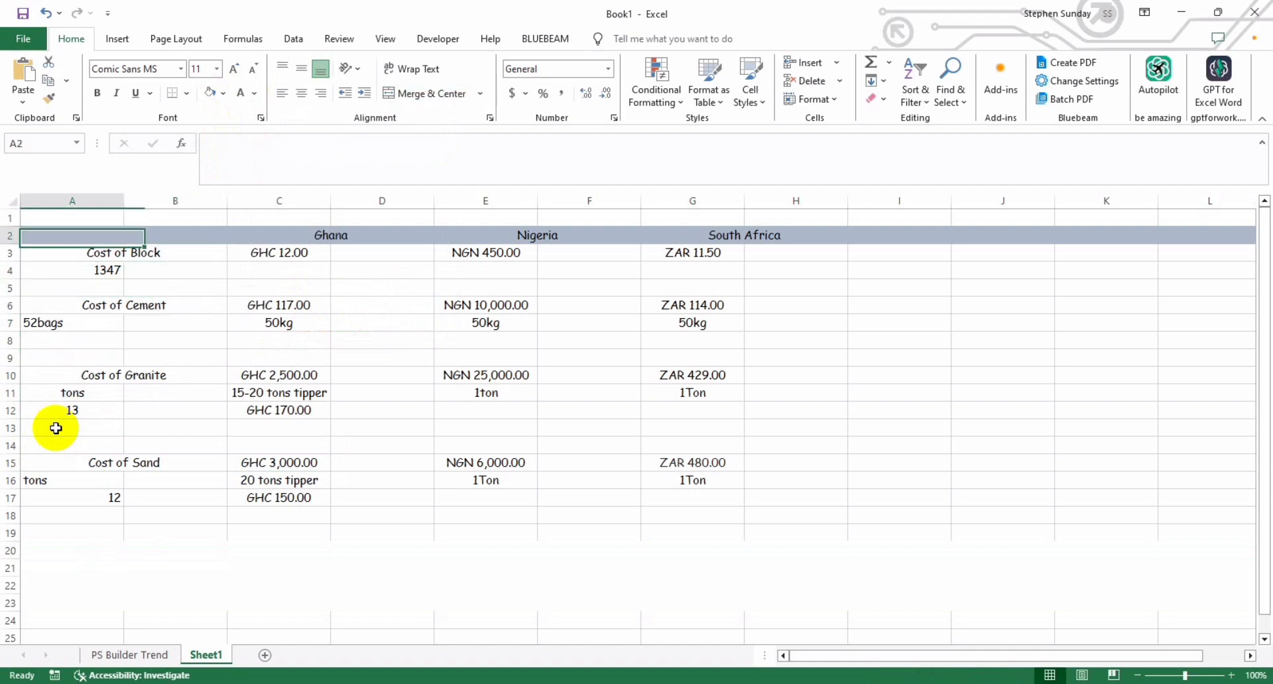
{"action": "key", "text": "Down"}
{"action": "key", "text": "Down"}
{"action": "key", "text": "Down"}
{"action": "key", "text": "Down"}
{"action": "key", "text": "Down"}
{"action": "key", "text": "Down"}
{"action": "key", "text": "Down"}
{"action": "key", "text": "Down"}
{"action": "key", "text": "Down"}
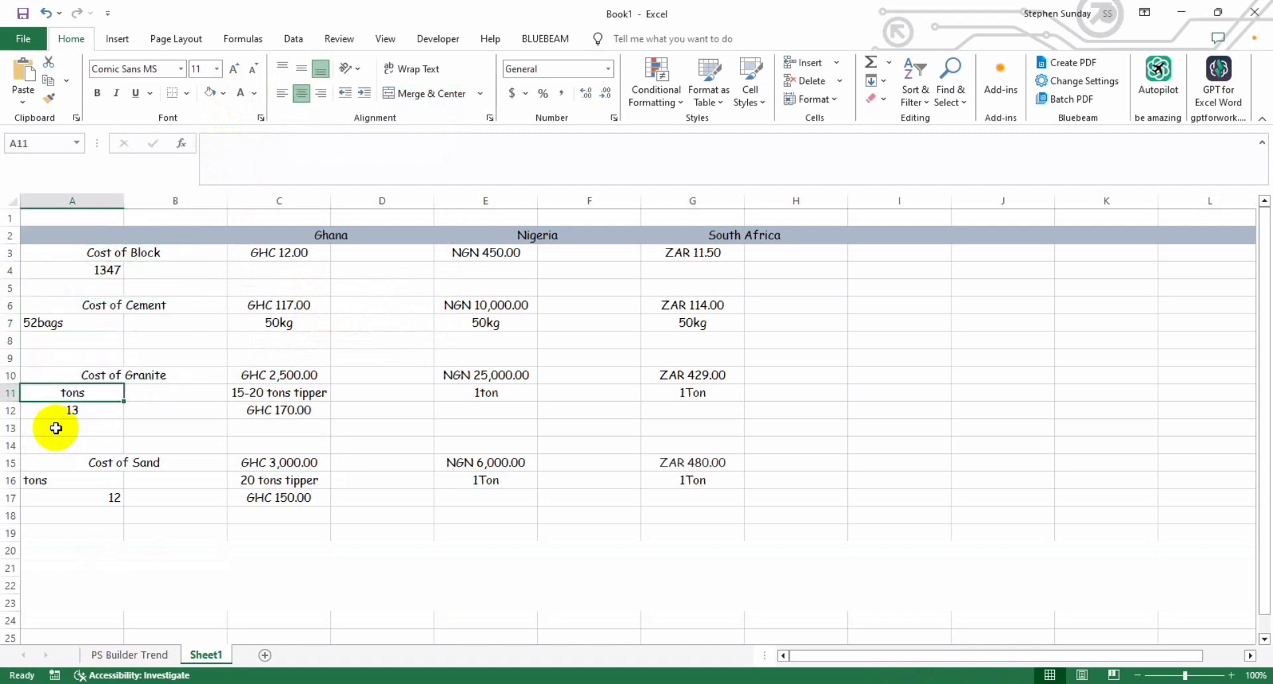
{"action": "key", "text": "Down"}
{"action": "key", "text": "Down"}
{"action": "key", "text": "Down"}
{"action": "key", "text": "Down"}
{"action": "key", "text": "Down"}
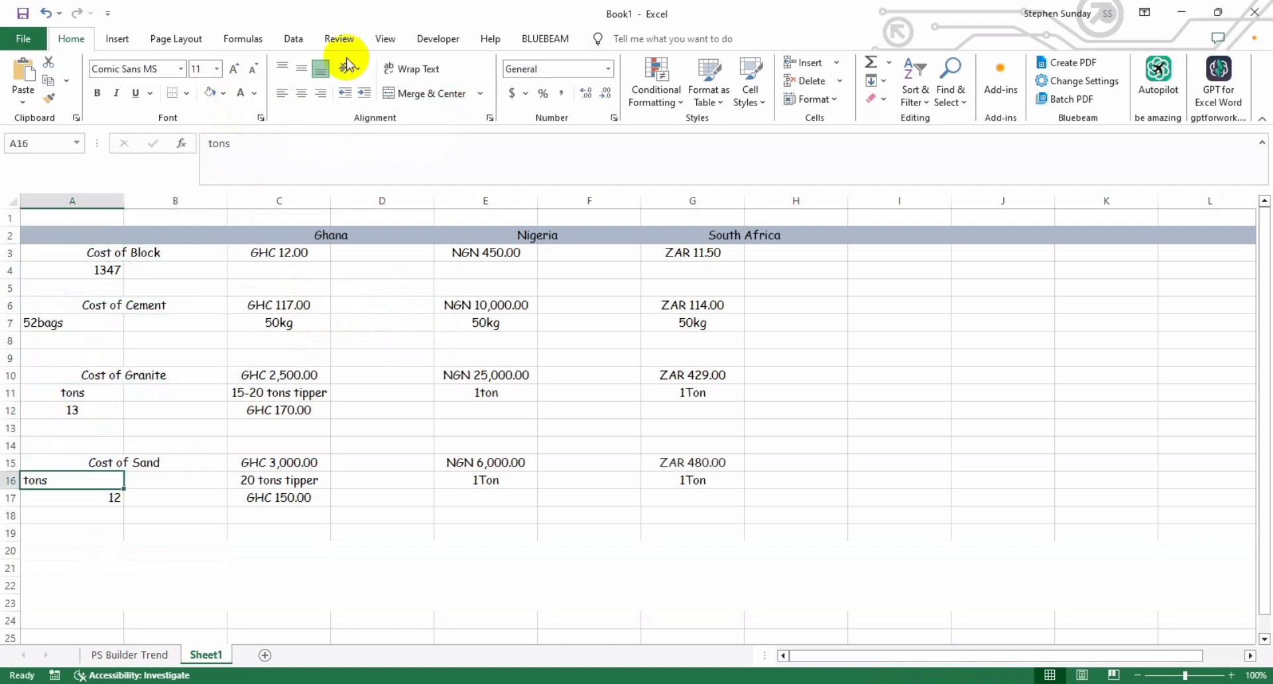
{"action": "left_click", "coordinate": [301, 95]}
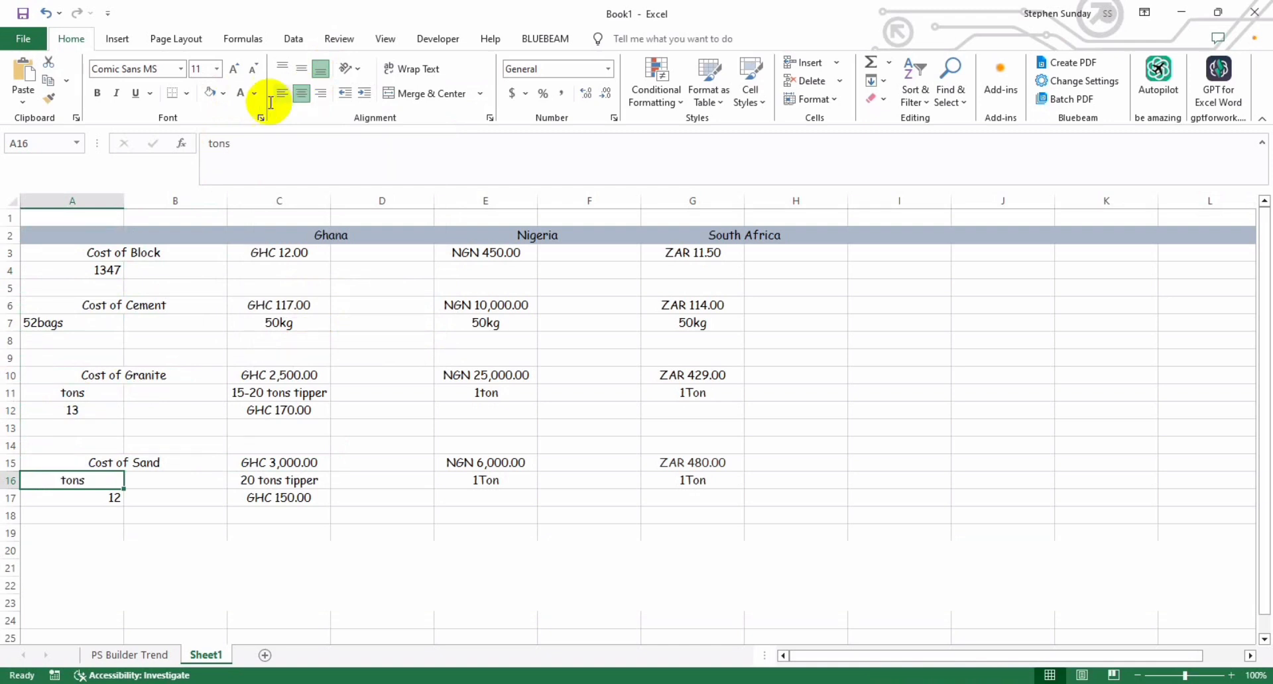
{"action": "left_click", "coordinate": [87, 496]}
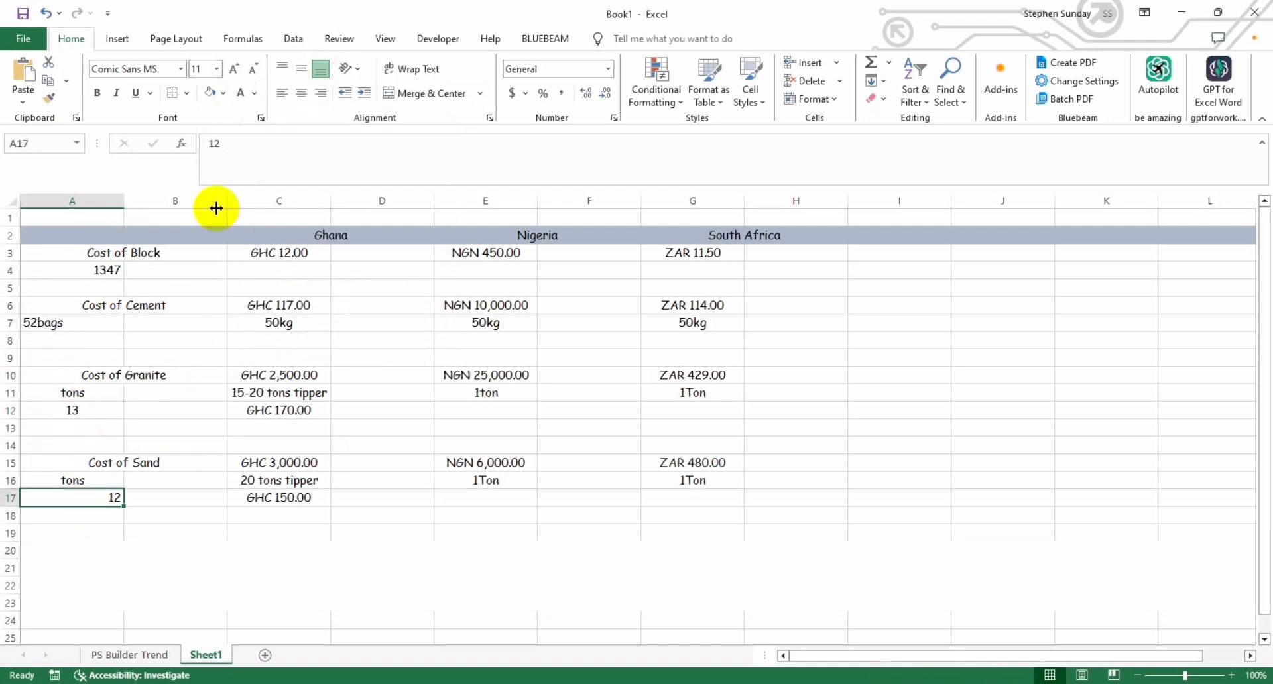
{"action": "left_click", "coordinate": [302, 98]}
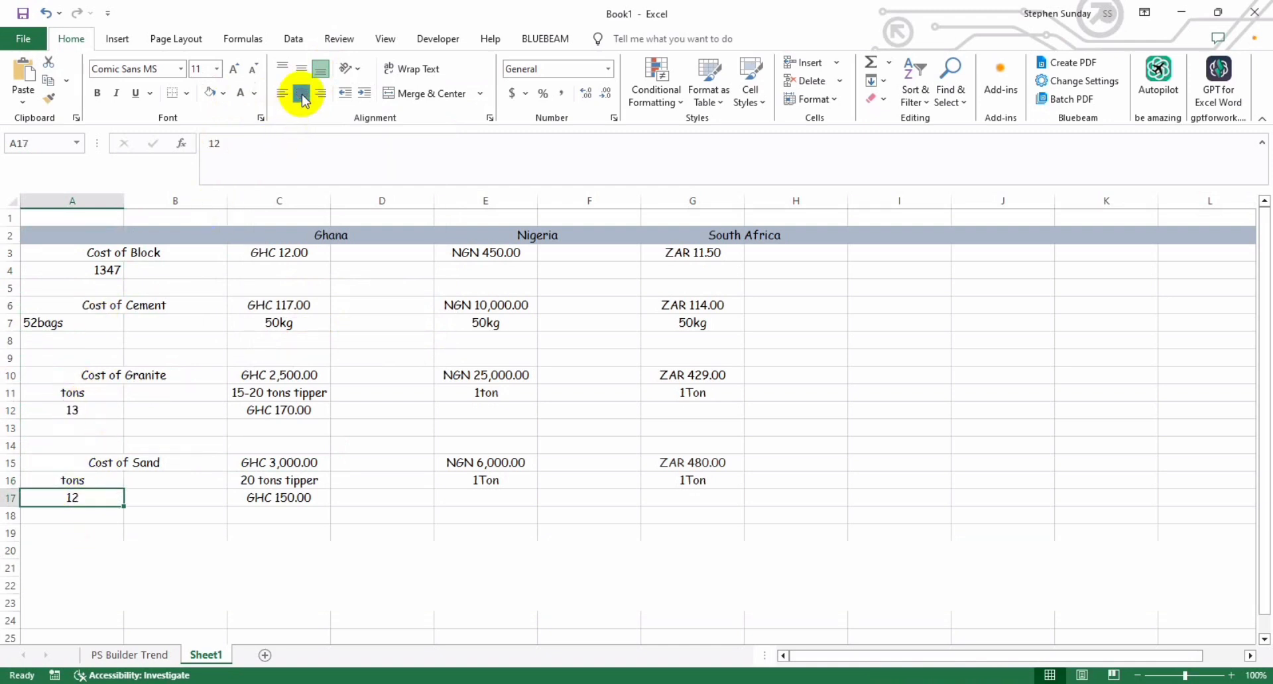
{"action": "left_click", "coordinate": [359, 252]}
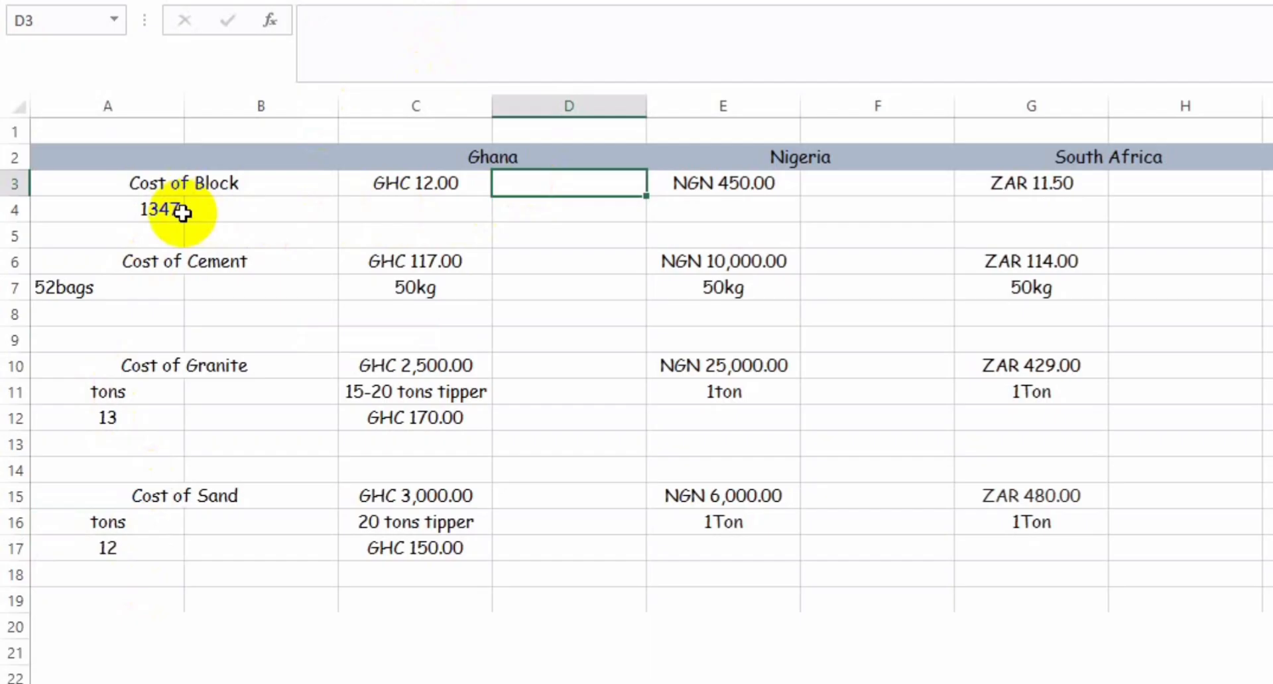
Step: Calculate Ghana's total block cost in D4 with the formula =C3*A4
{"action": "left_click", "coordinate": [121, 270]}
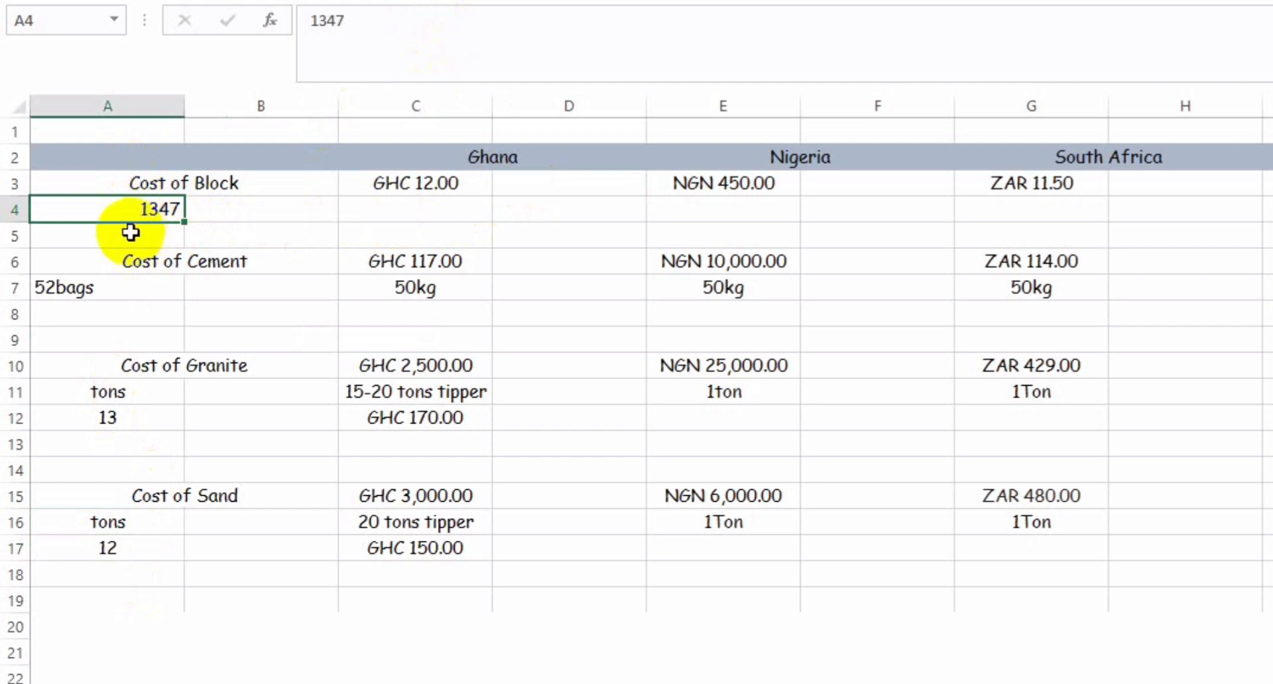
{"action": "left_click", "coordinate": [548, 209]}
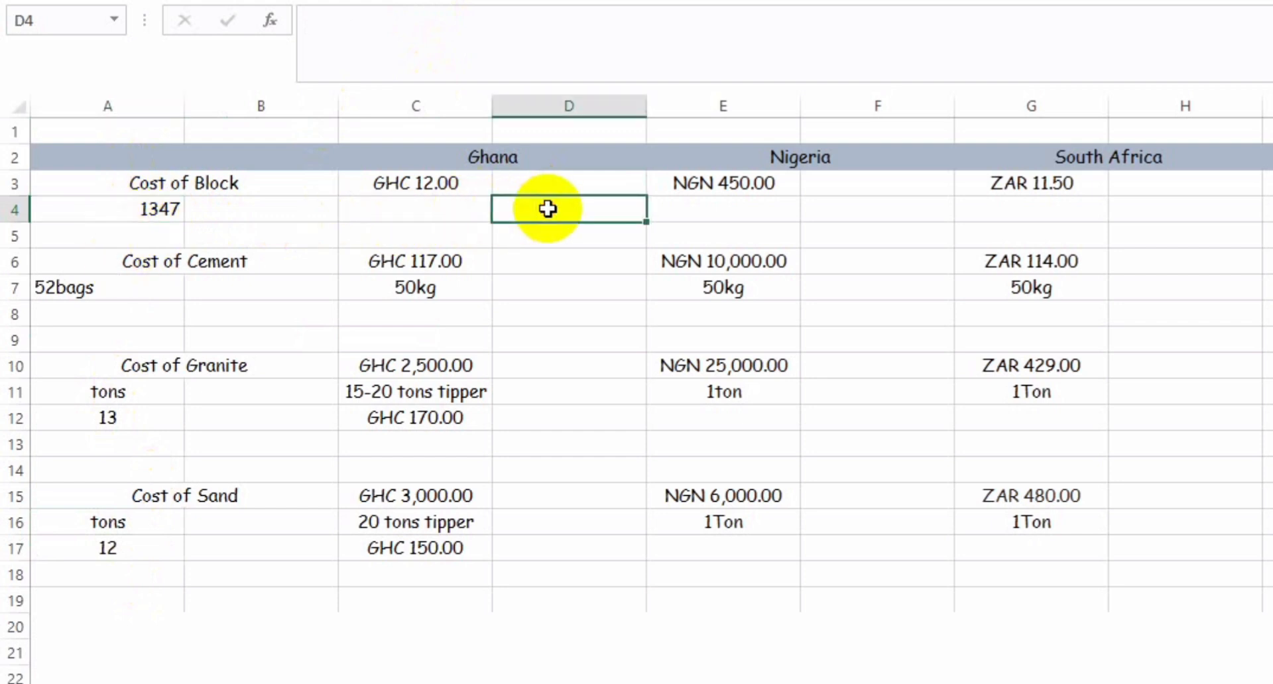
{"action": "type", "text": "="}
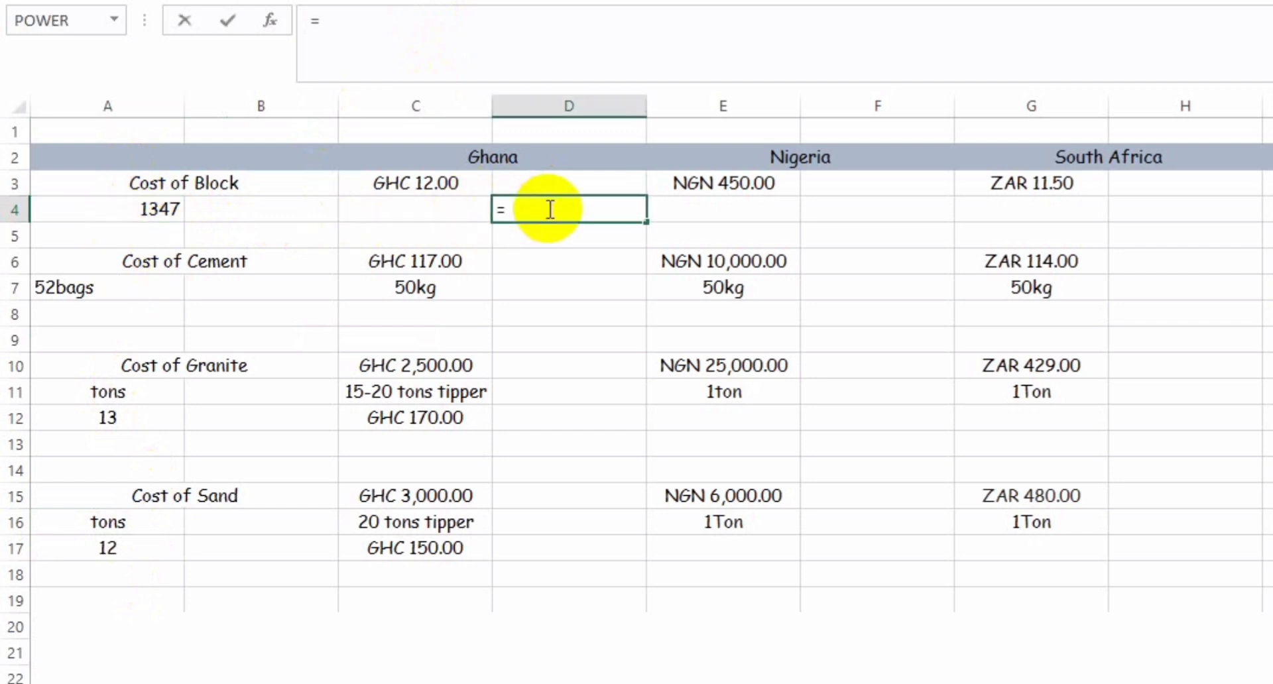
{"action": "left_click", "coordinate": [415, 183]}
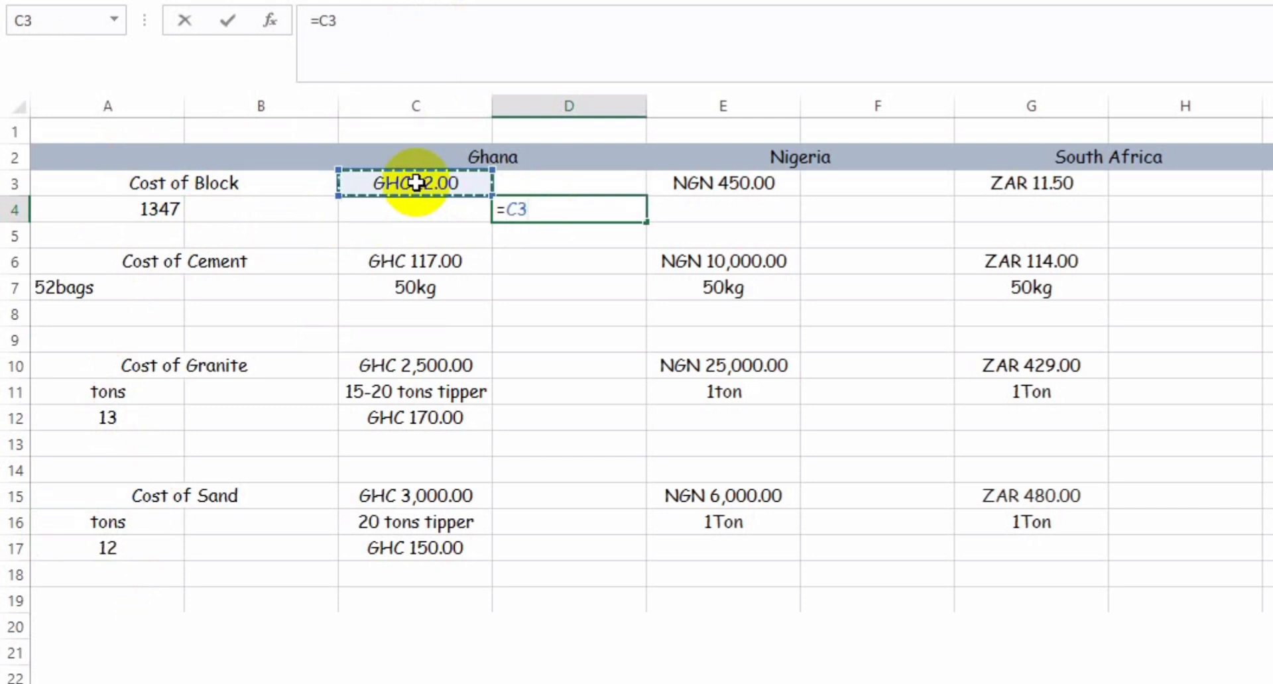
{"action": "type", "text": "**"}
{"action": "key", "text": "BackSpace"}
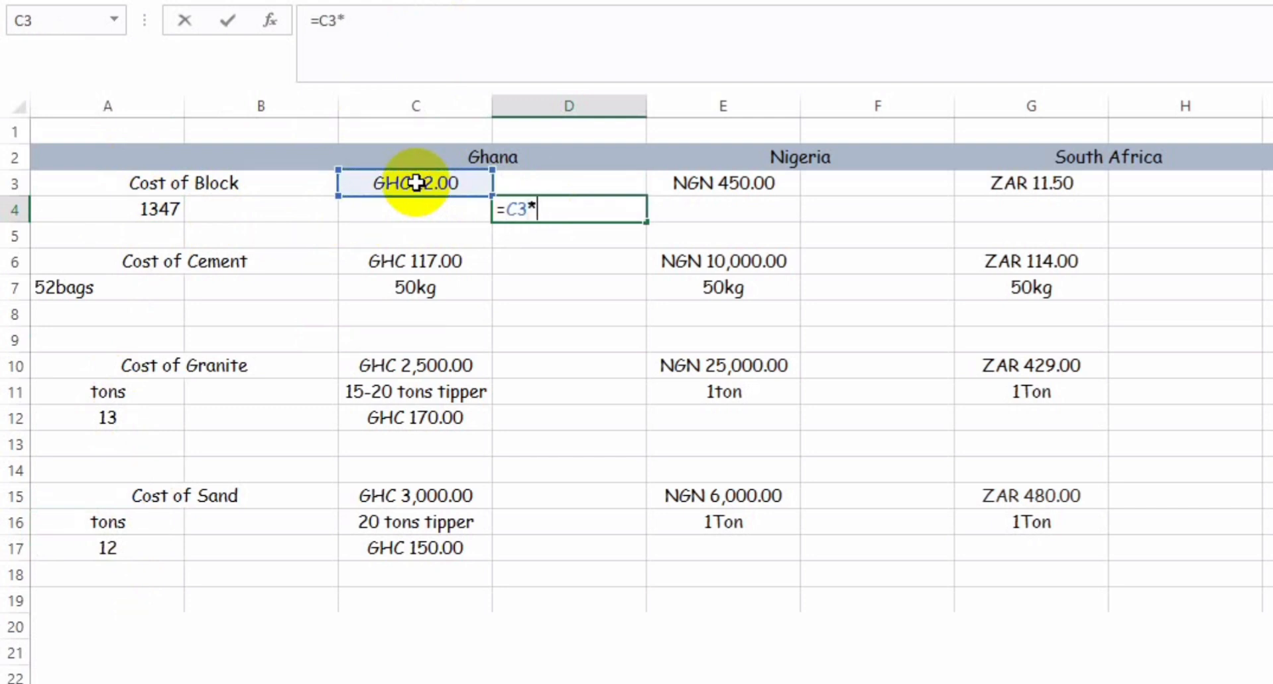
{"action": "left_click", "coordinate": [153, 211]}
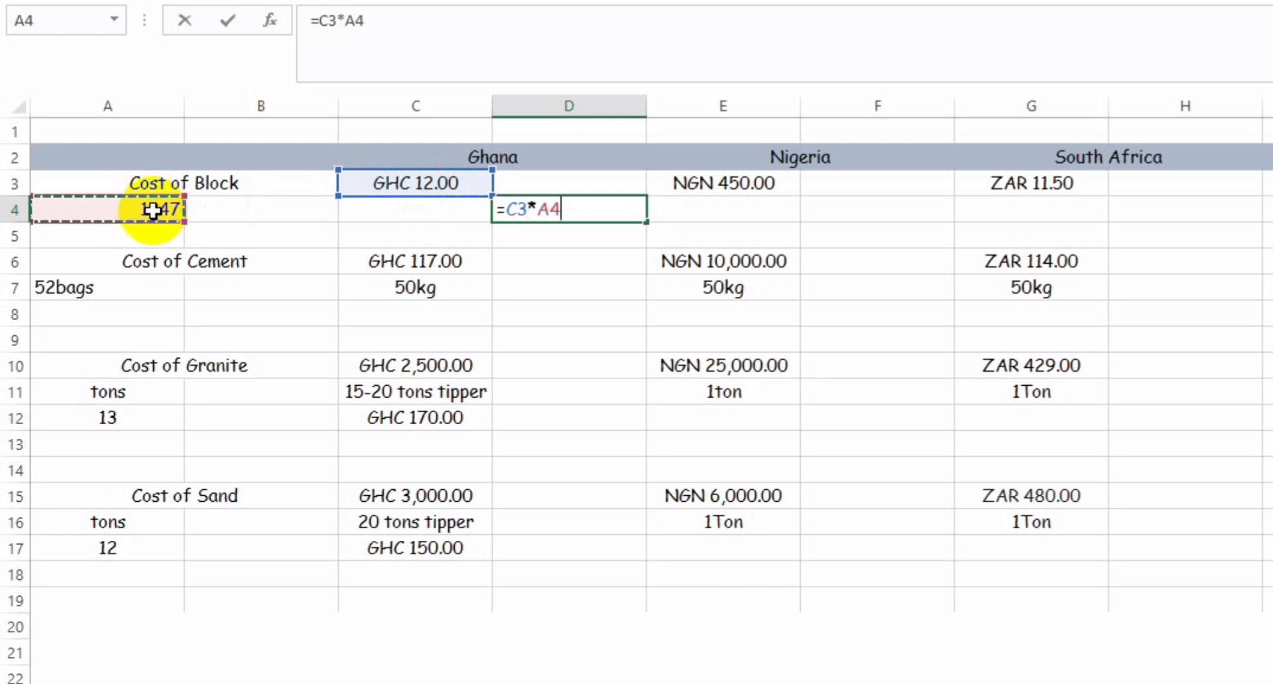
{"action": "key", "text": "Return"}
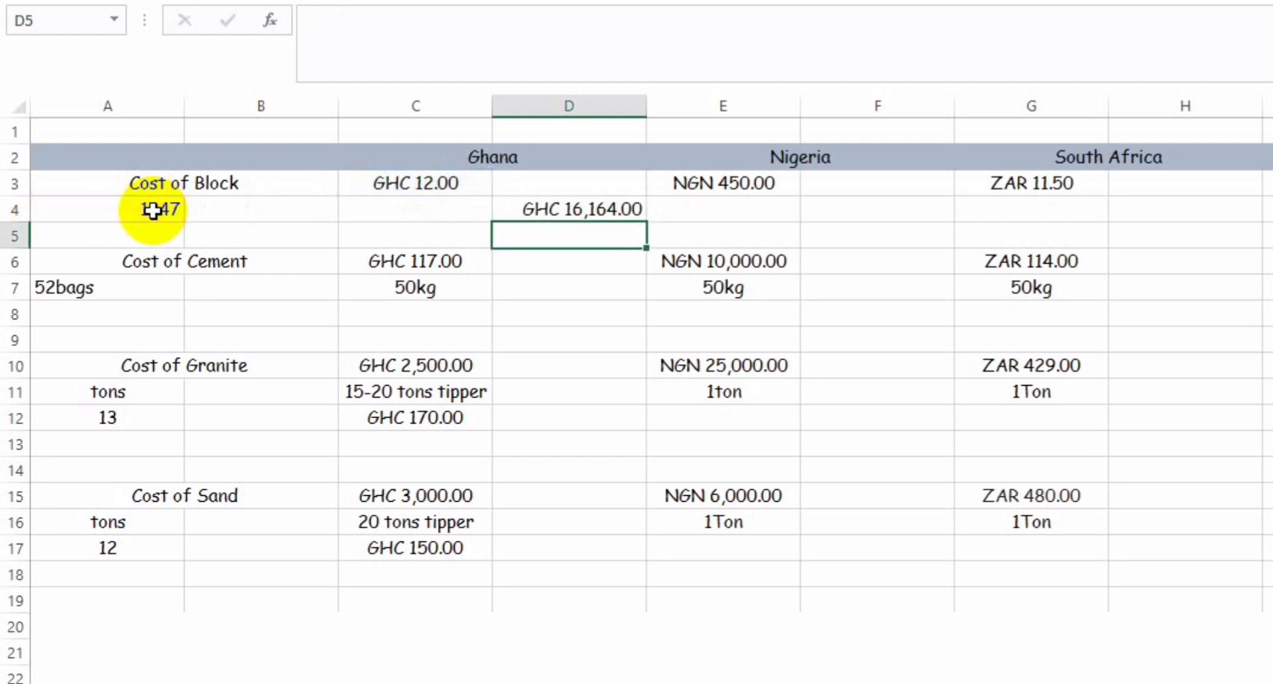
Step: Remove the word bags from the cement quantity in A7, leaving the plain number 52
{"action": "key", "text": "Down"}
{"action": "key", "text": "Down"}
{"action": "key", "text": "Up"}
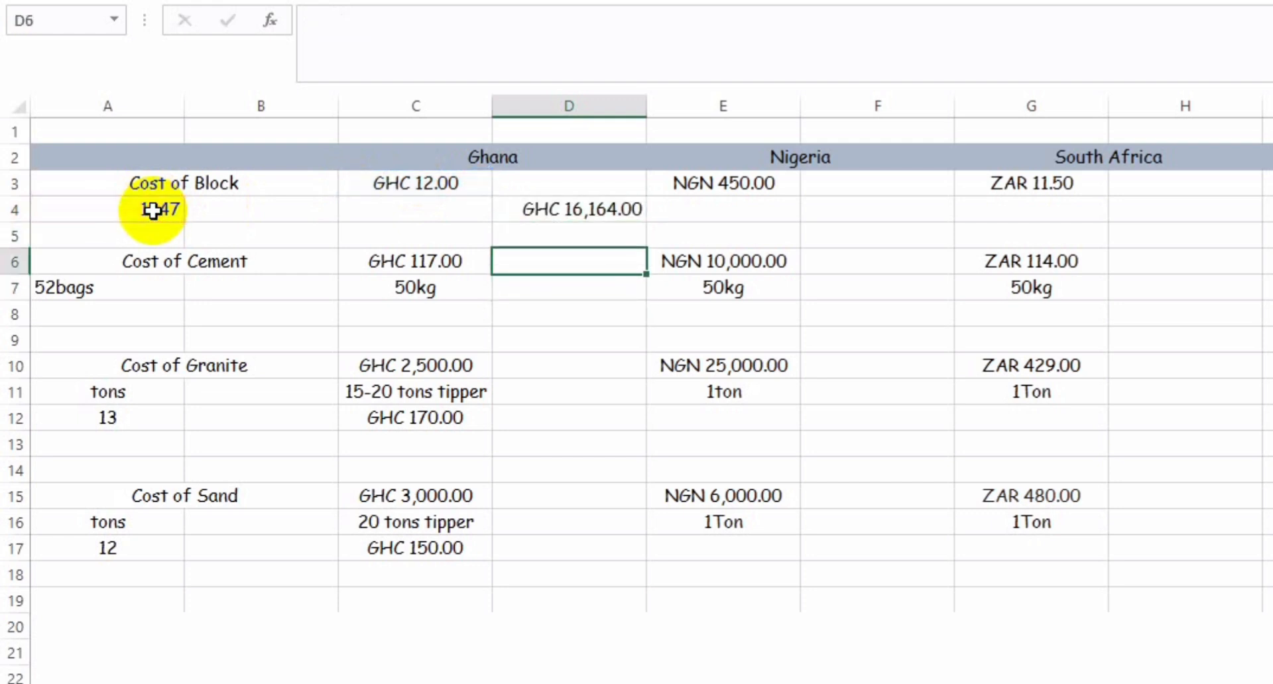
{"action": "key", "text": "Down"}
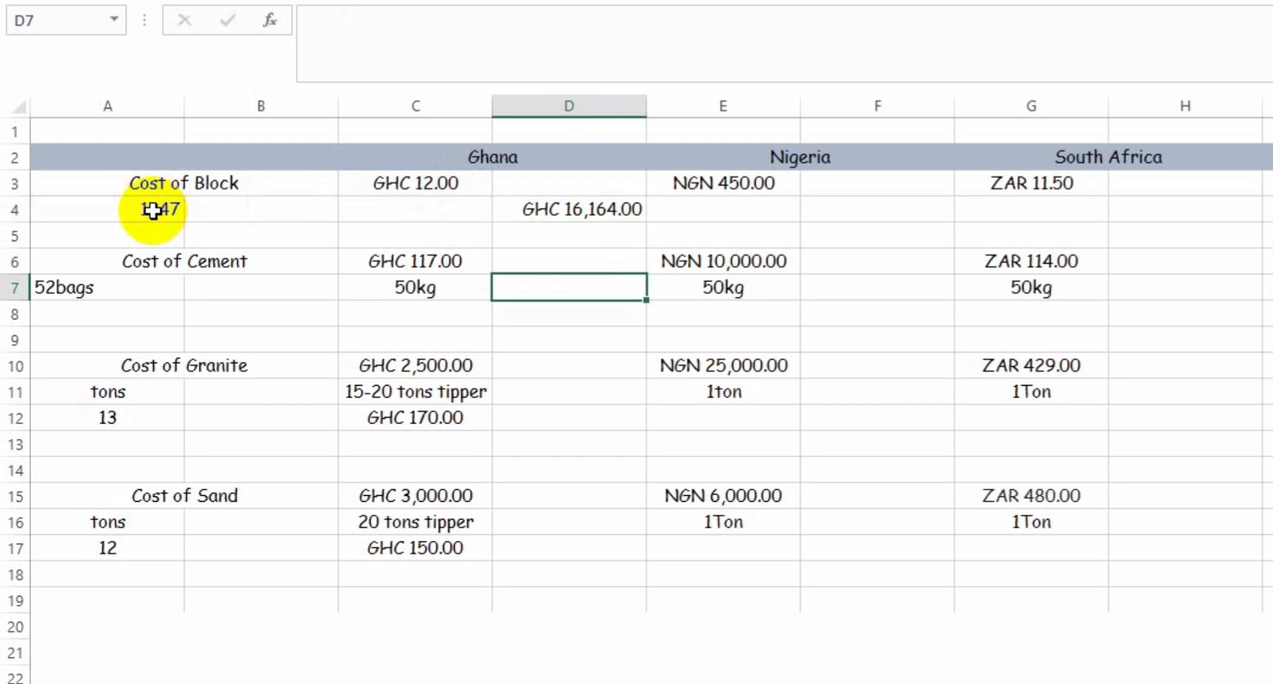
{"action": "left_click", "coordinate": [89, 286]}
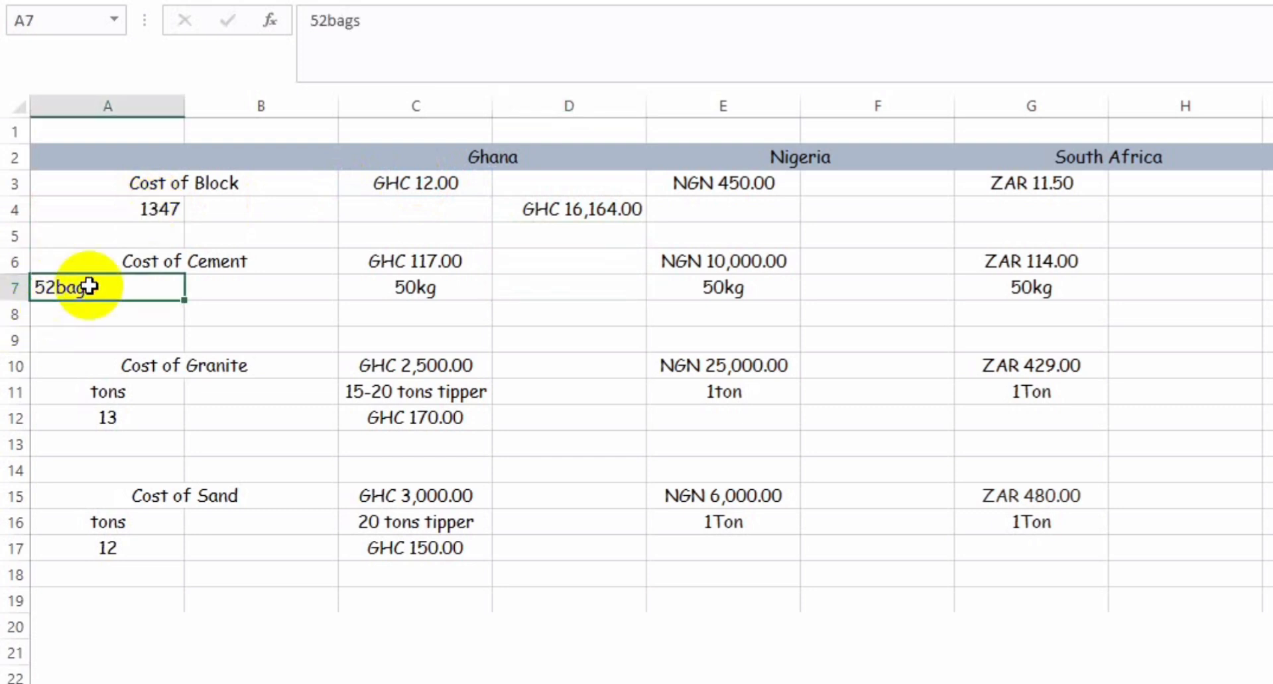
{"action": "double_click", "coordinate": [89, 287]}
{"action": "key", "text": "BackSpace"}
{"action": "key", "text": "BackSpace"}
{"action": "key", "text": "BackSpace"}
{"action": "key", "text": "BackSpace"}
{"action": "key", "text": "Return"}
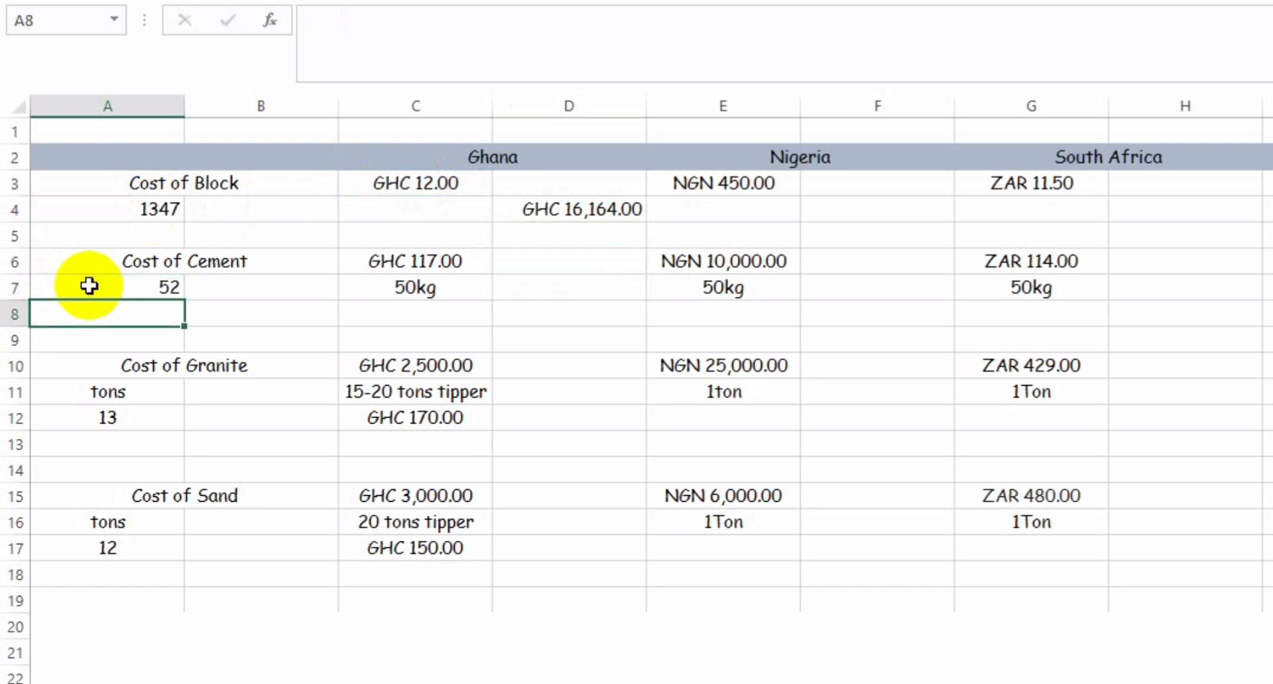
Step: Examine Ghana's block unit cost in C3 and its cement unit cost and bag size in C6 and C7
{"action": "key", "text": "Up"}
{"action": "key", "text": "Right"}
{"action": "key", "text": "Right"}
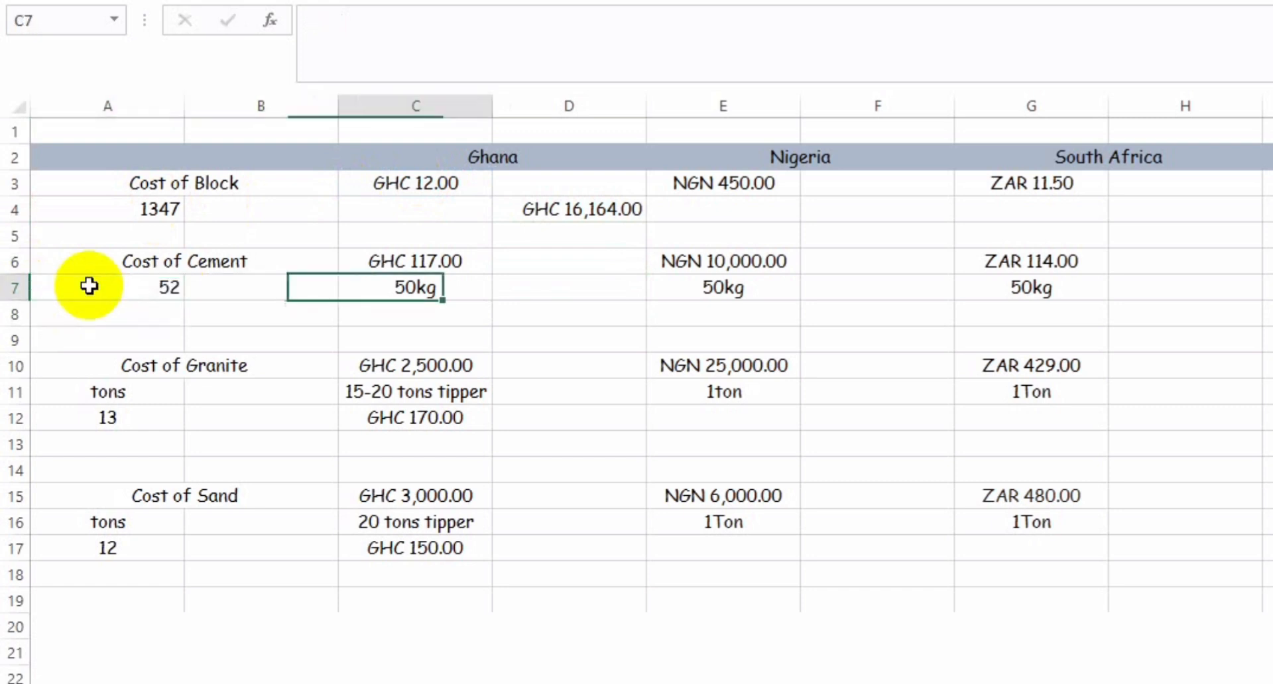
{"action": "key", "text": "Up"}
{"action": "key", "text": "Up"}
{"action": "key", "text": "Up"}
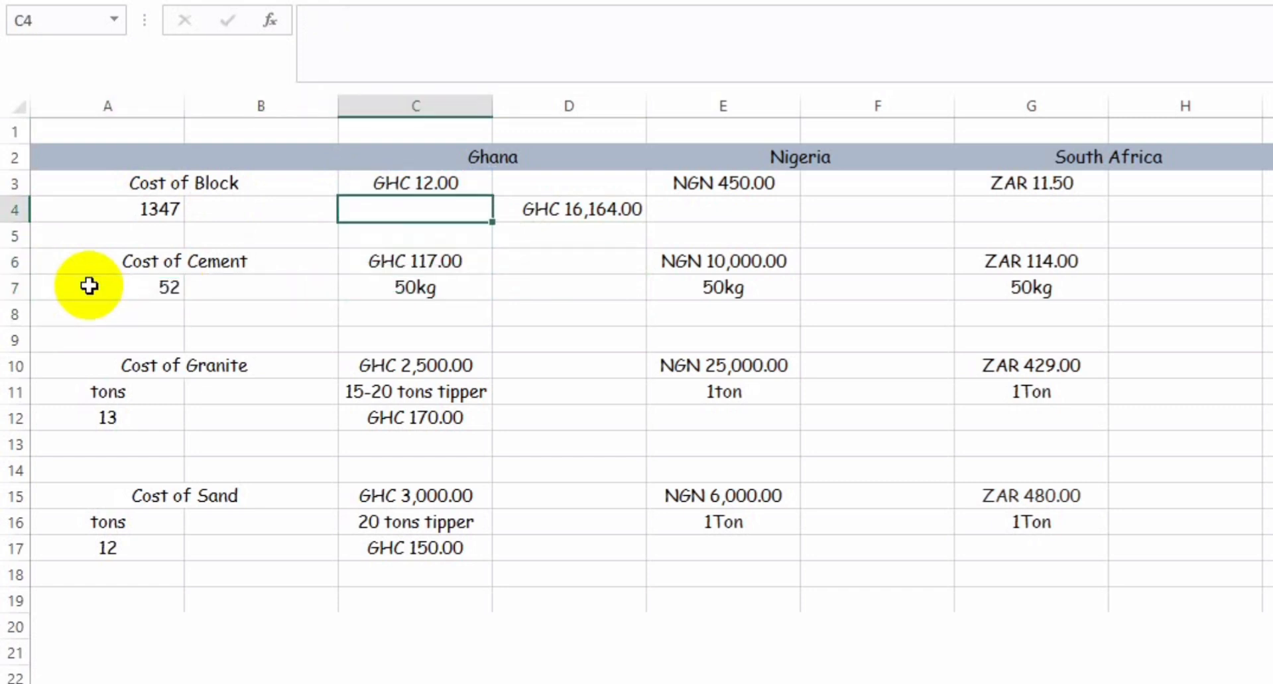
{"action": "key", "text": "Up"}
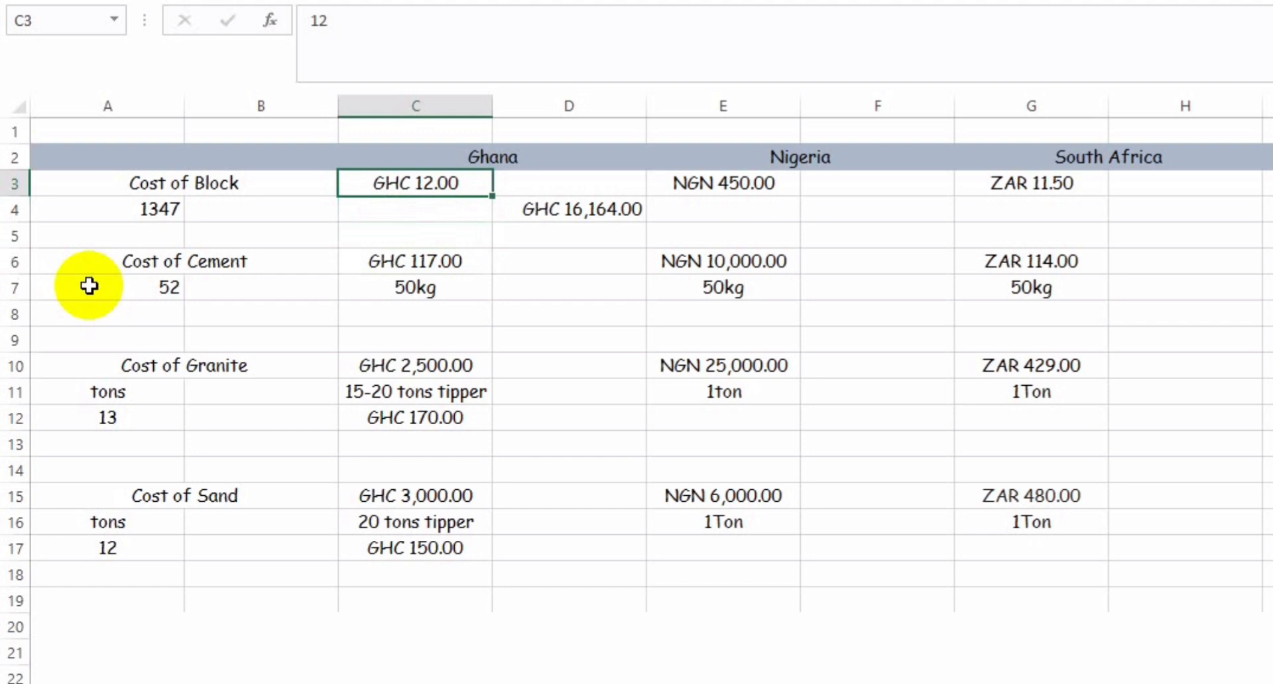
{"action": "key", "text": "Down"}
{"action": "key", "text": "Down"}
{"action": "key", "text": "Down"}
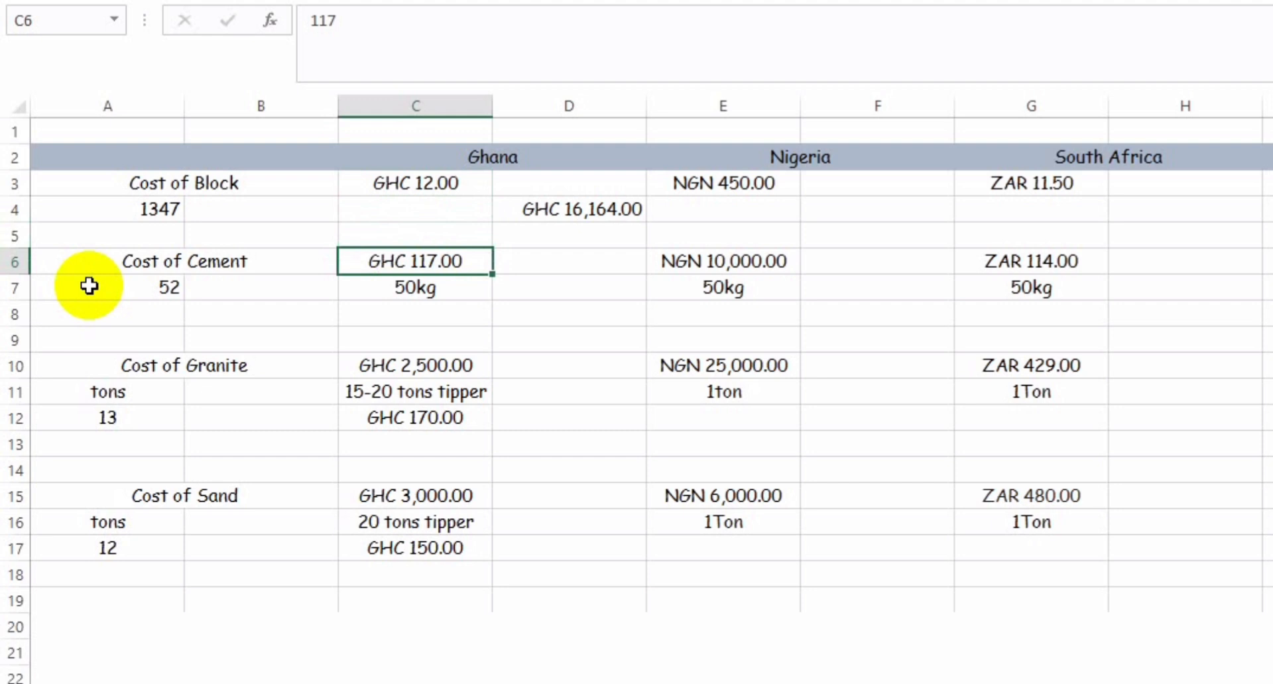
{"action": "key", "text": "Down"}
{"action": "key", "text": "Up"}
{"action": "key", "text": "Down"}
{"action": "key", "text": "Up"}
{"action": "key", "text": "Down"}
Step: Calculate Ghana's total cement cost in D7 with the formula =52*C6
{"action": "key", "text": "Right"}
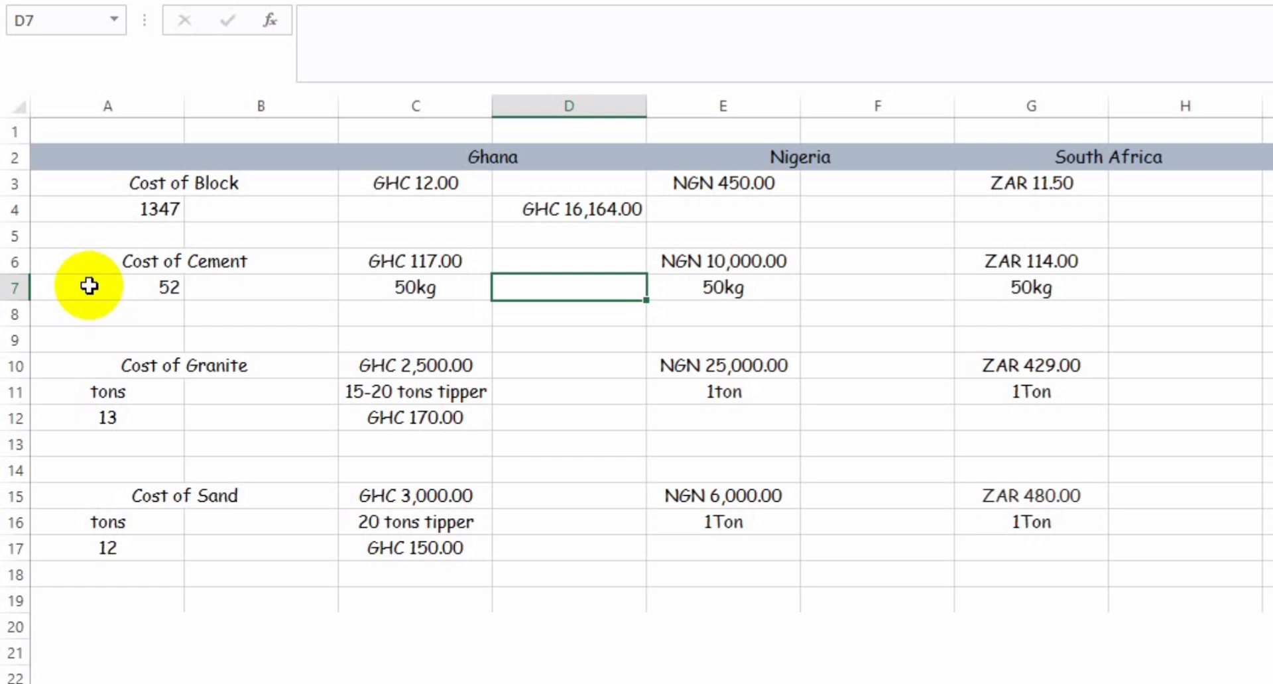
{"action": "type", "text": "="}
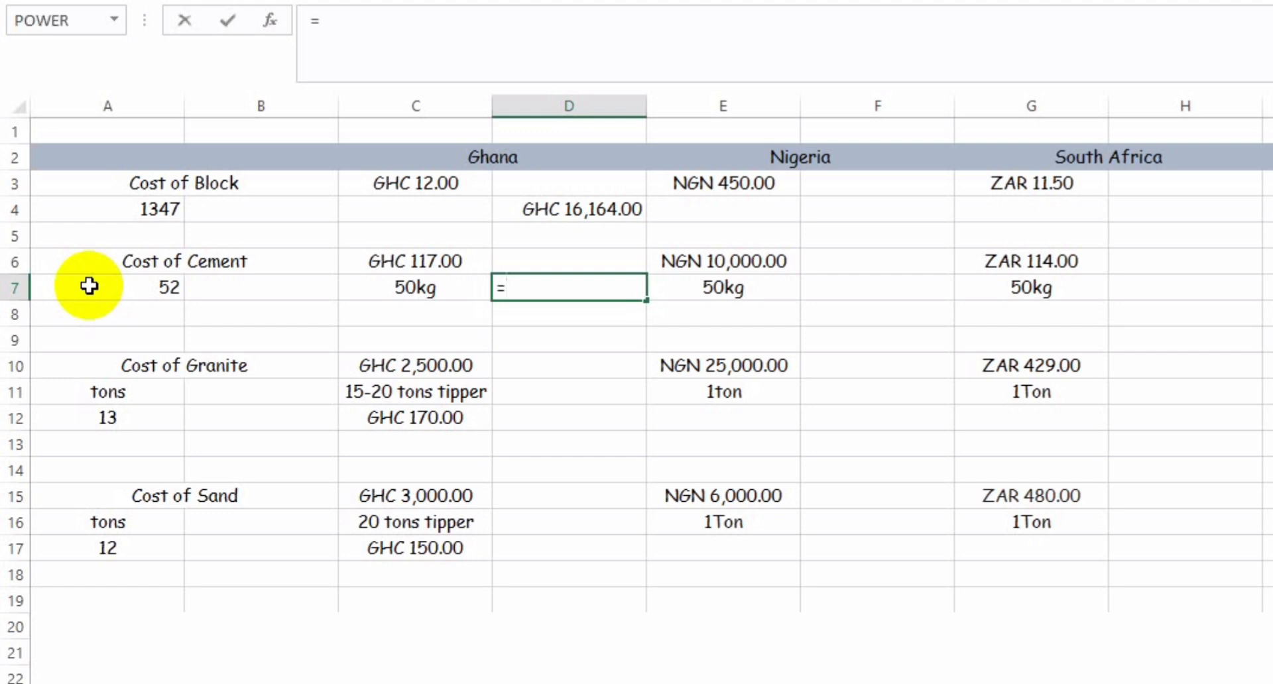
{"action": "type", "text": "52*"}
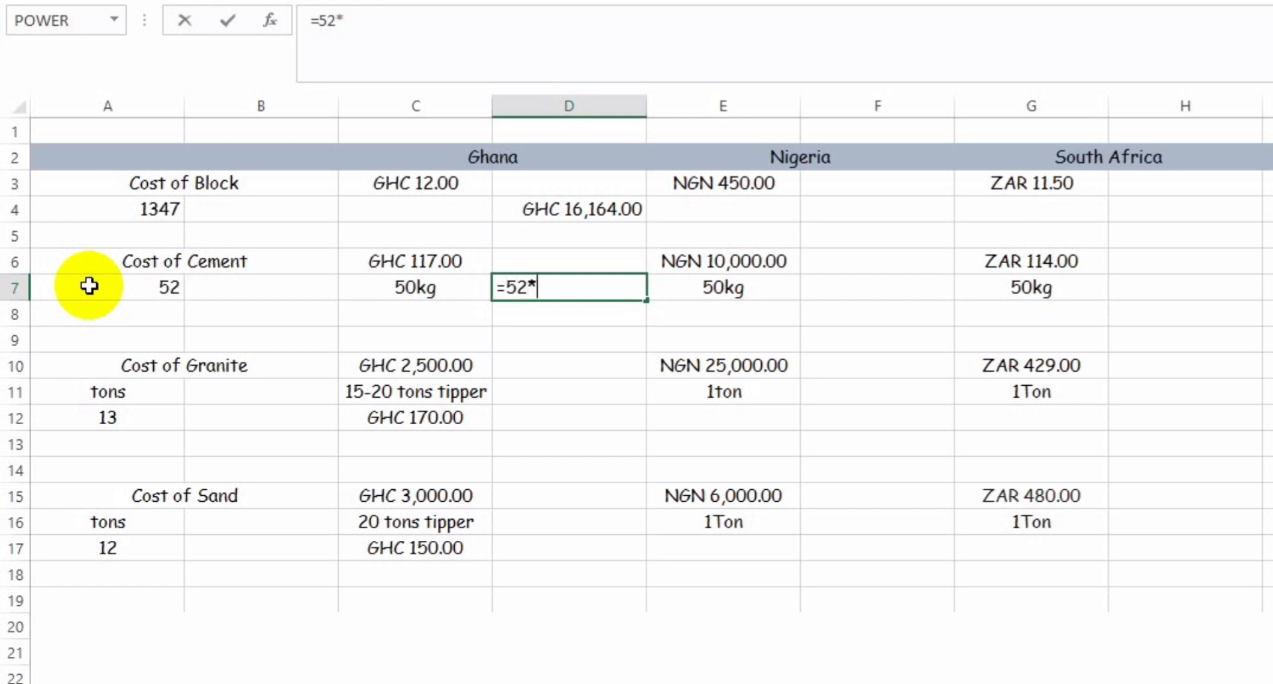
{"action": "left_click", "coordinate": [407, 262]}
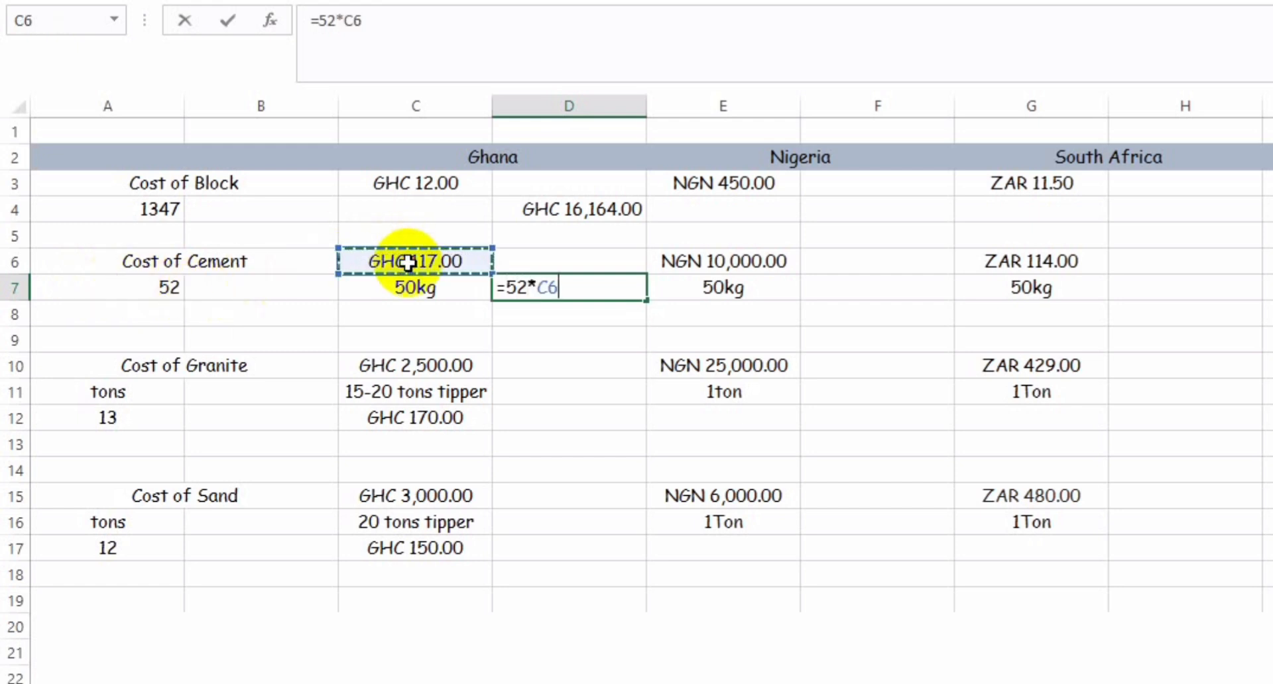
{"action": "key", "text": "Return"}
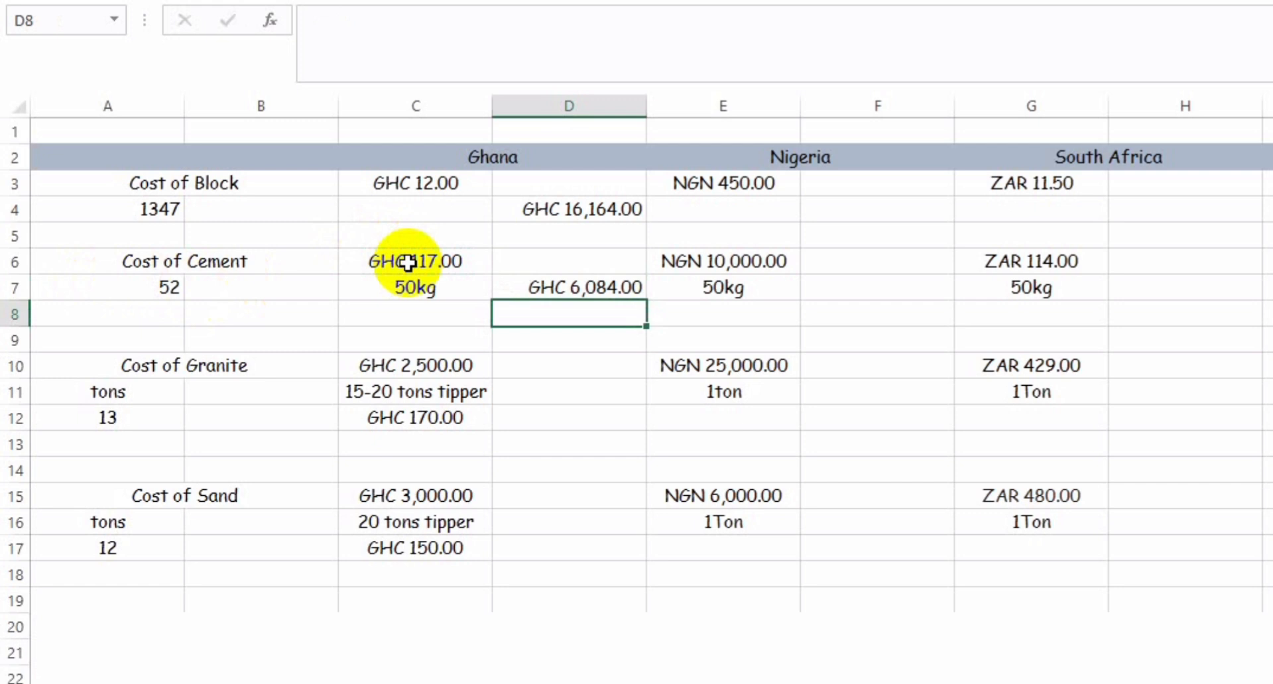
Step: Calculate Ghana's total granite cost in D11 with the formula =A12*C12
{"action": "key", "text": "Down"}
{"action": "key", "text": "Down"}
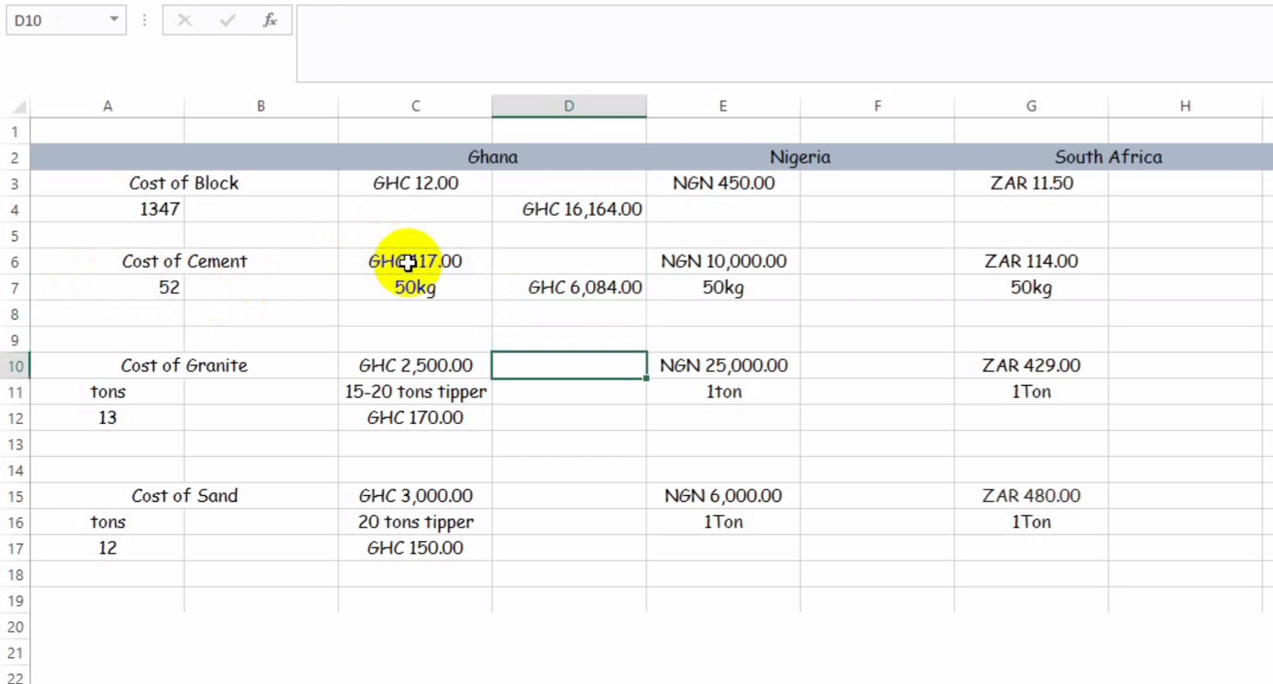
{"action": "key", "text": "Down"}
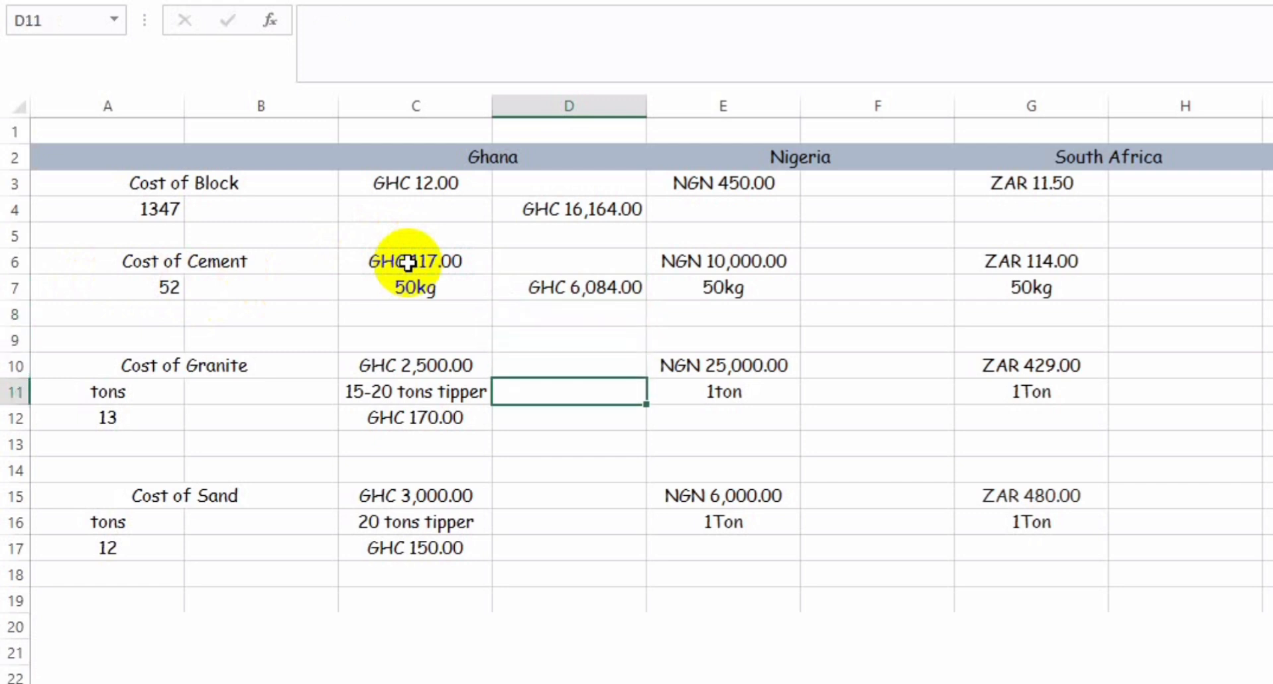
{"action": "type", "text": "="}
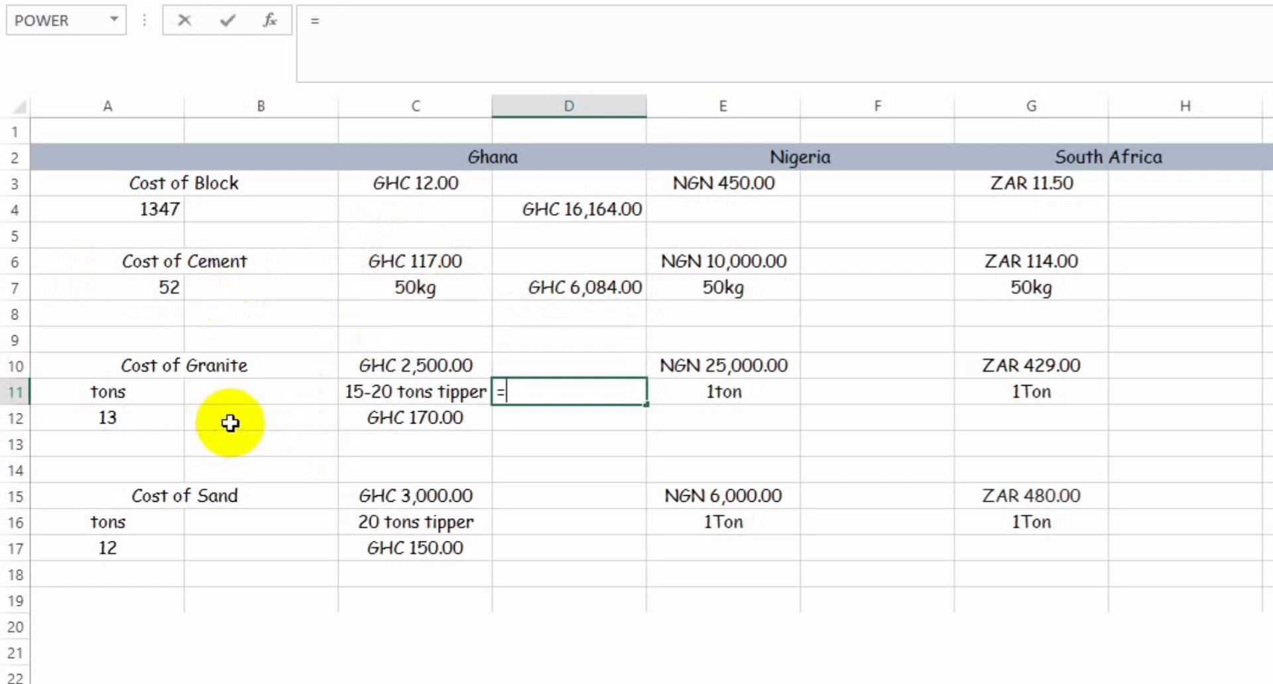
{"action": "left_click", "coordinate": [135, 421]}
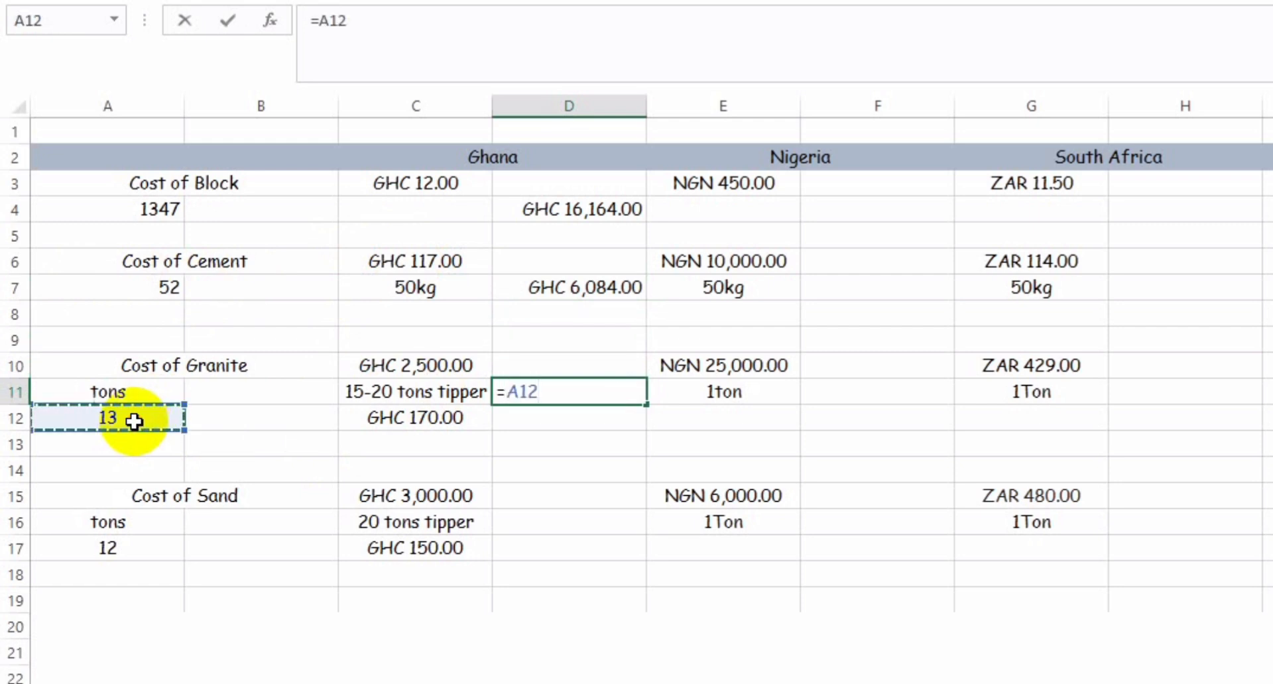
{"action": "type", "text": "*"}
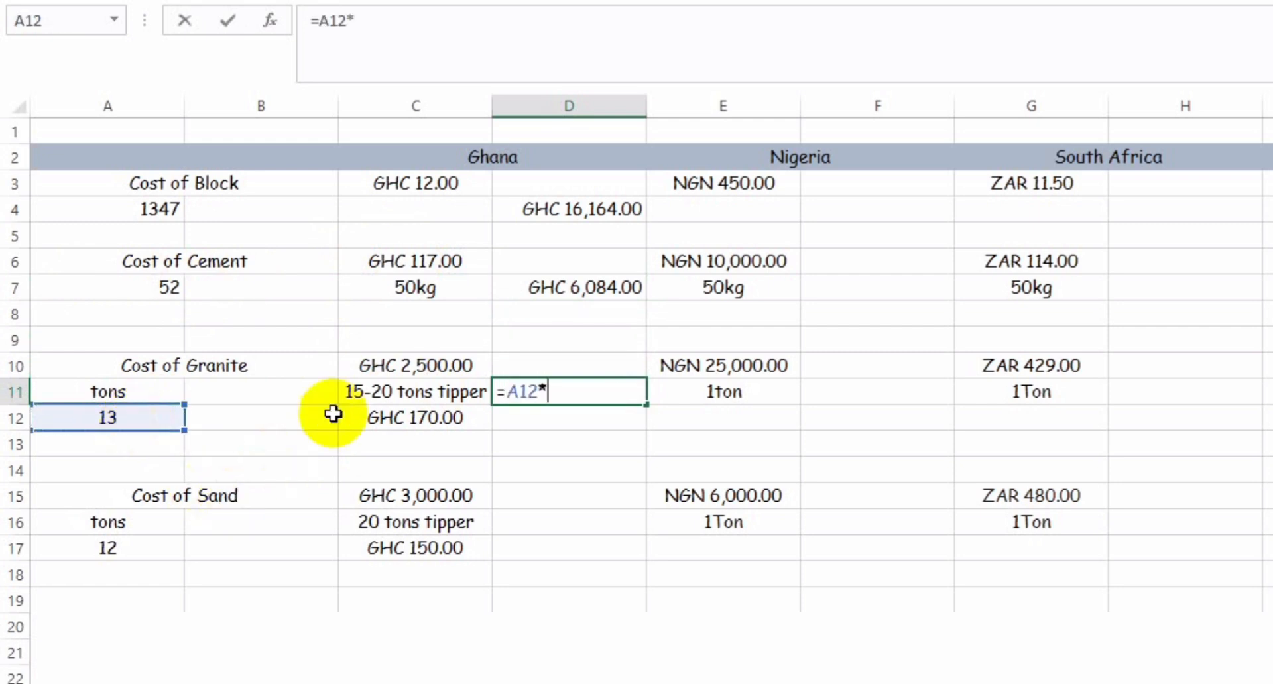
{"action": "left_click", "coordinate": [396, 415]}
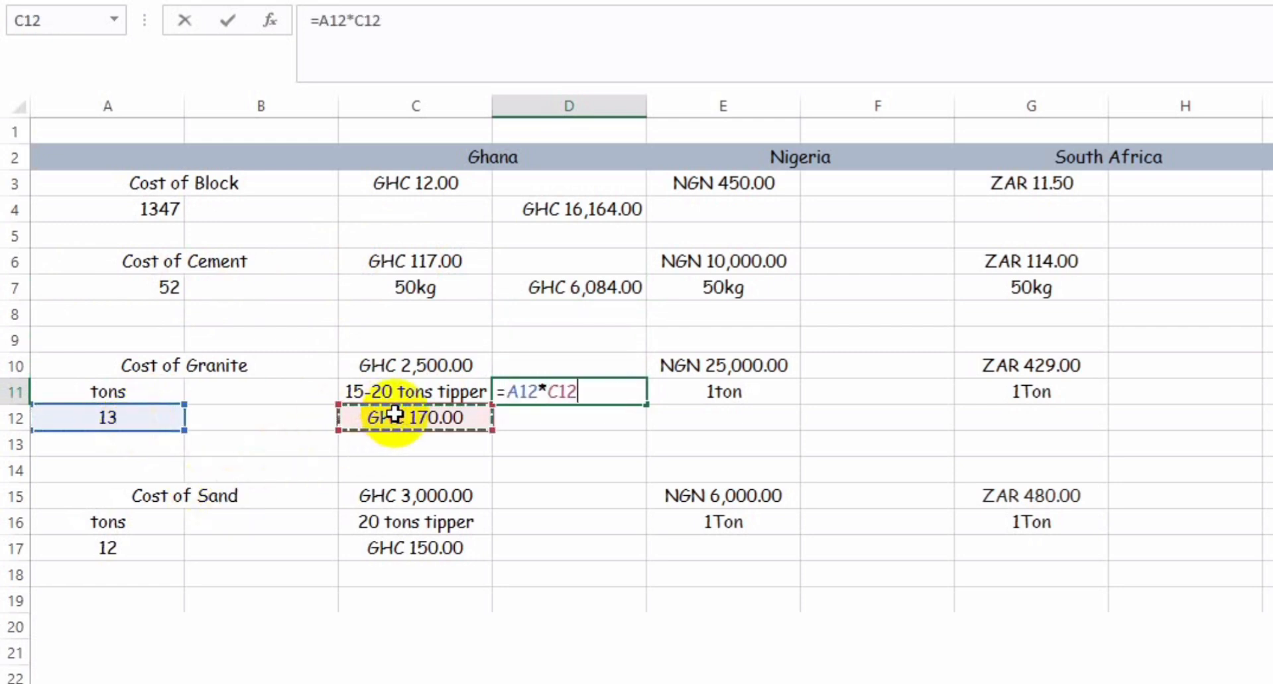
{"action": "key", "text": "Return"}
{"action": "key", "text": "Return"}
{"action": "key", "text": "Return"}
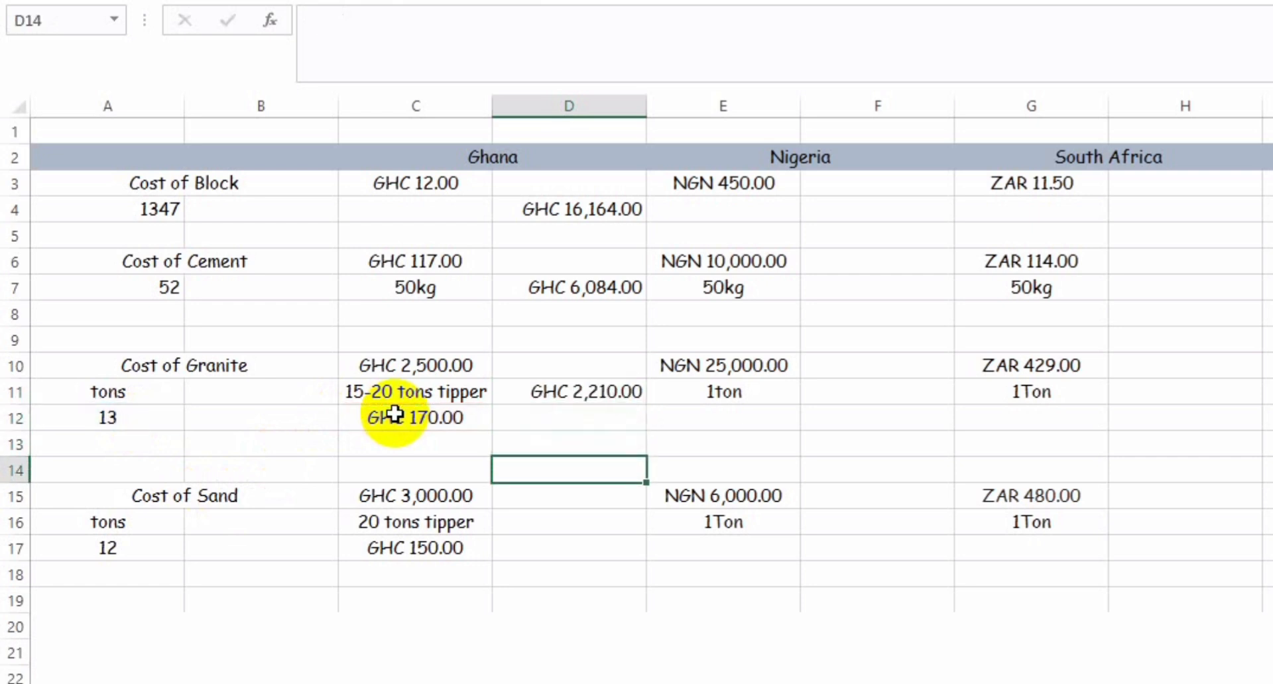
Step: Calculate Ghana's total sand cost in D17 with the formula =A17*C17
{"action": "key", "text": "Return"}
{"action": "key", "text": "Return"}
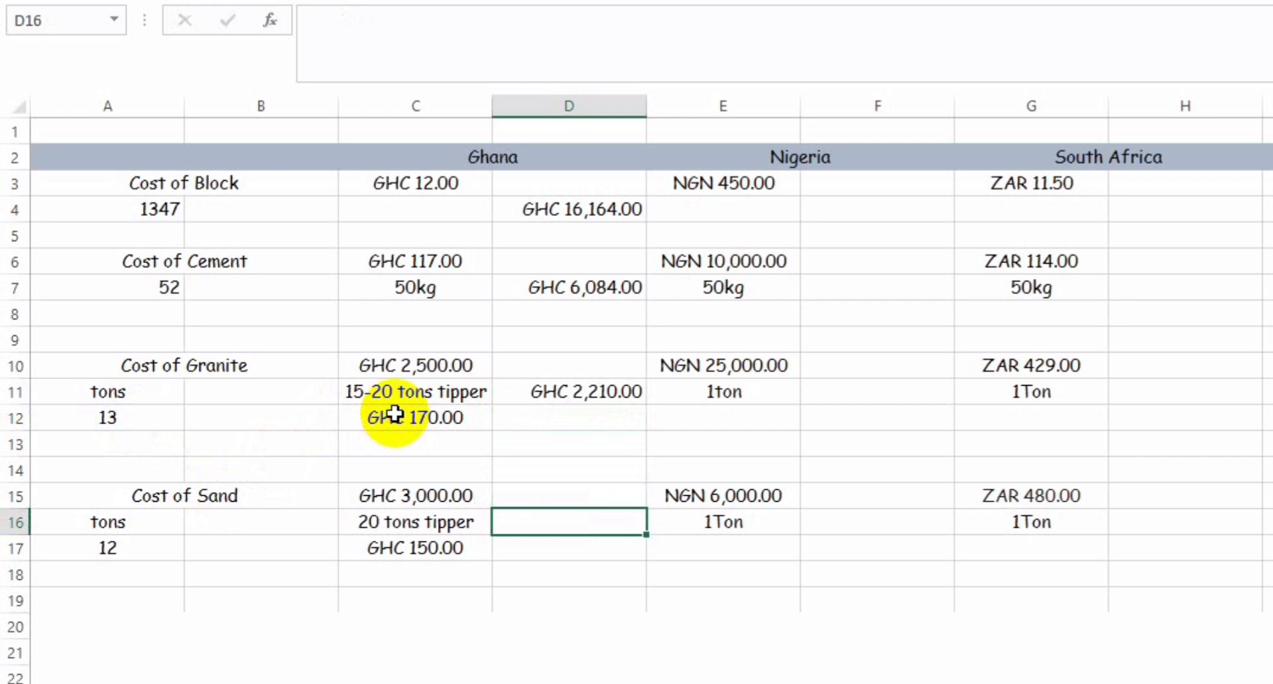
{"action": "key", "text": "Return"}
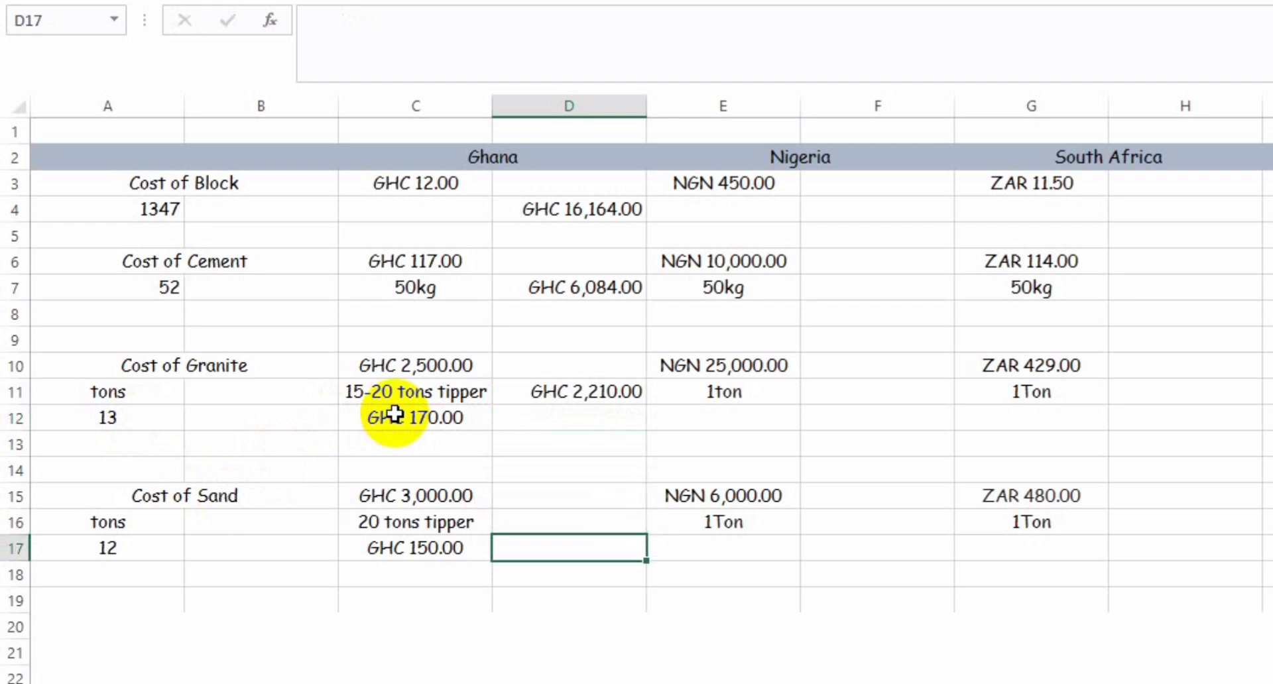
{"action": "key", "text": "Up"}
{"action": "key", "text": "Return"}
{"action": "type", "text": "="}
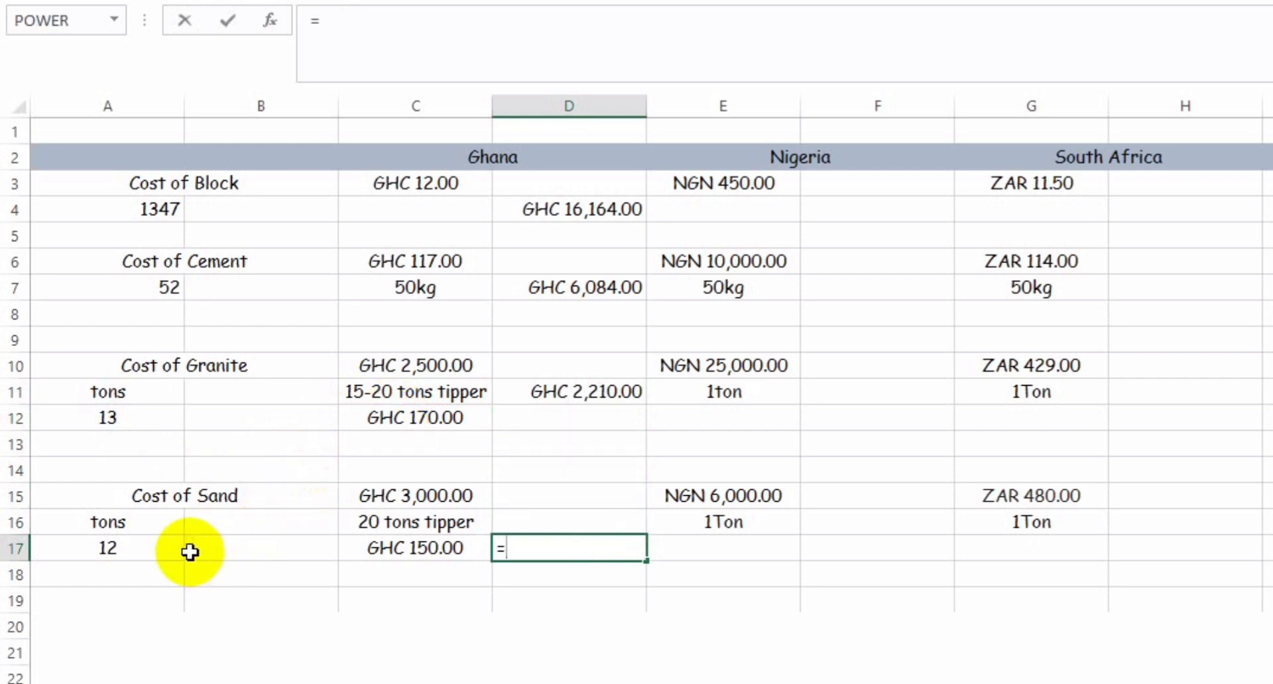
{"action": "left_click", "coordinate": [140, 558]}
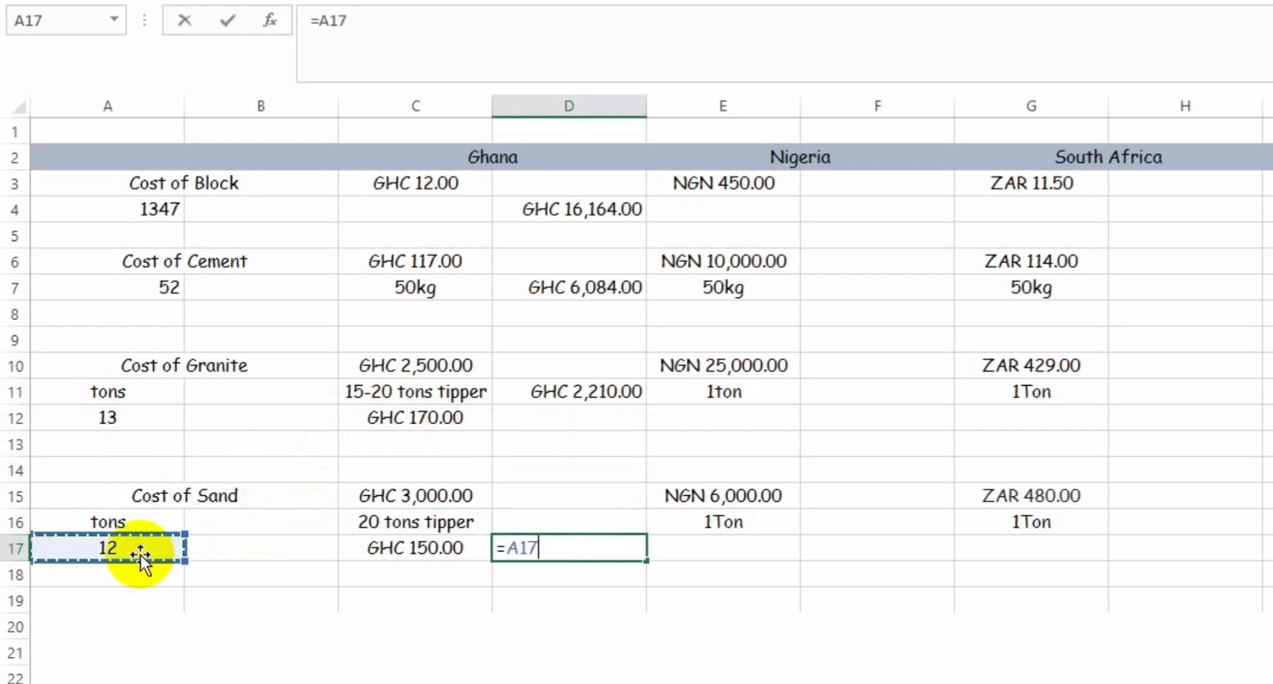
{"action": "type", "text": "*"}
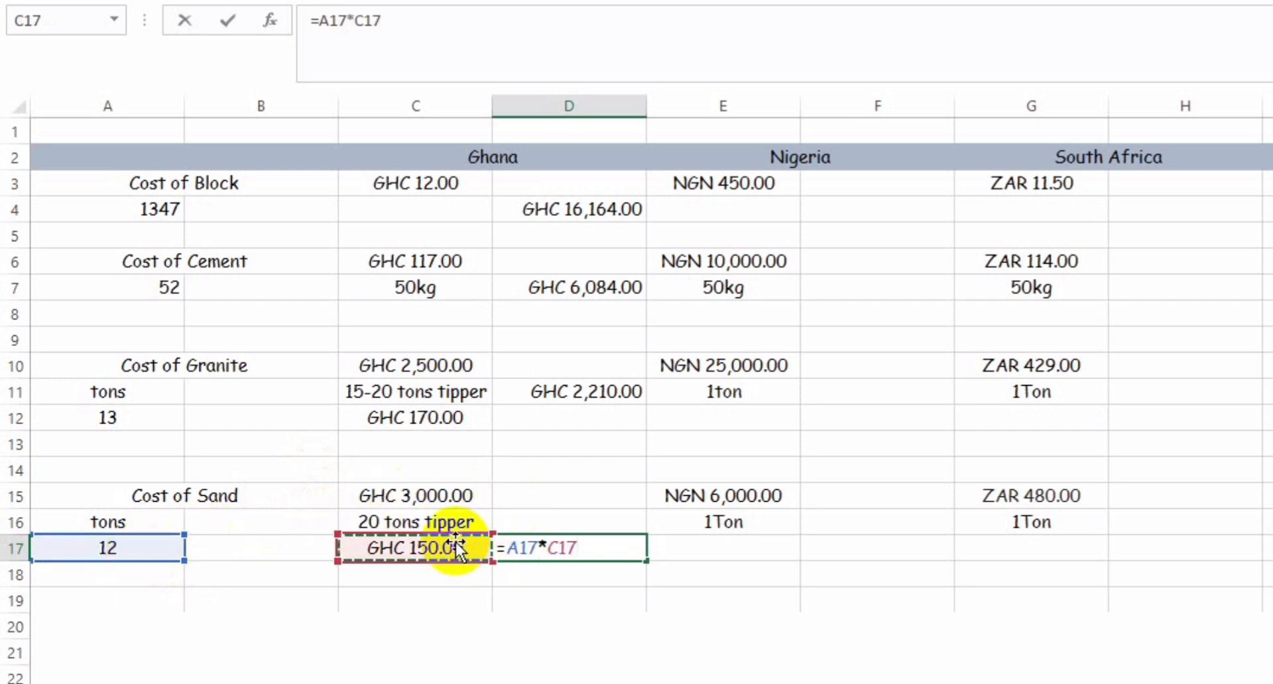
{"action": "key", "text": "Return"}
Step: Copy Ghana's block cost formula from D4 into F4 under Nigeria
{"action": "key", "text": "Up"}
{"action": "key", "text": "Up"}
{"action": "key", "text": "Up"}
{"action": "key", "text": "Up"}
{"action": "key", "text": "Up"}
{"action": "key", "text": "Up"}
{"action": "key", "text": "Up"}
{"action": "key", "text": "Up"}
{"action": "key", "text": "Up"}
{"action": "key", "text": "Up"}
{"action": "key", "text": "Up"}
{"action": "key", "text": "Up"}
{"action": "key", "text": "Up"}
{"action": "key", "text": "Up"}
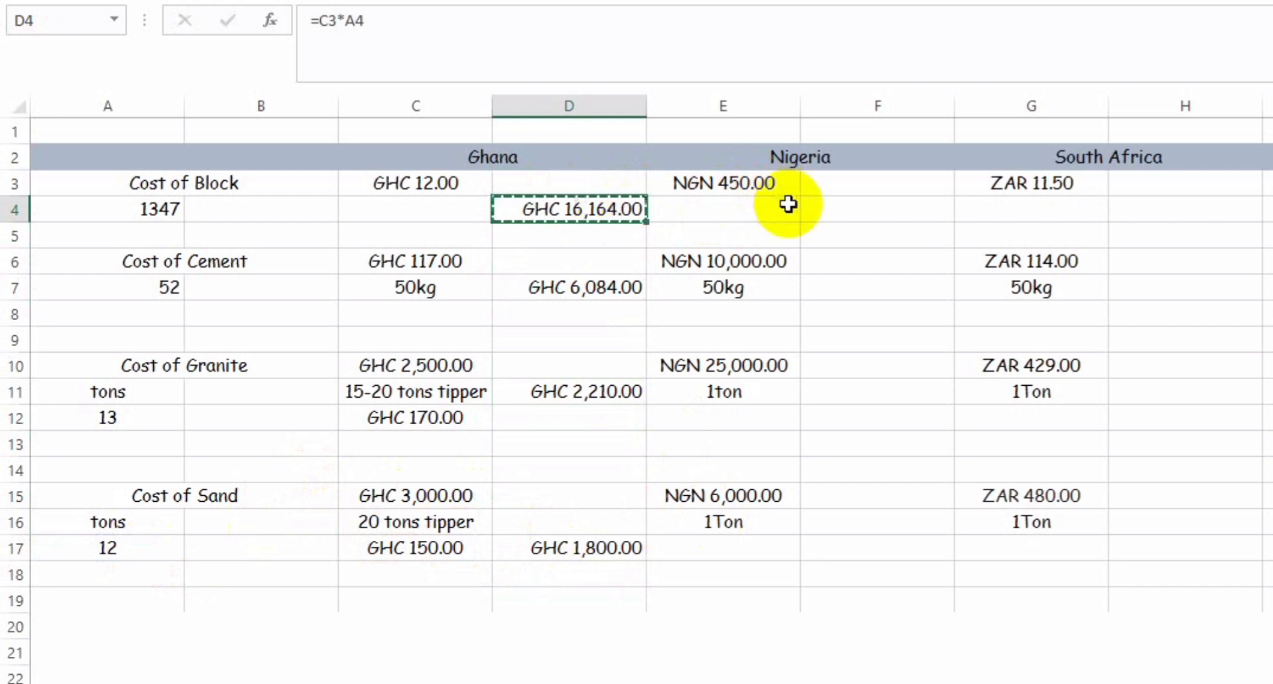
{"action": "left_click", "coordinate": [841, 214]}
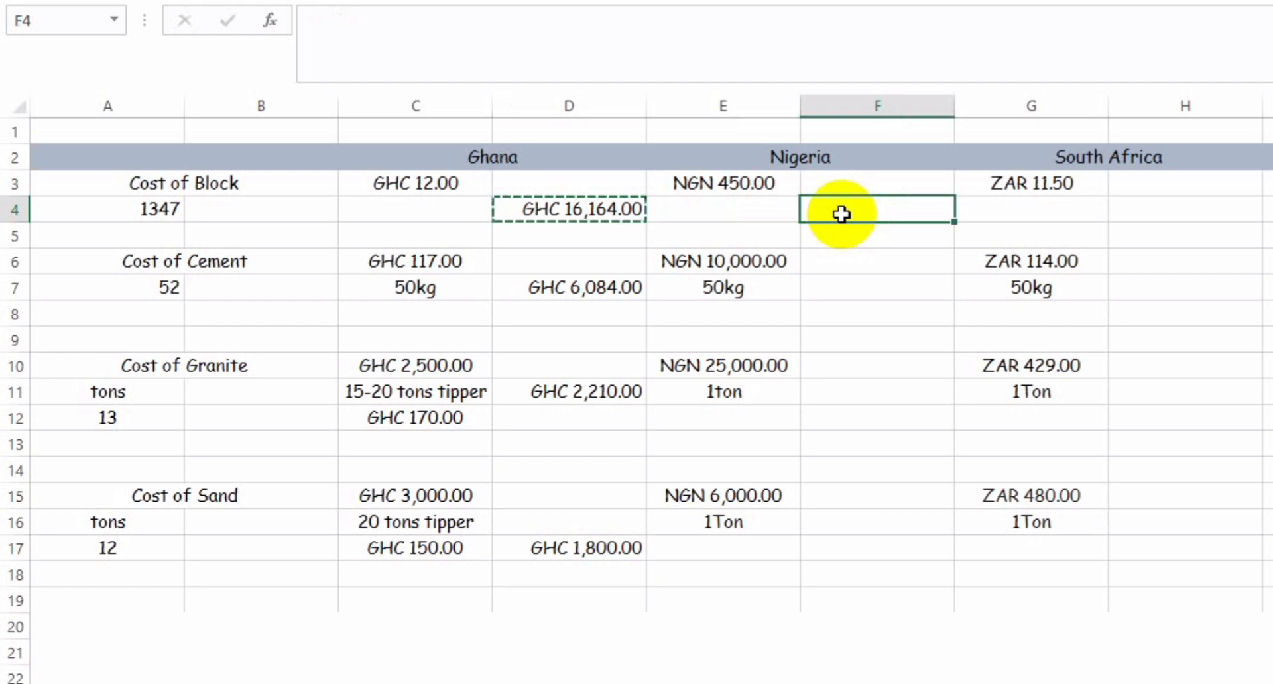
{"action": "key", "text": "ctrl+v"}
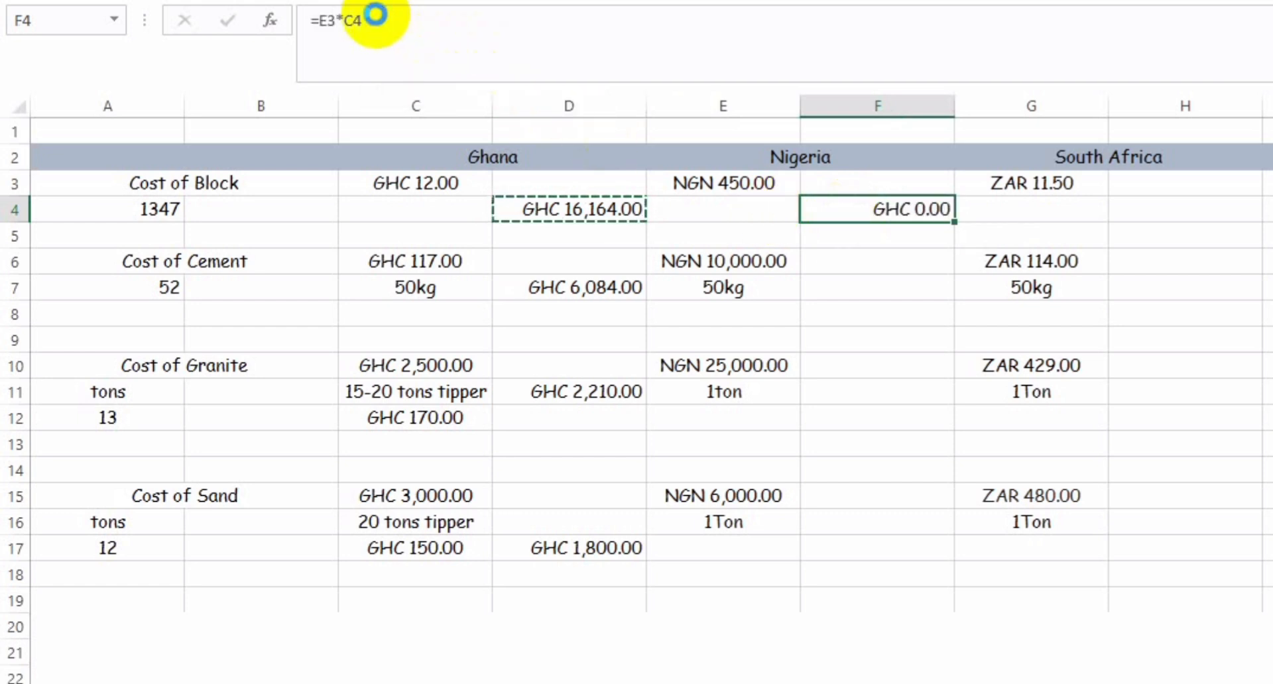
Step: Clear the copied formula from F4 and calculate Nigeria's total block cost there with the formula =A4*E3
{"action": "key", "text": "Delete"}
{"action": "left_click", "coordinate": [759, 211]}
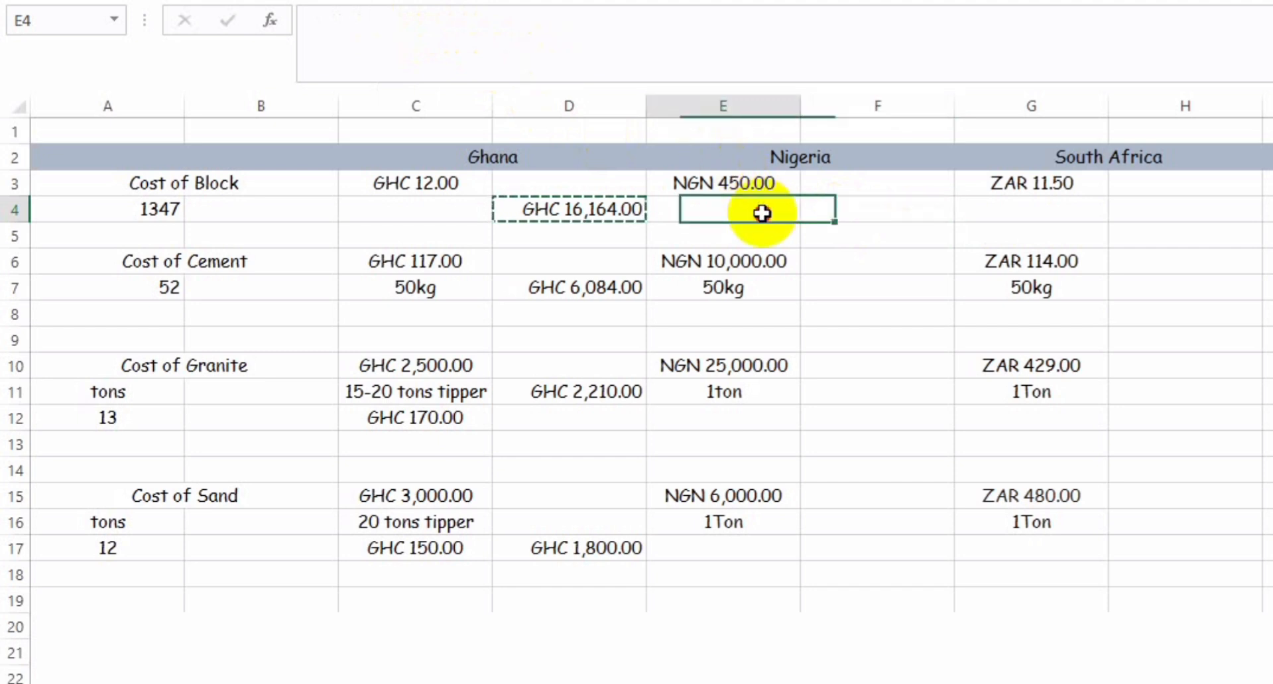
{"action": "left_click", "coordinate": [759, 188]}
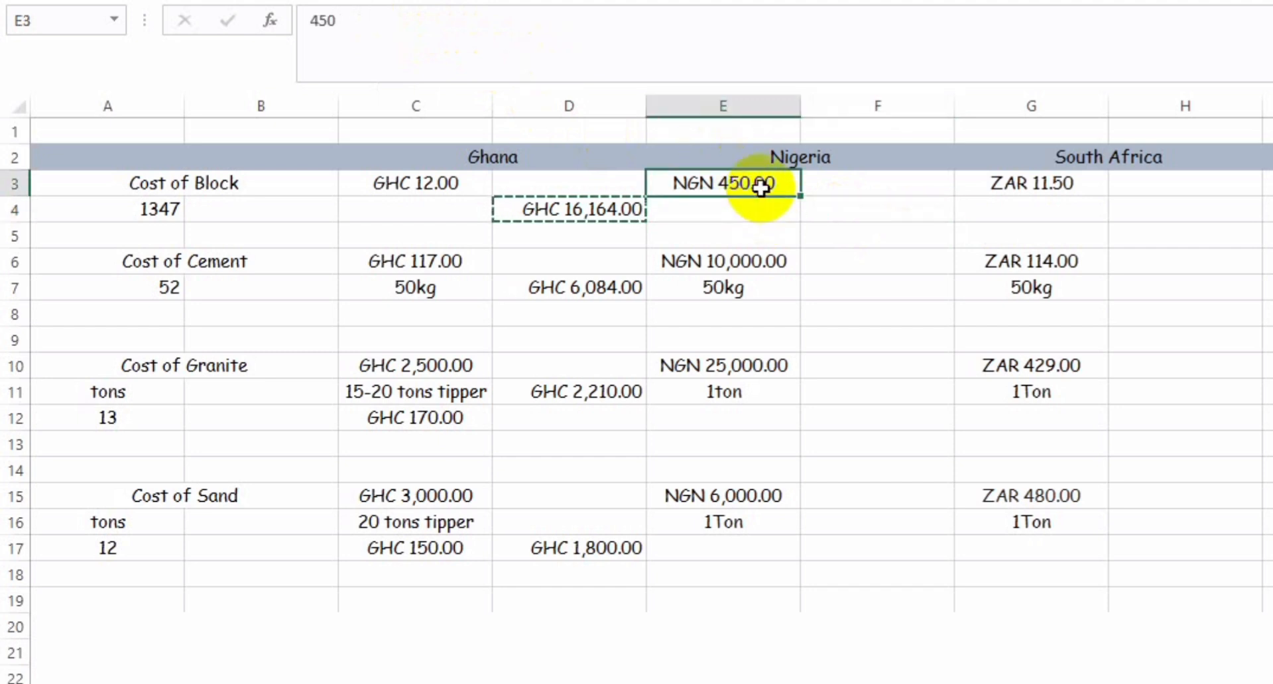
{"action": "left_click", "coordinate": [888, 212]}
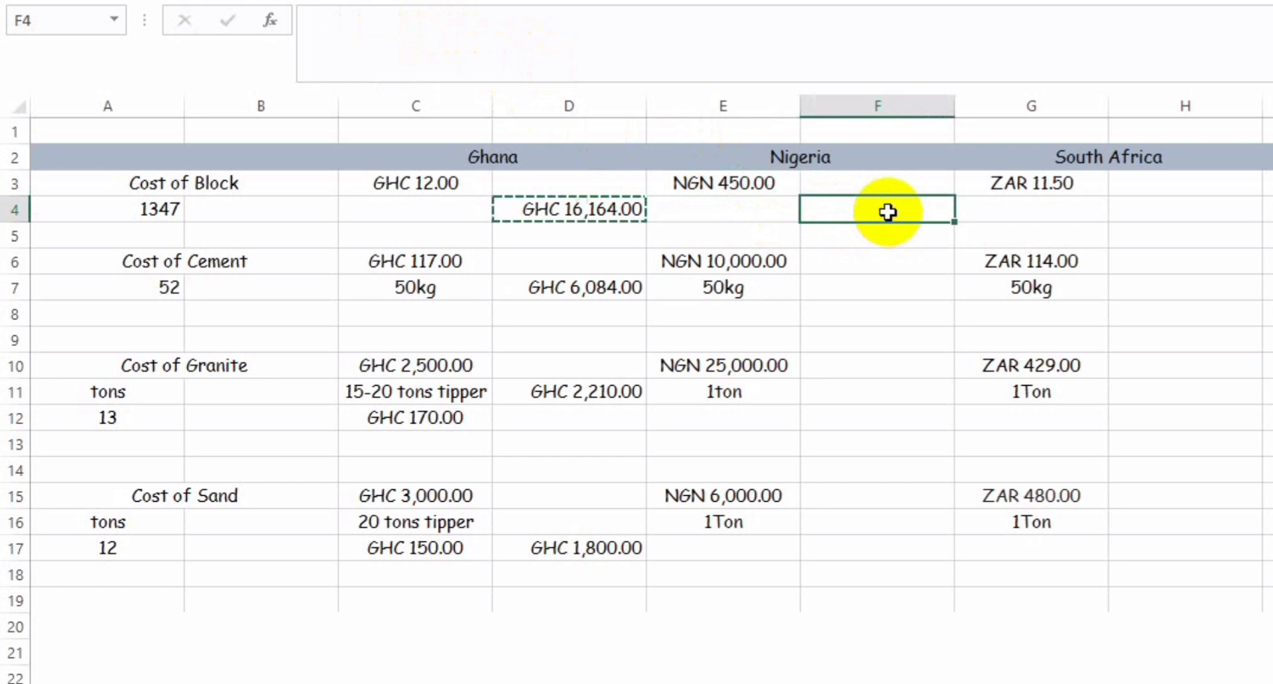
{"action": "type", "text": "="}
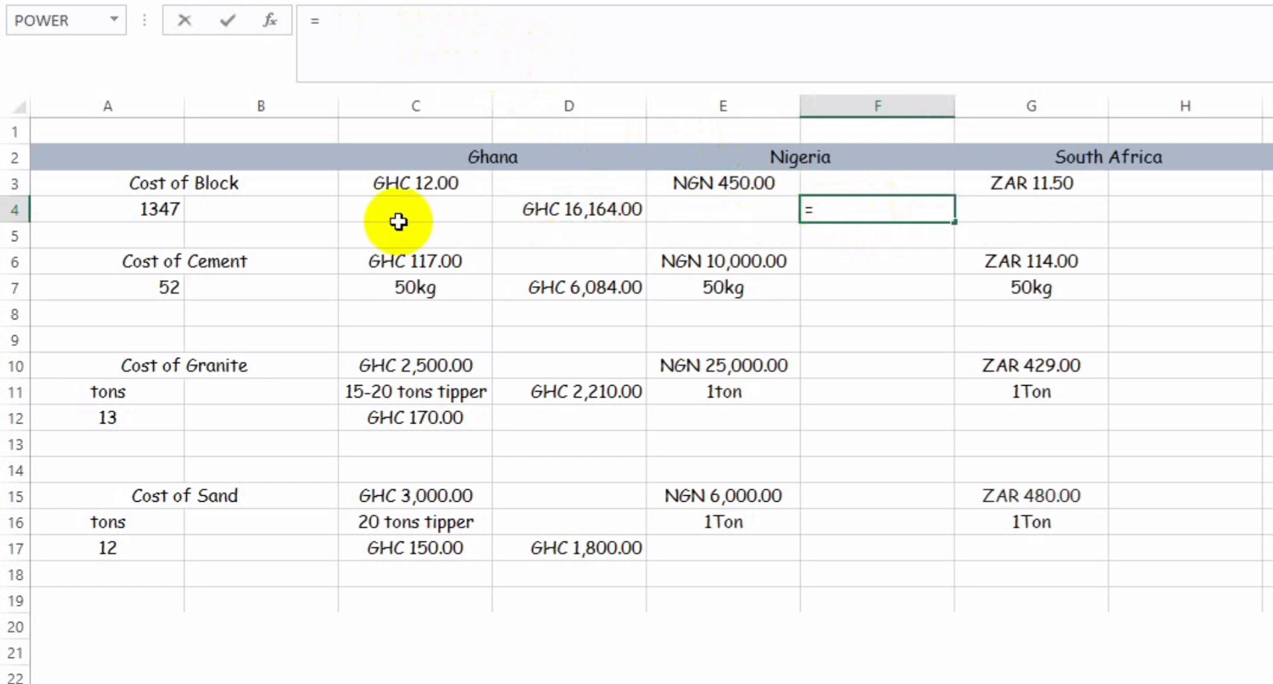
{"action": "left_click", "coordinate": [155, 214]}
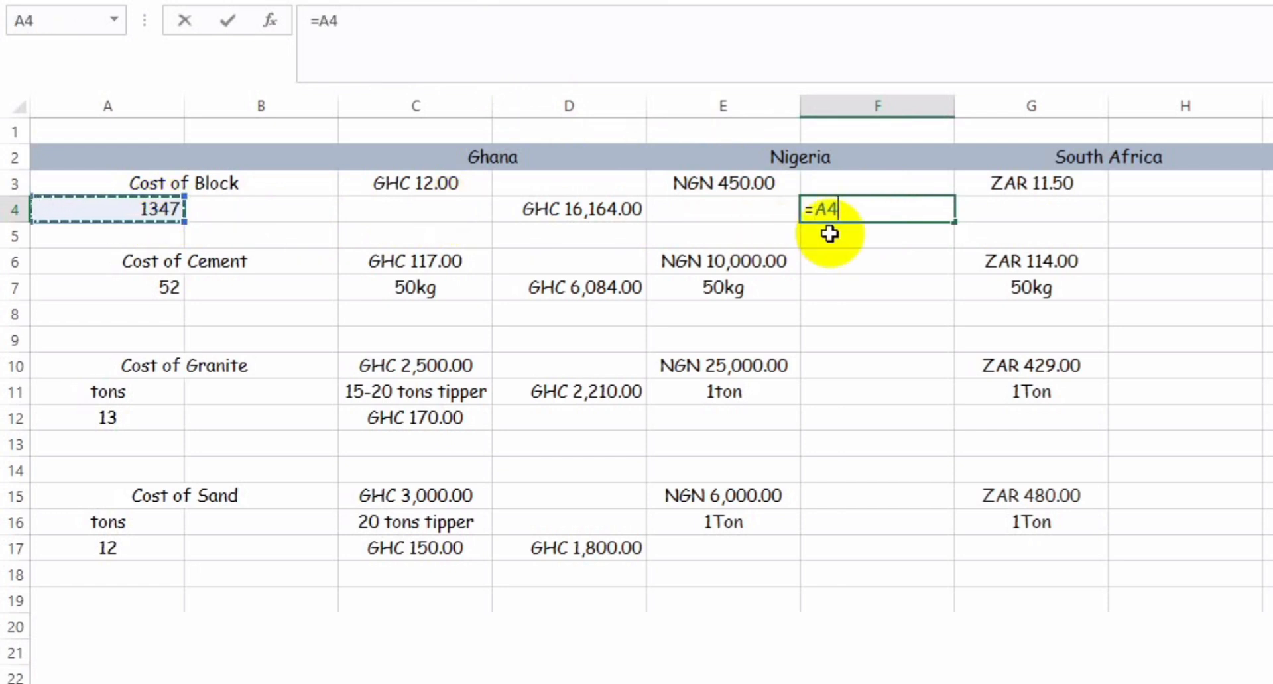
{"action": "type", "text": "*"}
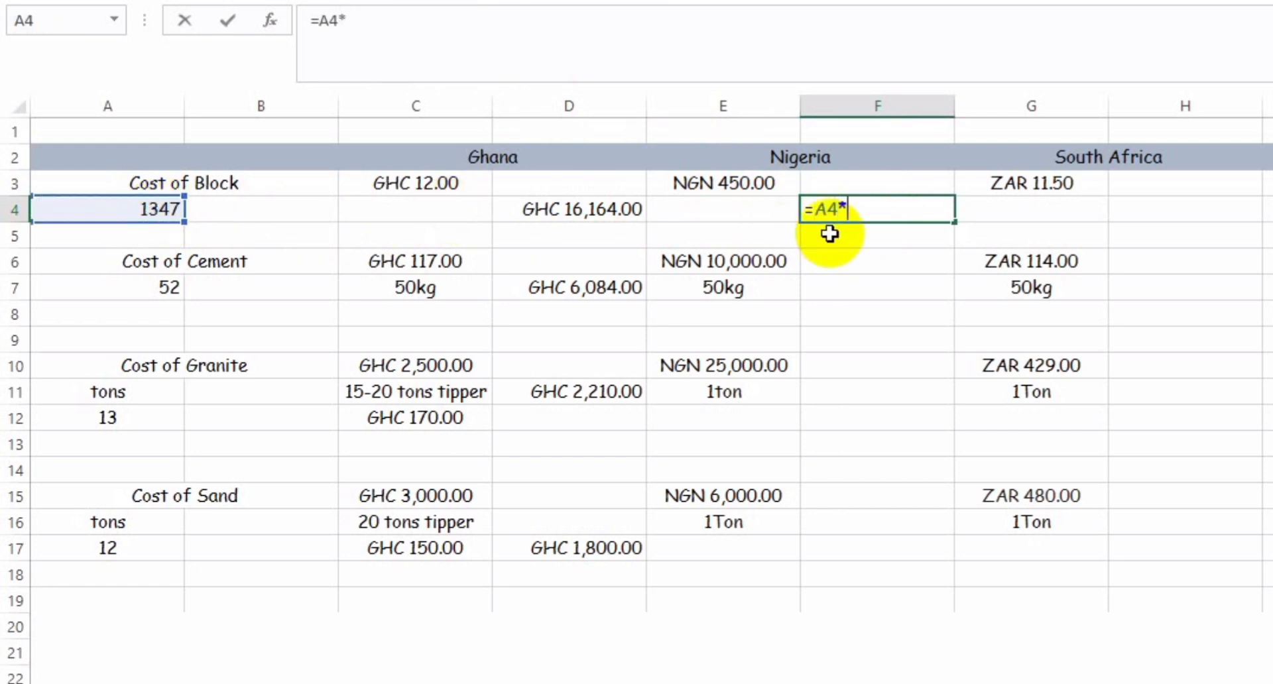
{"action": "left_click", "coordinate": [712, 176]}
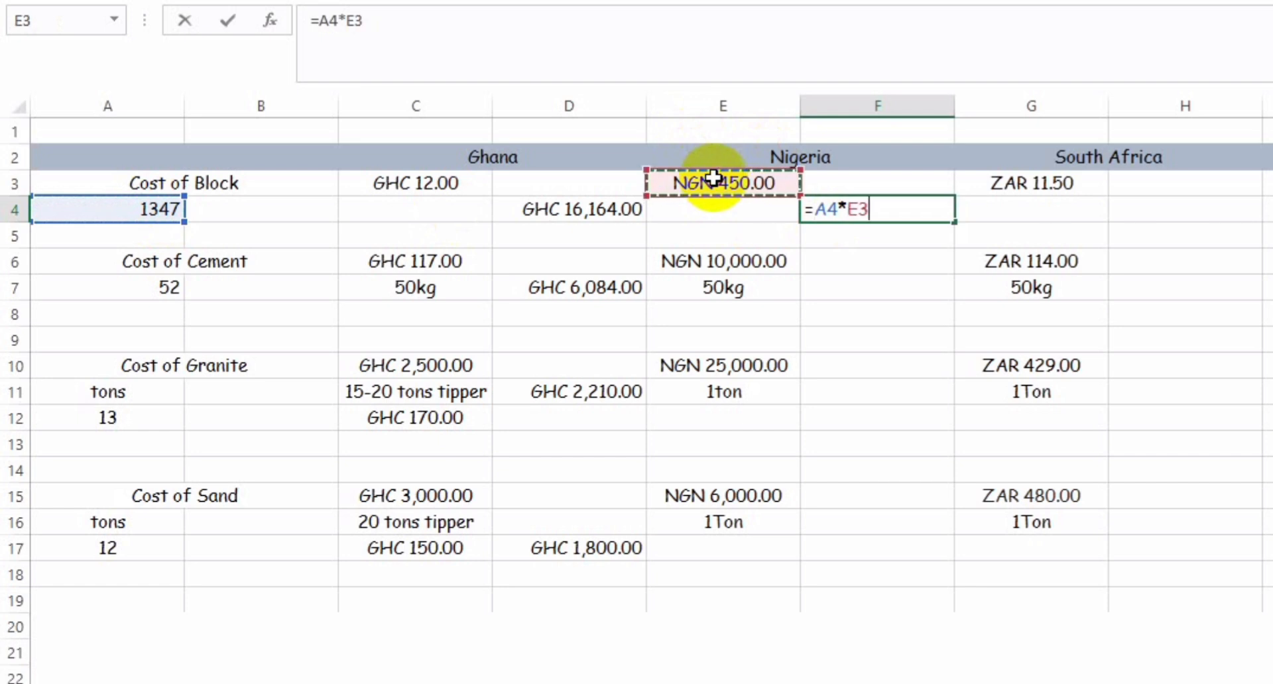
{"action": "key", "text": "Return"}
{"action": "key", "text": "Return"}
{"action": "key", "text": "Return"}
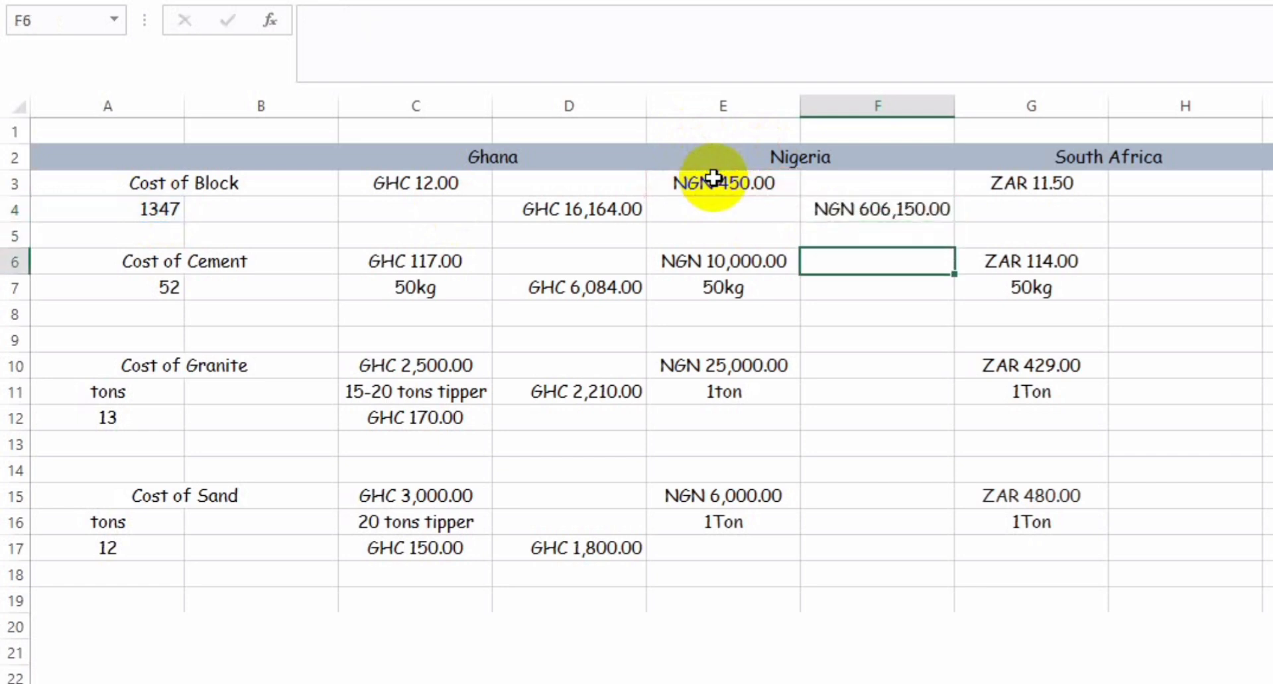
Step: Calculate Nigeria's total cement cost in F7 with the formula =A7*E6
{"action": "key", "text": "Up"}
{"action": "key", "text": "Down"}
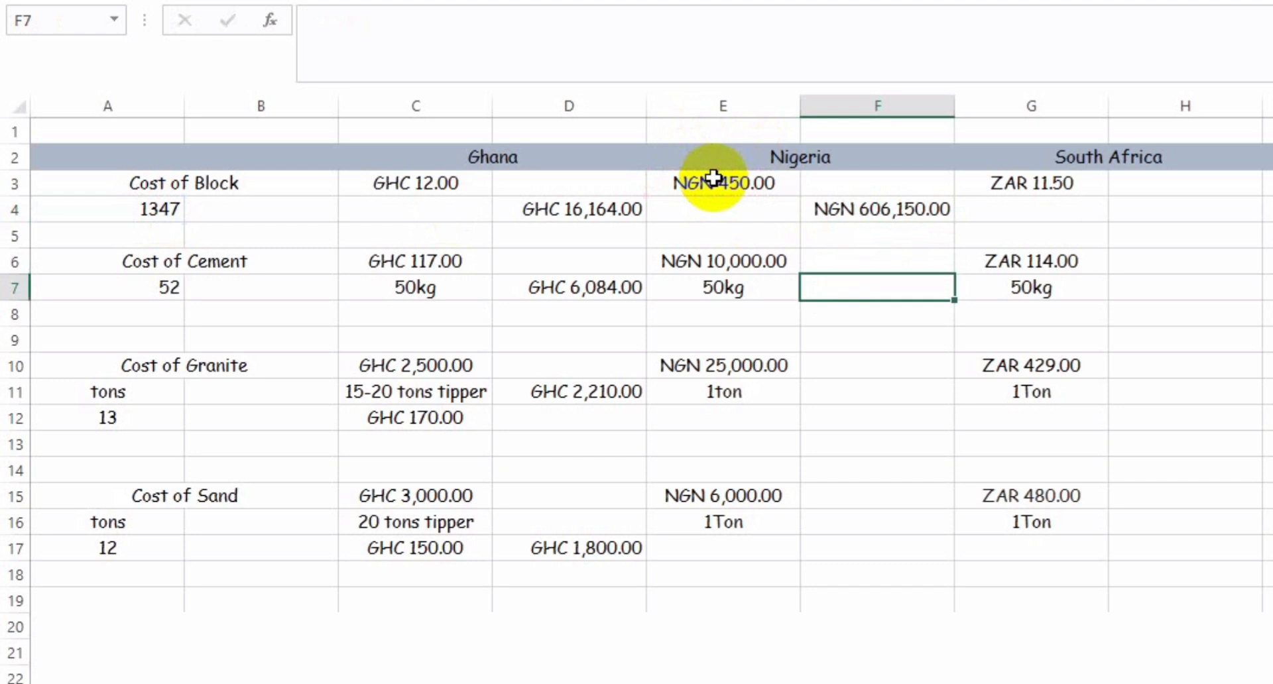
{"action": "type", "text": "="}
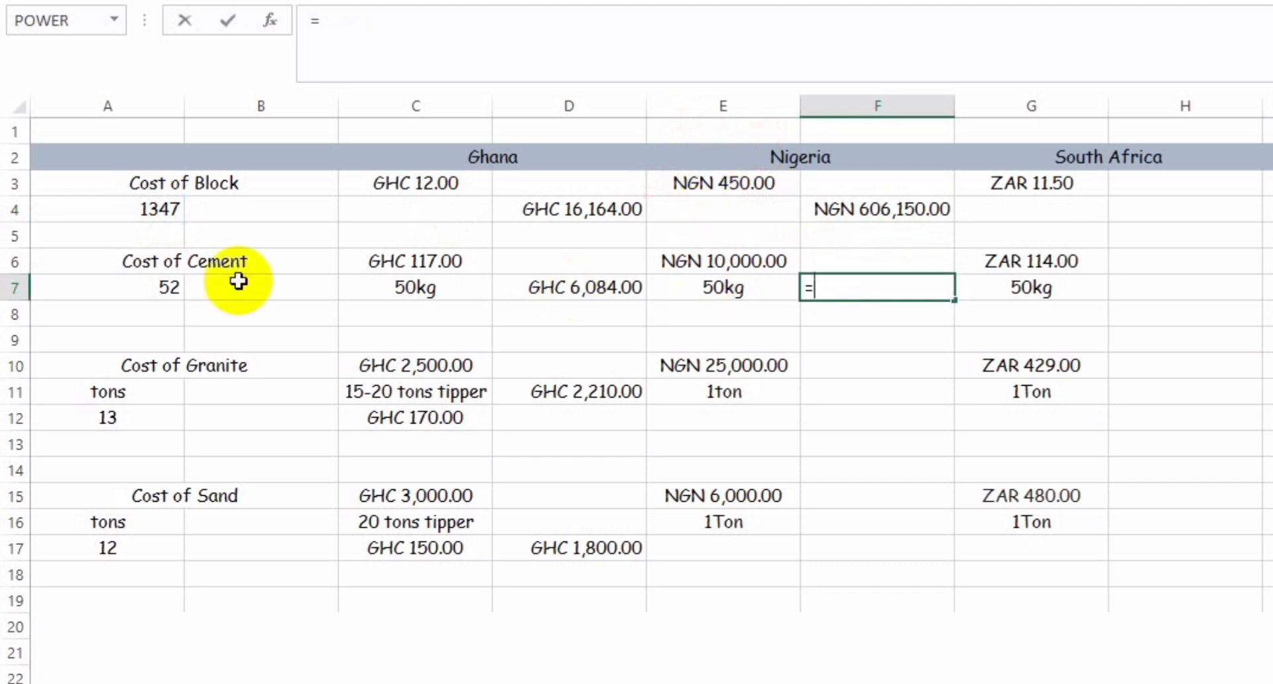
{"action": "left_click", "coordinate": [117, 286]}
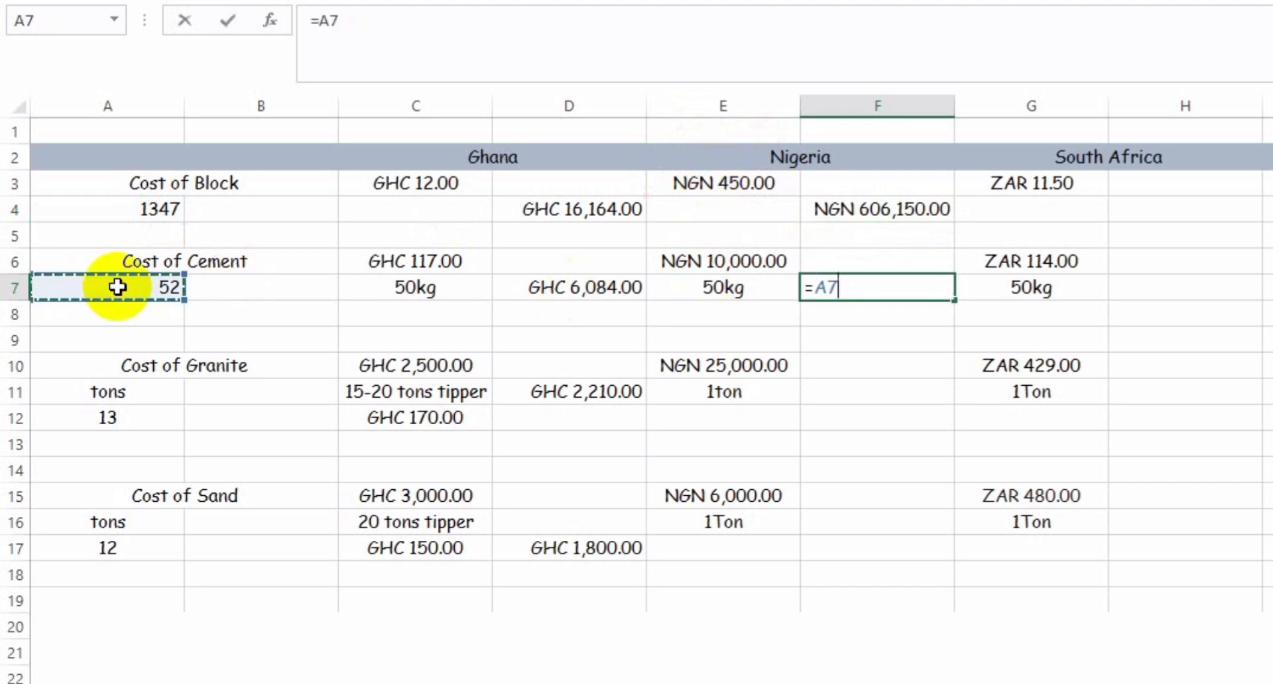
{"action": "type", "text": "*"}
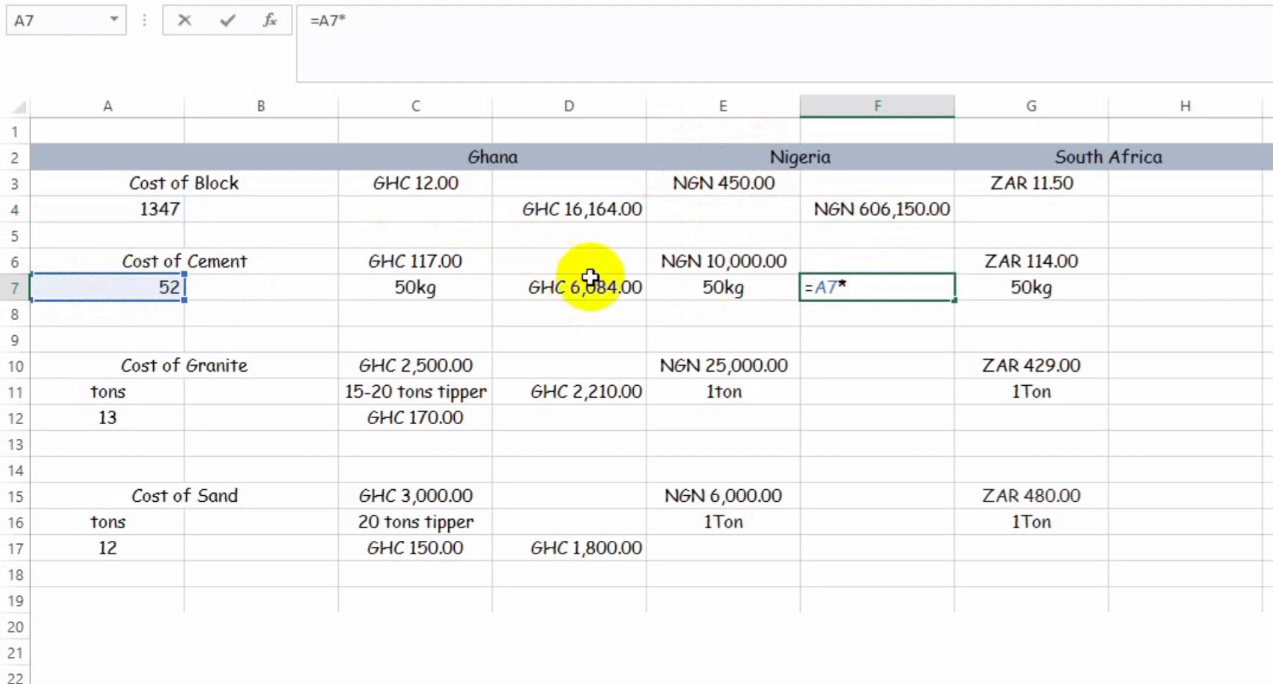
{"action": "left_click", "coordinate": [720, 265]}
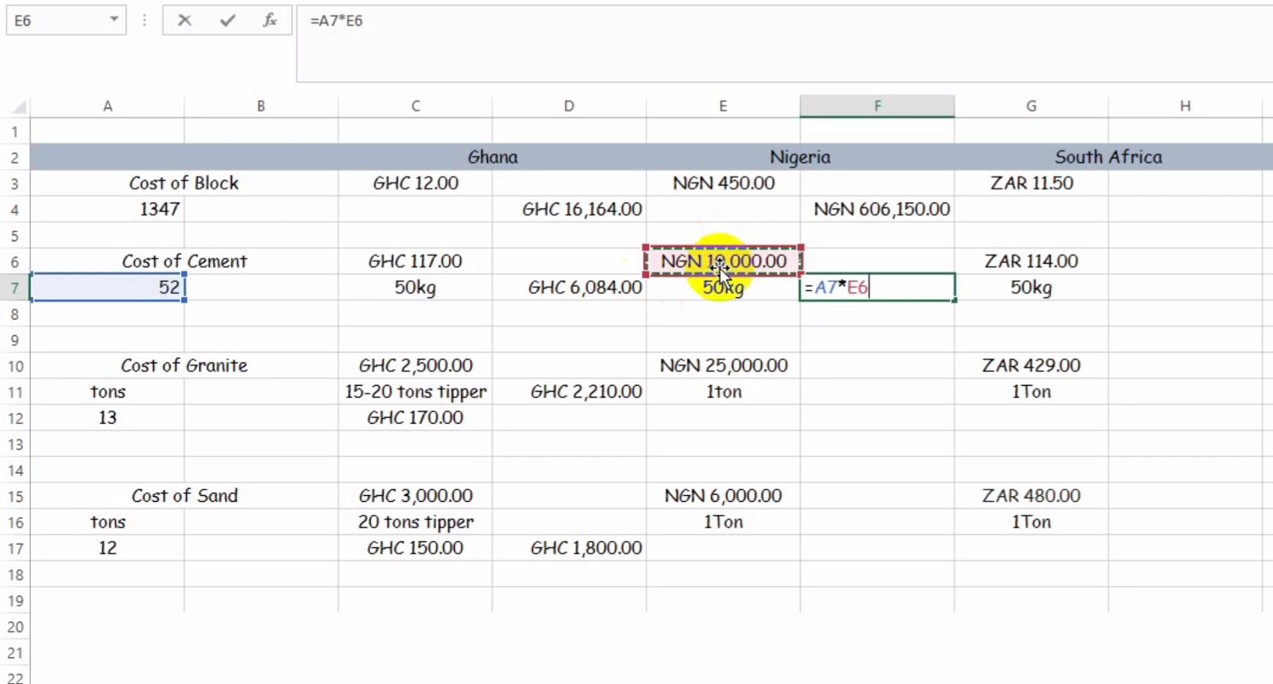
{"action": "key", "text": "Return"}
{"action": "key", "text": "Up"}
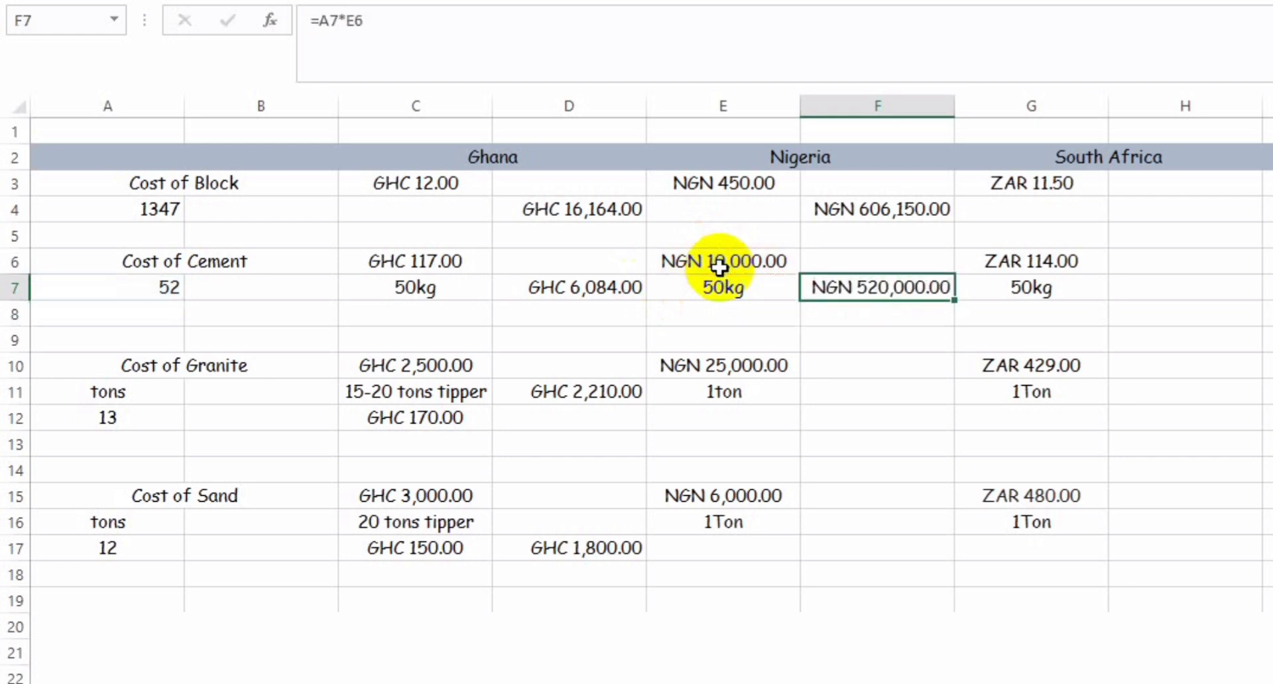
Step: Calculate Nigeria's total granite cost in F11 with the formula =A12*E10
{"action": "key", "text": "Down"}
{"action": "key", "text": "Down"}
{"action": "key", "text": "Down"}
{"action": "key", "text": "Down"}
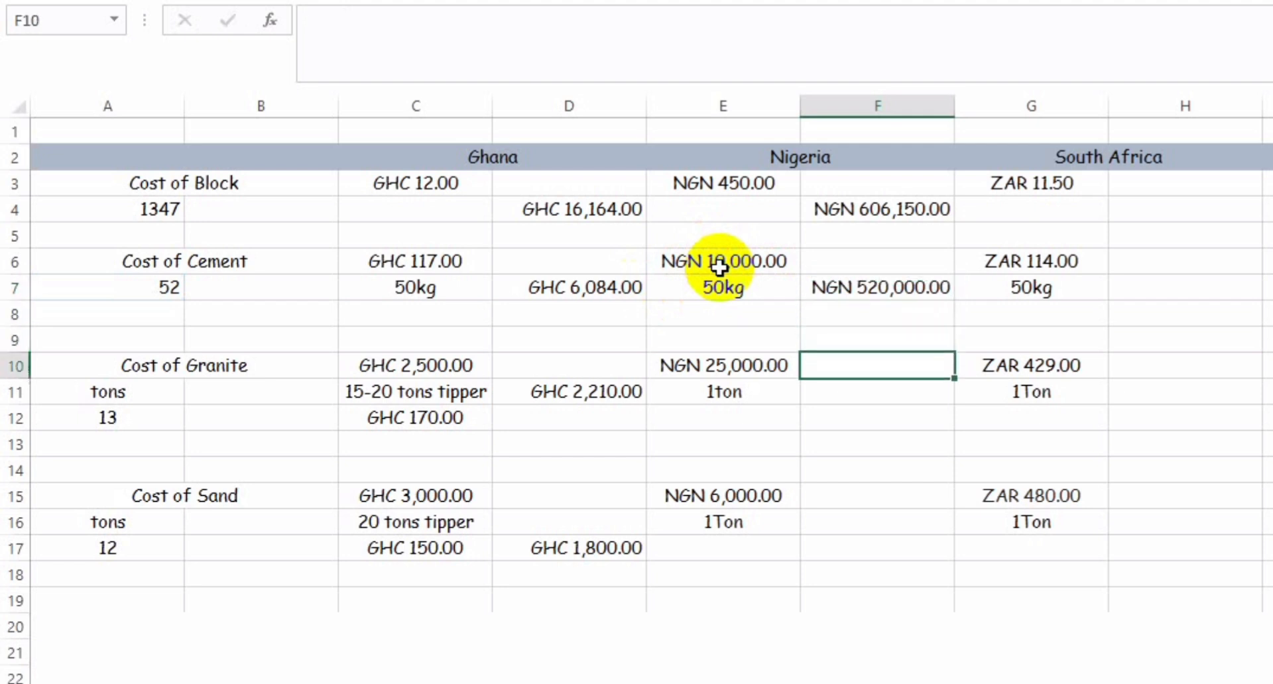
{"action": "key", "text": "Up"}
{"action": "key", "text": "Down"}
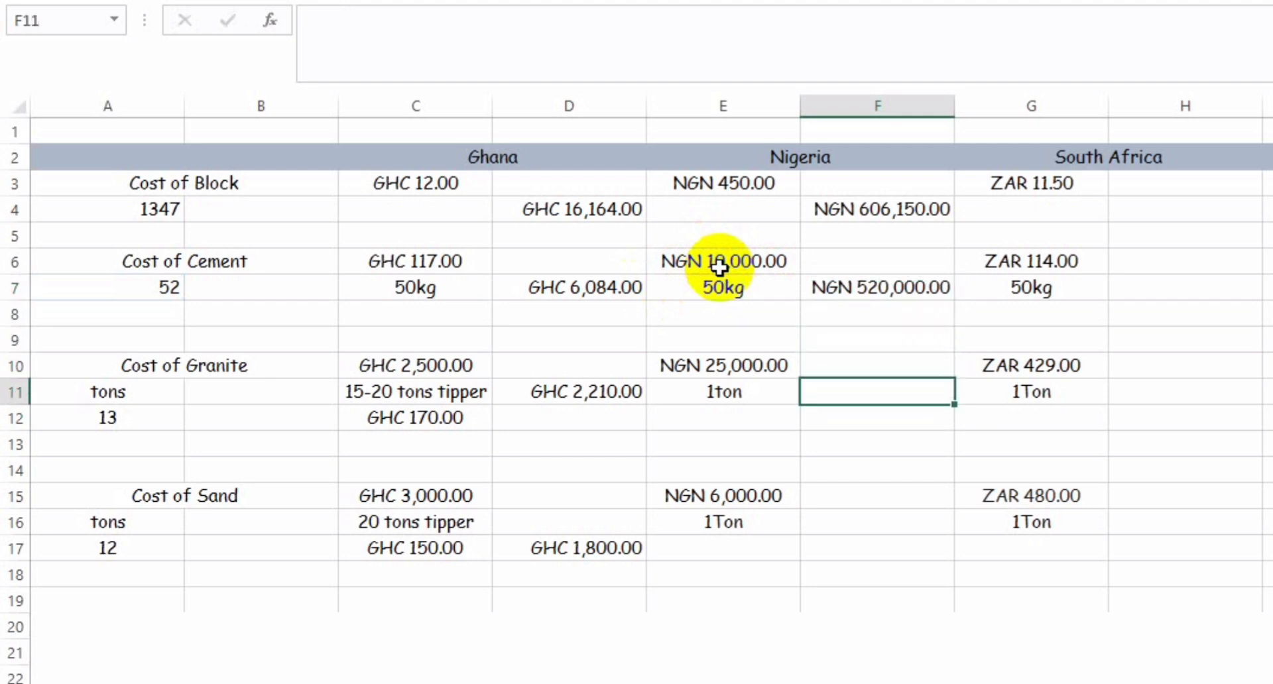
{"action": "key", "text": "Down"}
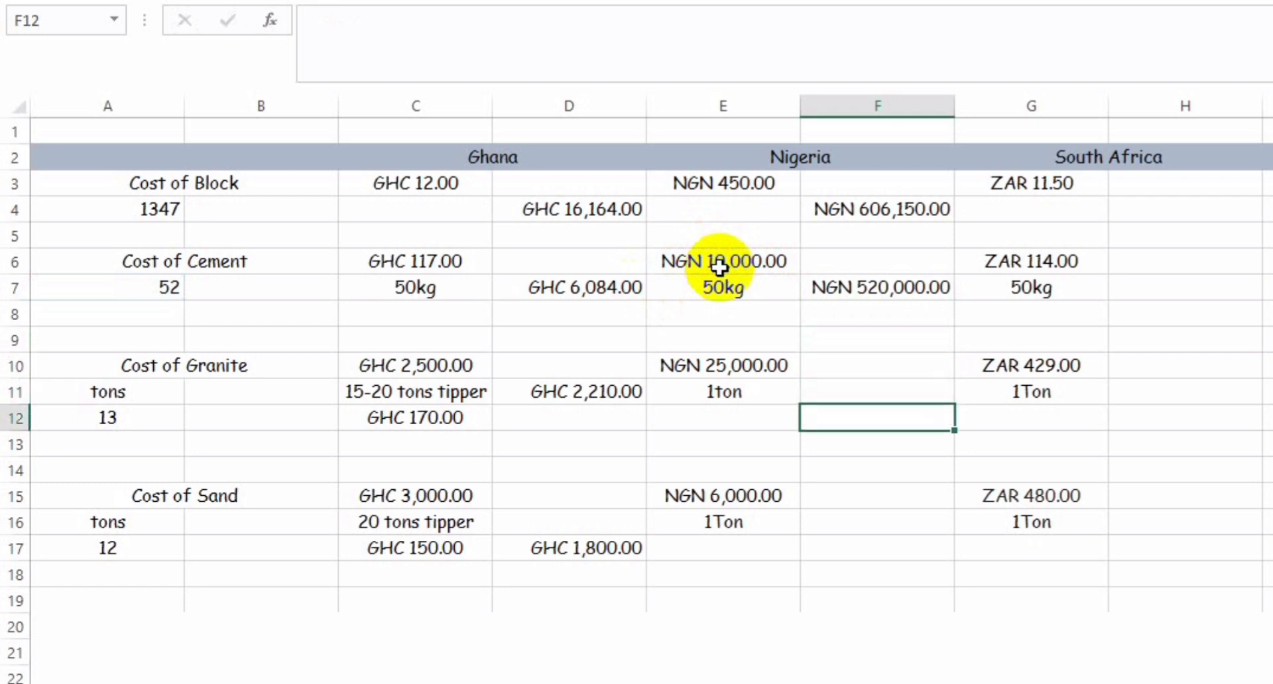
{"action": "key", "text": "Up"}
{"action": "type", "text": "="}
{"action": "left_click", "coordinate": [106, 422]}
{"action": "type", "text": "*"}
{"action": "left_click", "coordinate": [702, 363]}
{"action": "key", "text": "Return"}
Step: Calculate Nigeria's total sand cost in F16 with the formula =A17*E15
{"action": "key", "text": "Down"}
{"action": "key", "text": "Down"}
{"action": "key", "text": "Down"}
{"action": "key", "text": "Down"}
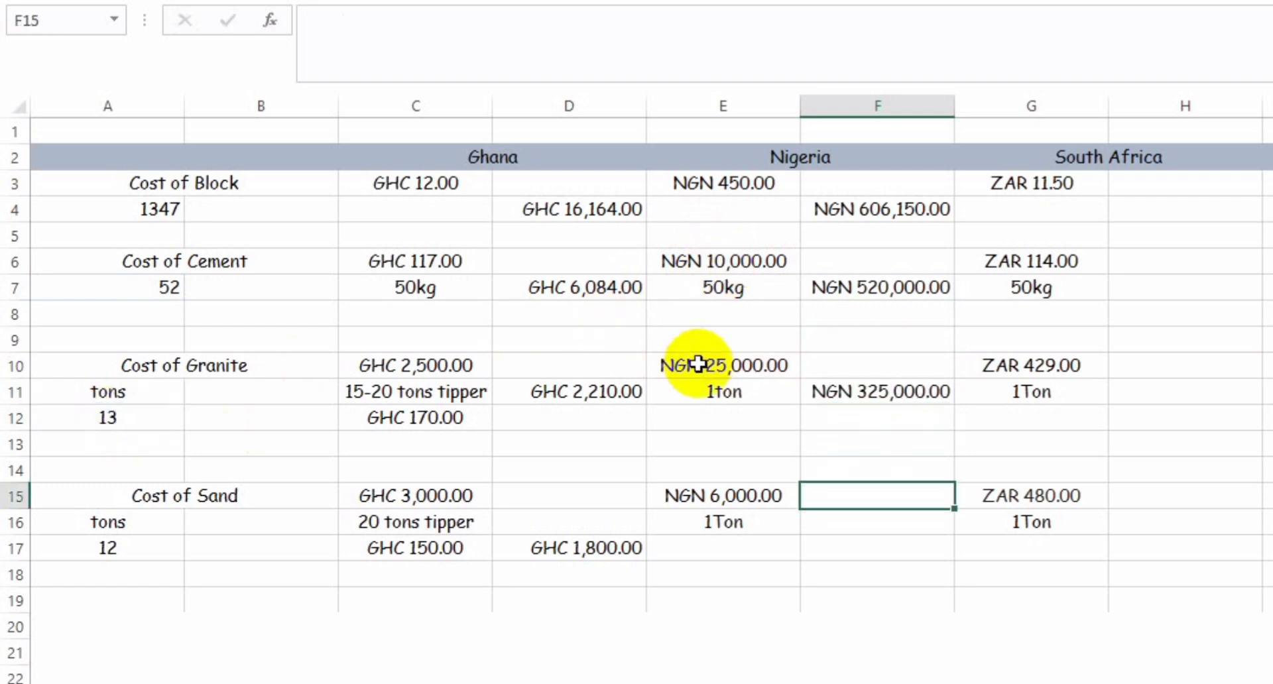
{"action": "type", "text": "="}
{"action": "left_click", "coordinate": [137, 550]}
{"action": "type", "text": "*"}
{"action": "left_click", "coordinate": [724, 495]}
{"action": "key", "text": "Return"}
Step: Calculate South Africa's total block cost in H3 with the formula =A4*G3
{"action": "key", "text": "Right"}
{"action": "key", "text": "Right"}
{"action": "key", "text": "Up"}
{"action": "key", "text": "Up"}
{"action": "key", "text": "Up"}
{"action": "key", "text": "Up"}
{"action": "key", "text": "Up"}
{"action": "key", "text": "Up"}
{"action": "key", "text": "Up"}
{"action": "key", "text": "Up"}
{"action": "key", "text": "Up"}
{"action": "key", "text": "Up"}
{"action": "key", "text": "Up"}
{"action": "key", "text": "Up"}
{"action": "key", "text": "Up"}
{"action": "key", "text": "Up"}
{"action": "type", "text": "="}
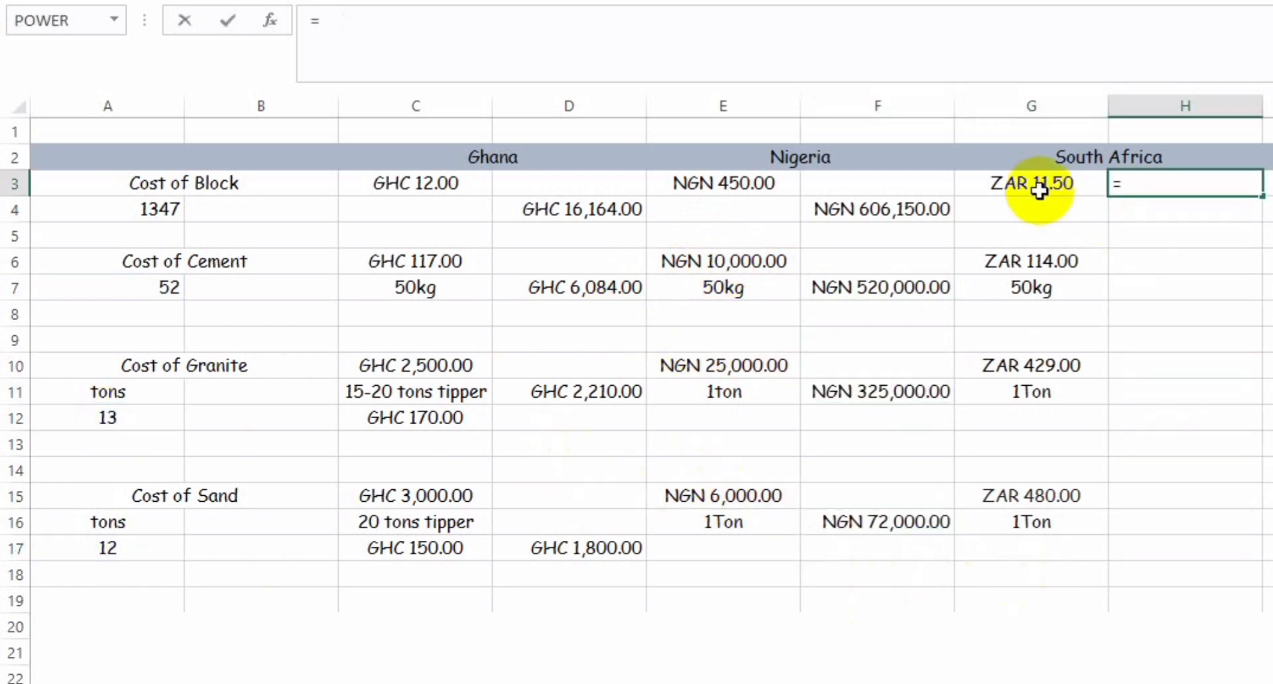
{"action": "left_click", "coordinate": [162, 208]}
{"action": "type", "text": "*"}
{"action": "left_click", "coordinate": [1006, 184]}
{"action": "key", "text": "Return"}
Step: Calculate South Africa's total cement cost in H6 with the formula =A7*G6
{"action": "key", "text": "Down"}
{"action": "key", "text": "Down"}
{"action": "type", "text": "="}
{"action": "left_click", "coordinate": [134, 286]}
{"action": "type", "text": "*"}
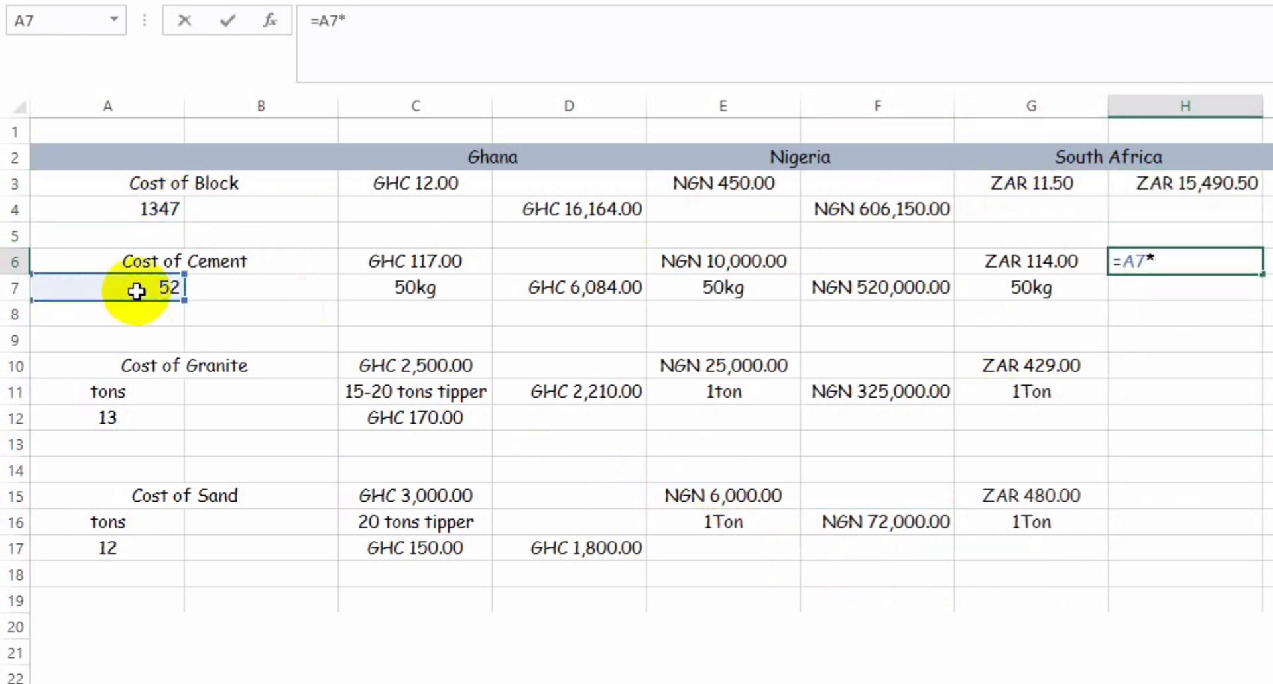
{"action": "left_click", "coordinate": [1018, 266]}
{"action": "key", "text": "Return"}
Step: Calculate South Africa's total granite cost in H10 with the formula =A12*G10
{"action": "key", "text": "Down"}
{"action": "key", "text": "Down"}
{"action": "key", "text": "Down"}
{"action": "type", "text": "="}
{"action": "left_click", "coordinate": [153, 418]}
{"action": "type", "text": "*"}
{"action": "left_click", "coordinate": [1001, 365]}
{"action": "key", "text": "Return"}
Step: Calculate South Africa's total sand cost in H15 with the formula =A17*G15
{"action": "key", "text": "Down"}
{"action": "key", "text": "Down"}
{"action": "key", "text": "Down"}
{"action": "key", "text": "Down"}
{"action": "type", "text": "="}
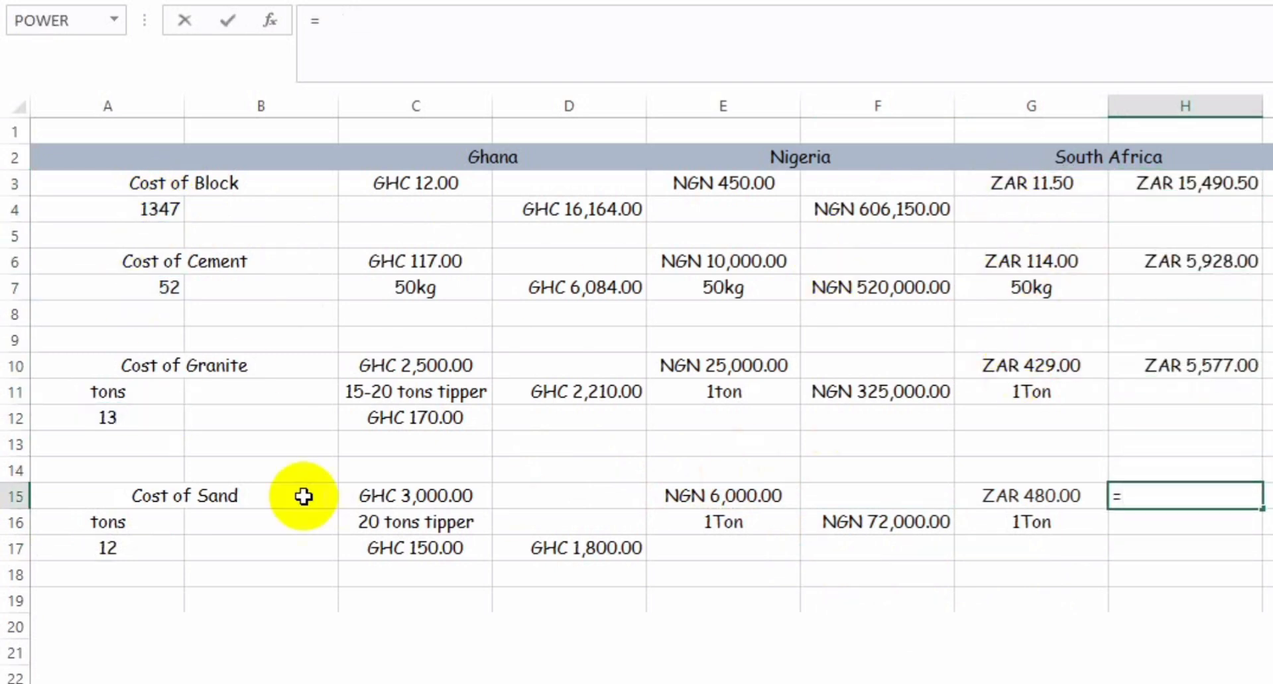
{"action": "left_click", "coordinate": [151, 549]}
{"action": "type", "text": "*"}
{"action": "left_click", "coordinate": [980, 494]}
{"action": "key", "text": "Return"}
Step: Enter the label TOTAL in C19 below the Ghana costs
{"action": "key", "text": "Down"}
{"action": "key", "text": "Down"}
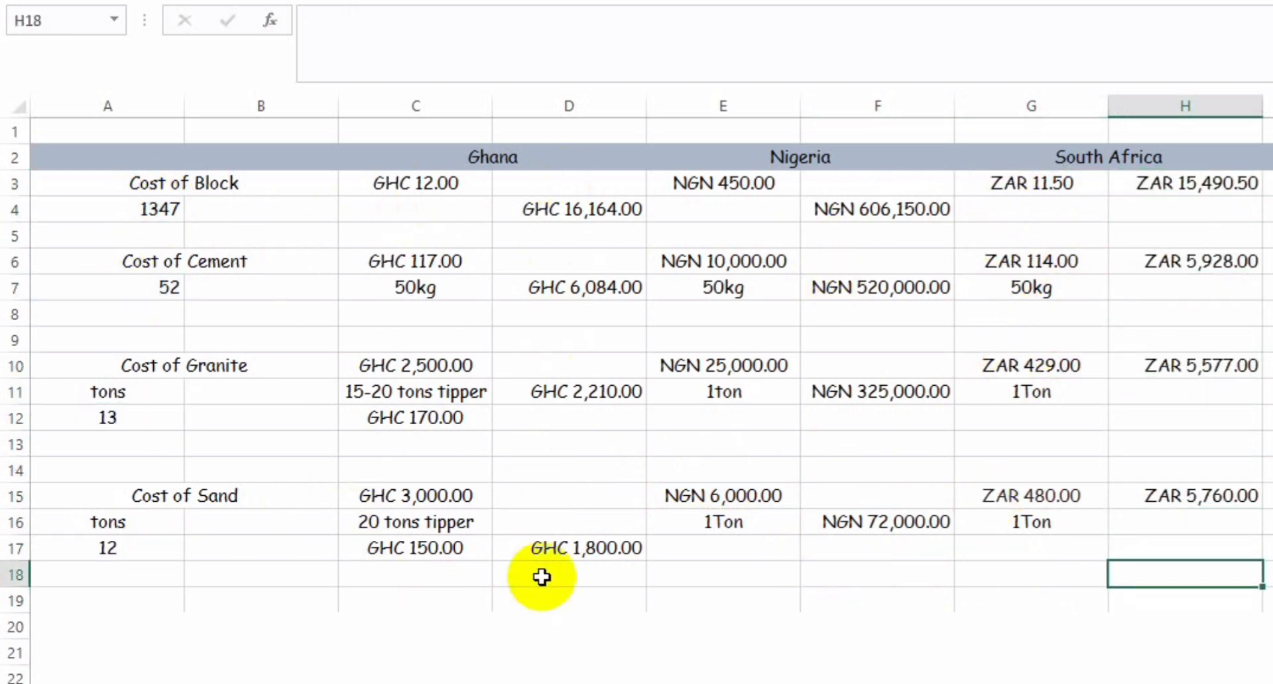
{"action": "left_click", "coordinate": [541, 577]}
{"action": "left_click", "coordinate": [537, 606]}
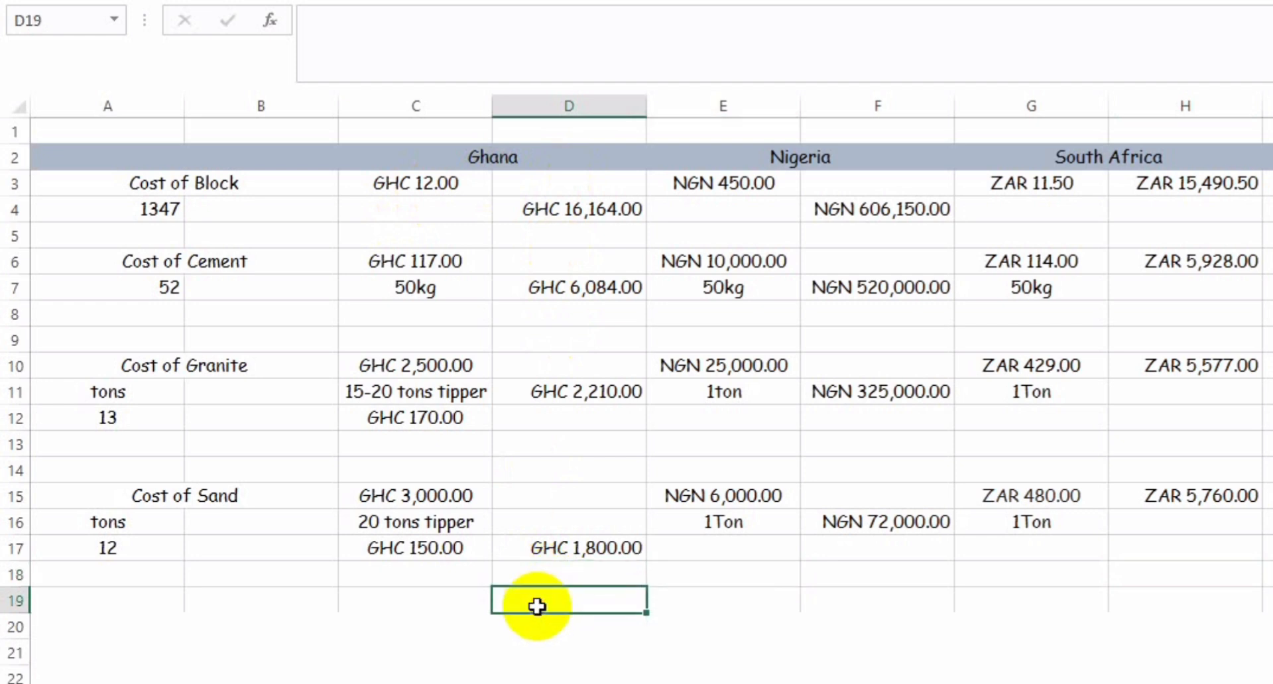
{"action": "left_click", "coordinate": [385, 602]}
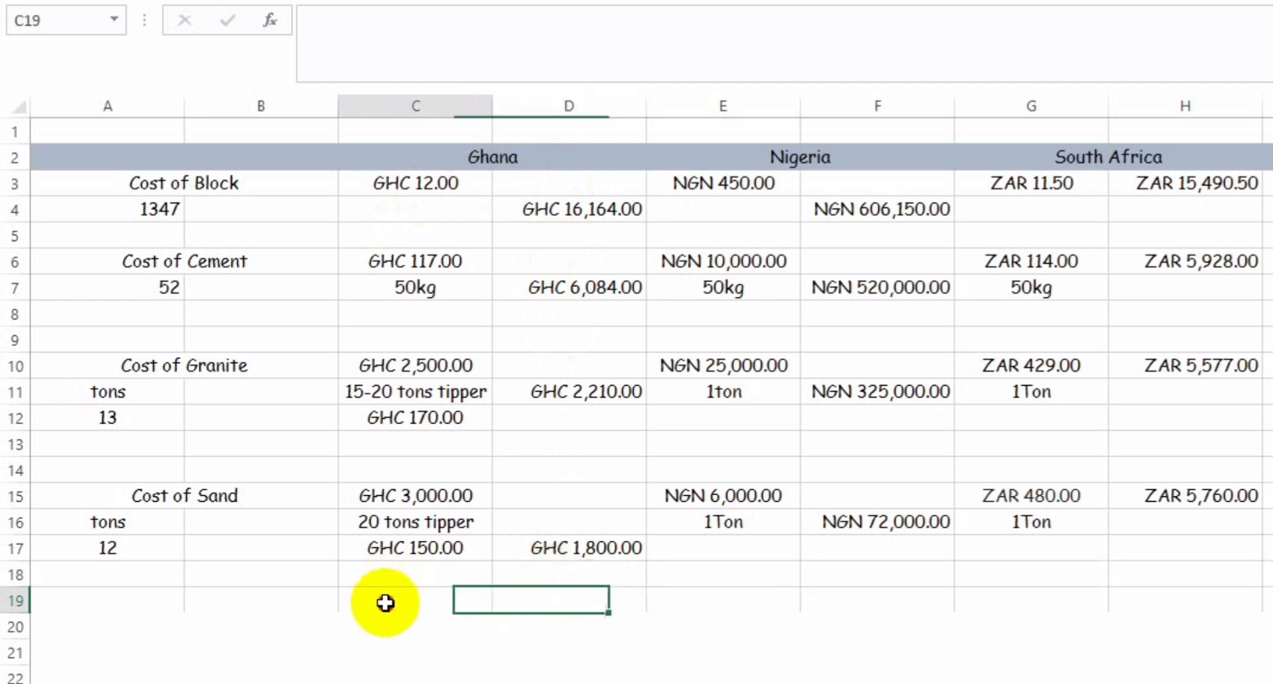
{"action": "type", "text": "TOTAL"}
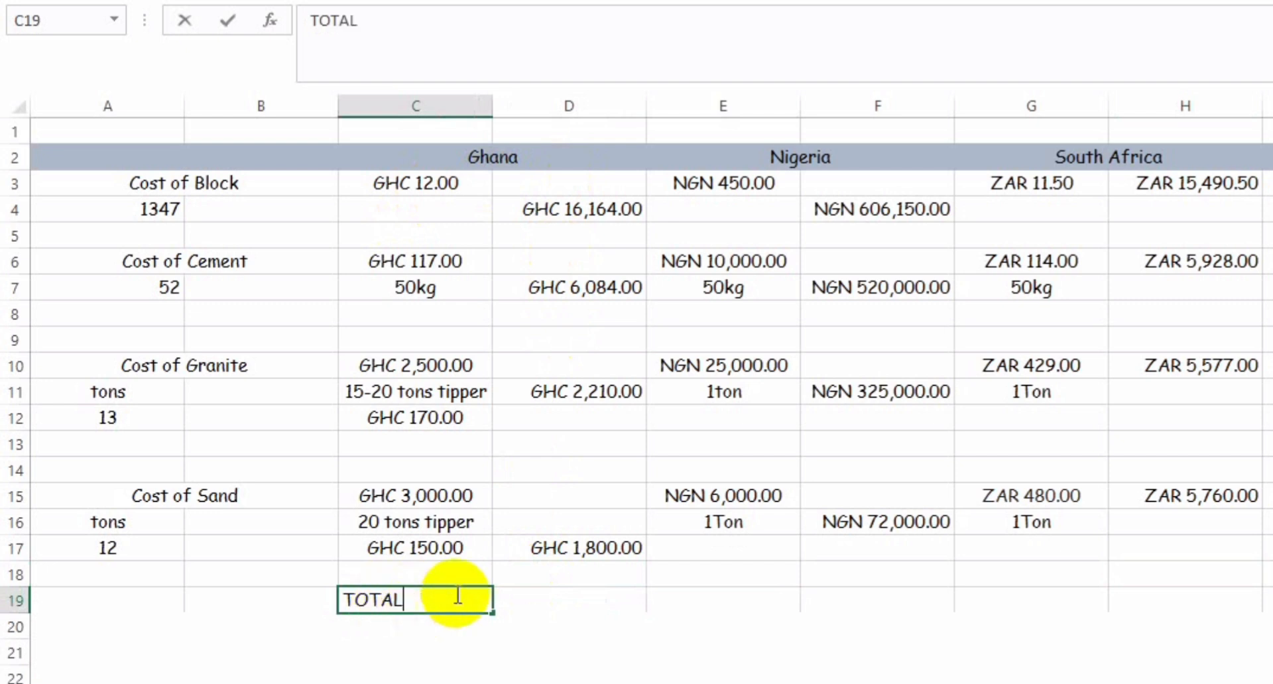
Step: Add up Ghana's material costs in D19 with the formula =SUM(D4:D17)
{"action": "left_click", "coordinate": [507, 594]}
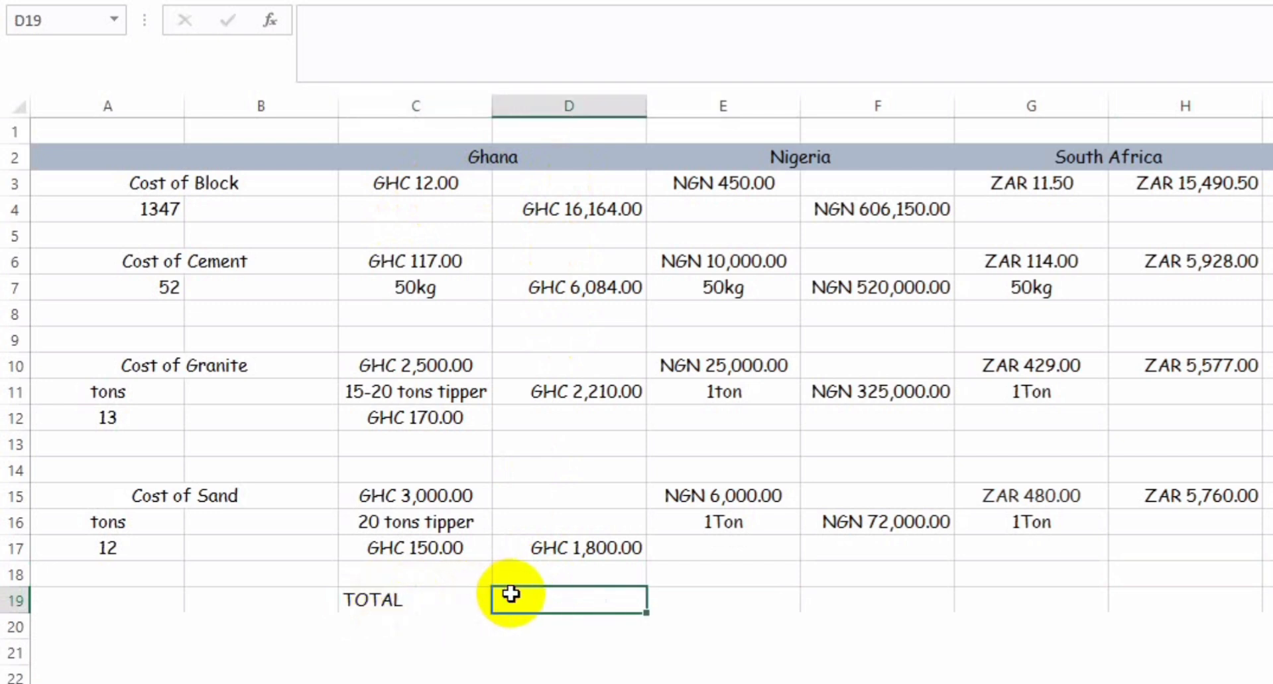
{"action": "type", "text": "="}
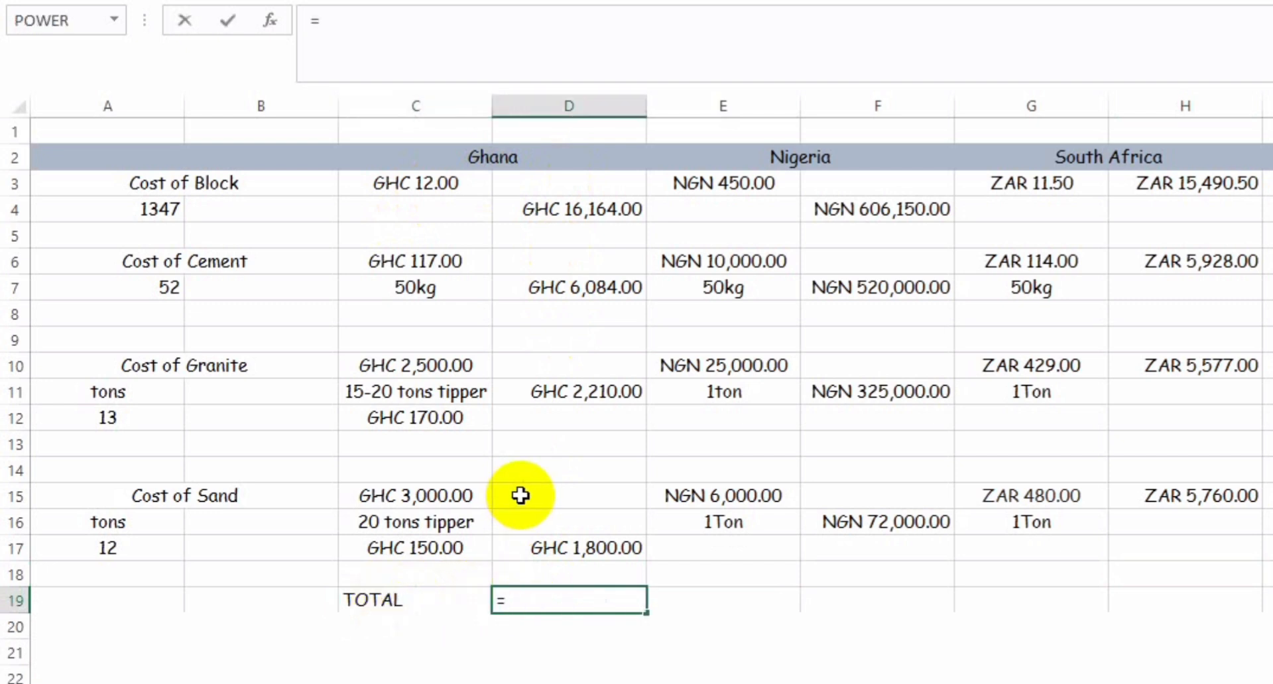
{"action": "type", "text": "sum"}
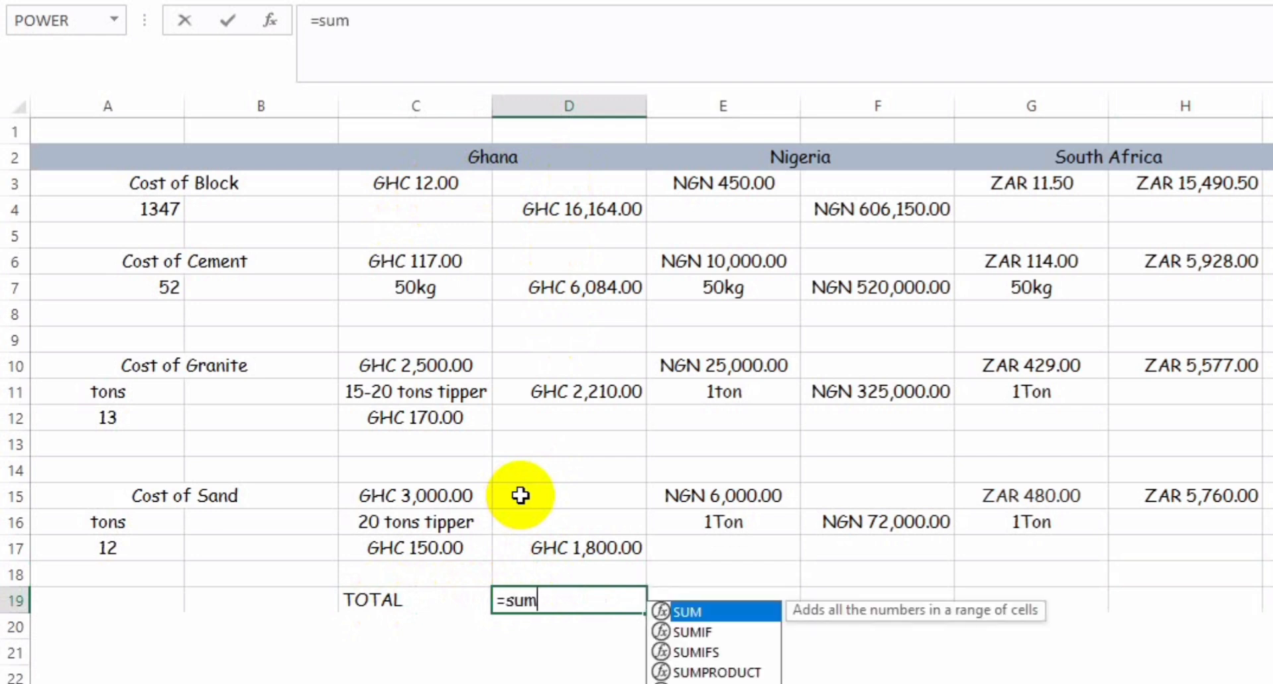
{"action": "double_click", "coordinate": [727, 613]}
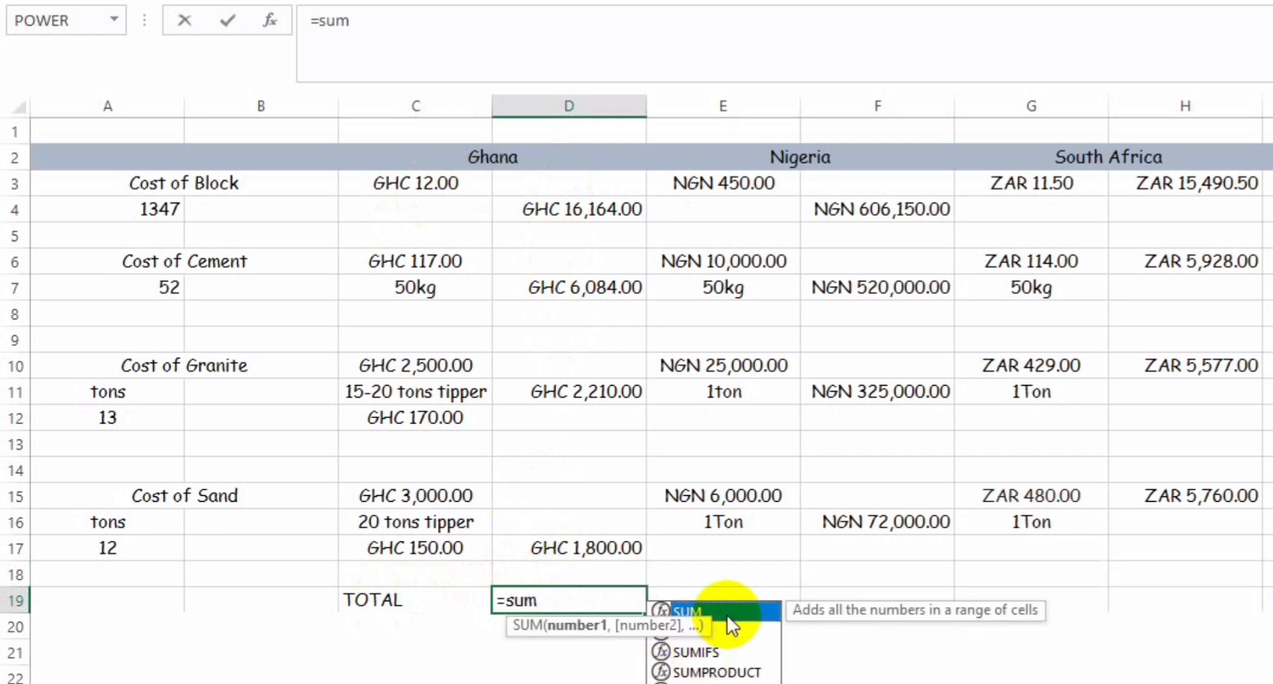
{"action": "left_click", "coordinate": [603, 201]}
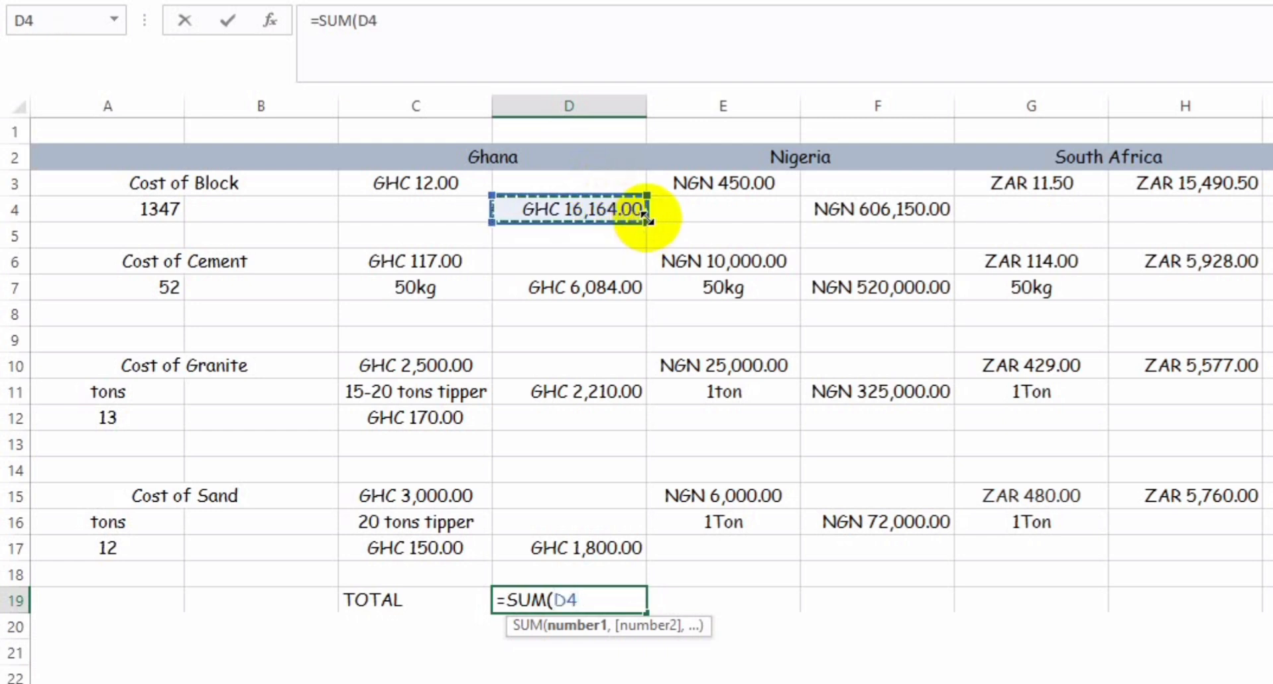
{"action": "left_click_drag", "start_coordinate": [646, 217], "coordinate": [659, 555]}
{"action": "key", "text": "Return"}
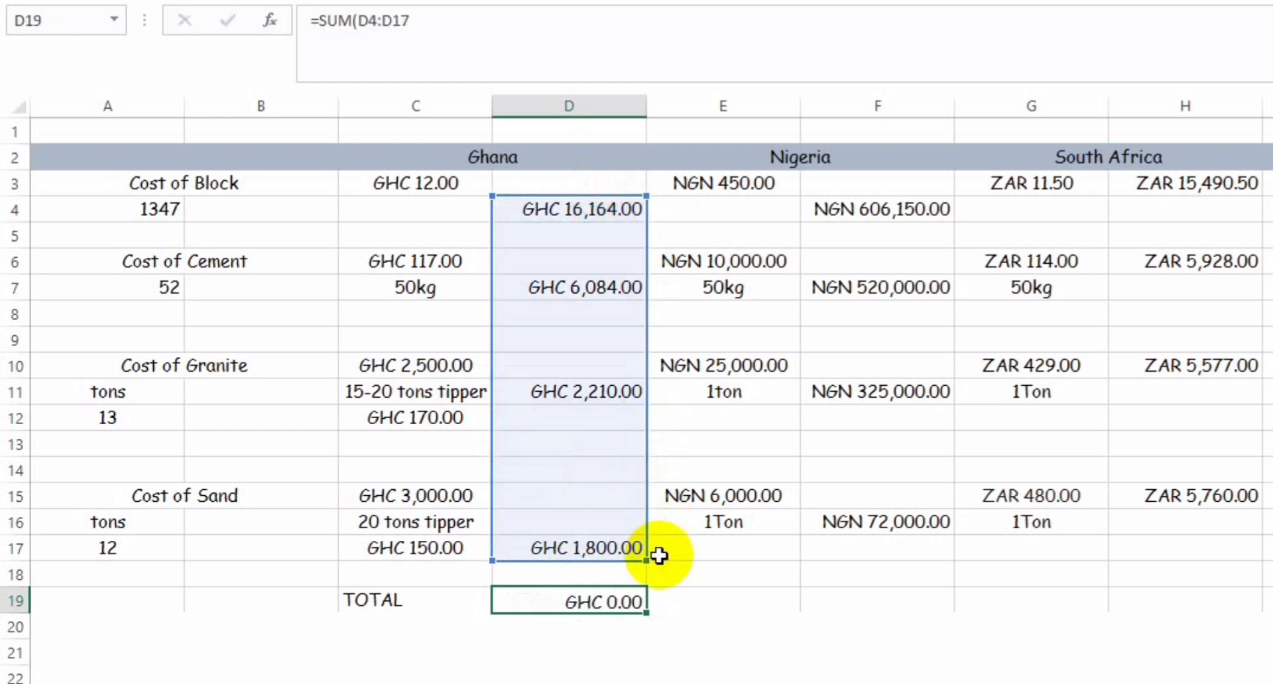
Step: Try to copy Ghana's total formula from D19 into F19 under Nigeria
{"action": "key", "text": "Up"}
{"action": "key", "text": "ctrl+c"}
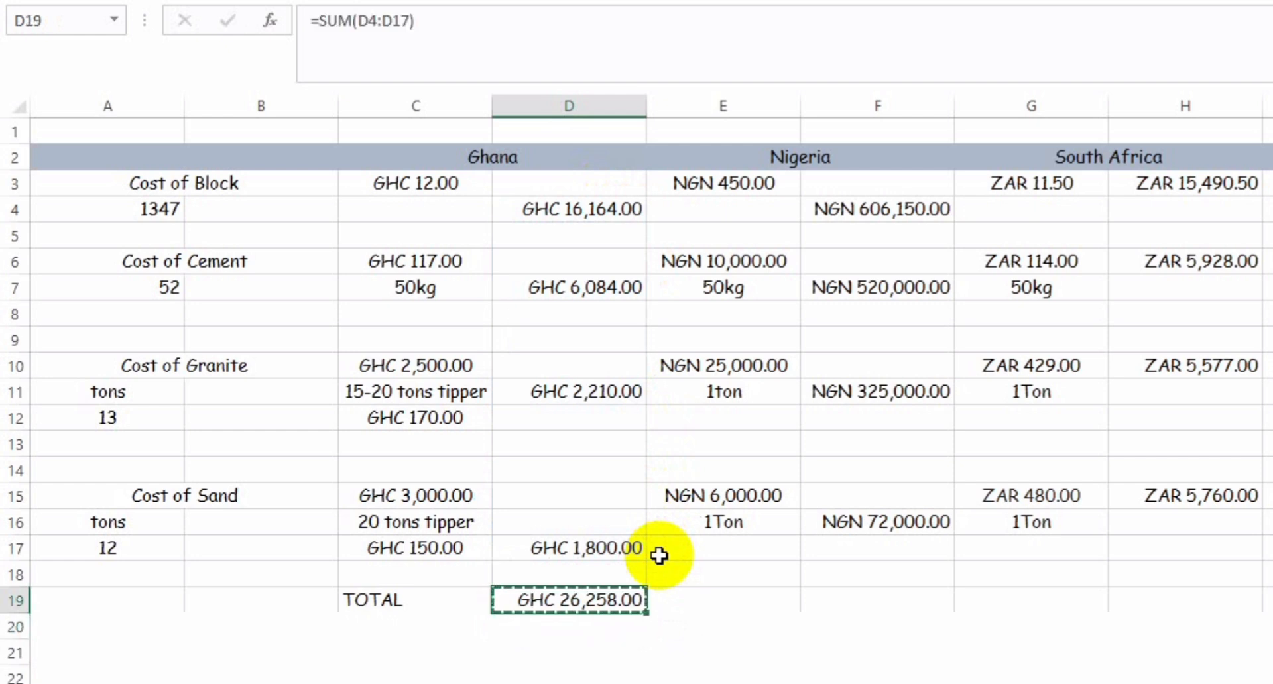
{"action": "key", "text": "Right"}
{"action": "key", "text": "Right"}
{"action": "key", "text": "ctrl+v"}
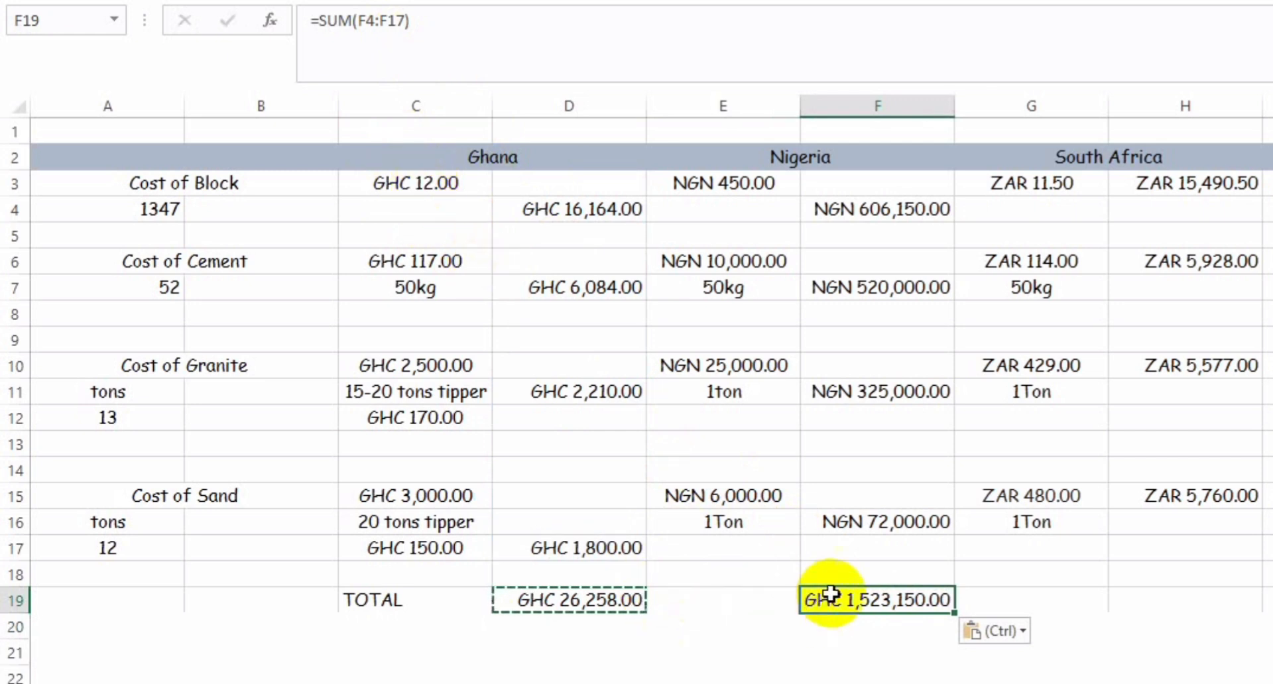
{"action": "key", "text": "Delete"}
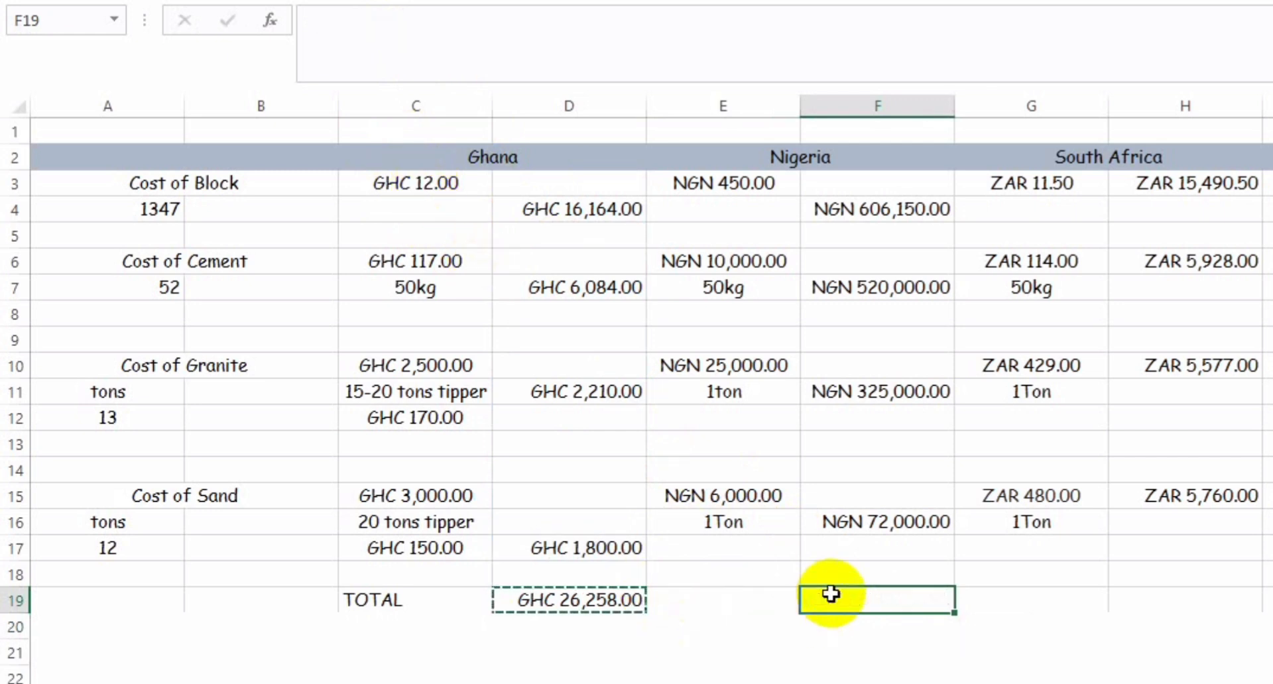
Step: Add up Nigeria's material costs in F19 with the formula =SUM(F4:F16)
{"action": "double_click", "coordinate": [831, 594]}
{"action": "type", "text": "="}
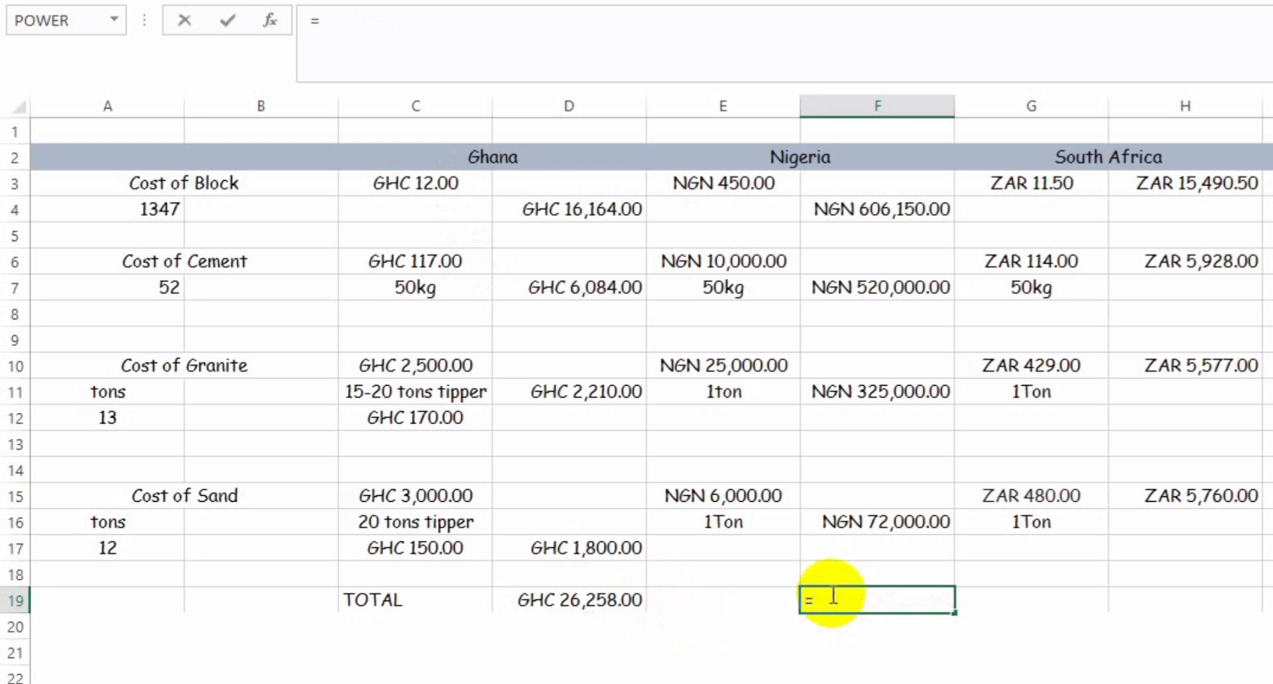
{"action": "type", "text": "sum"}
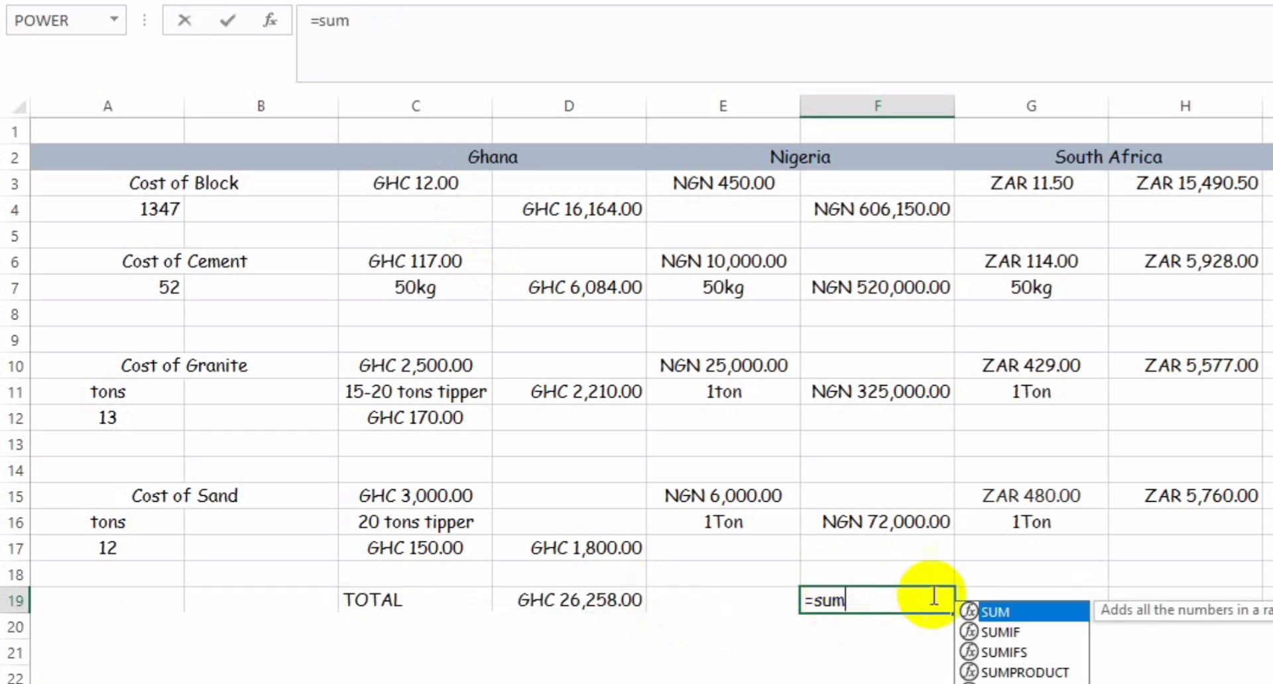
{"action": "double_click", "coordinate": [1001, 610]}
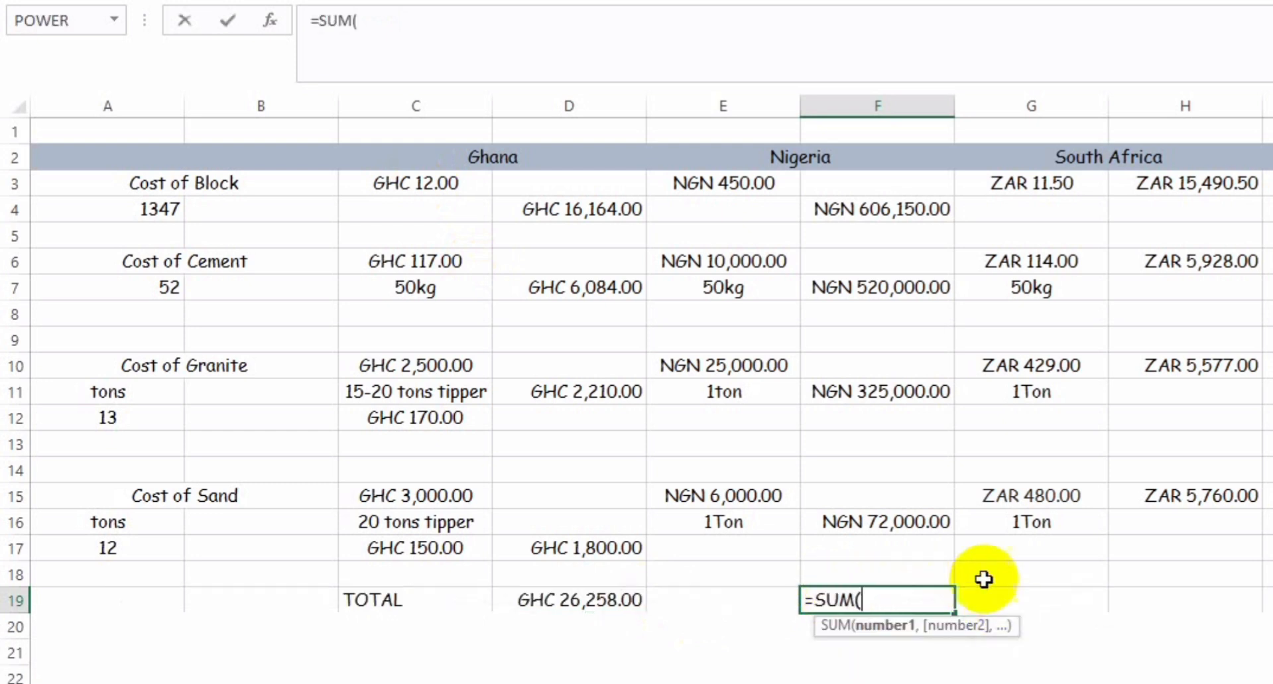
{"action": "left_click", "coordinate": [875, 187]}
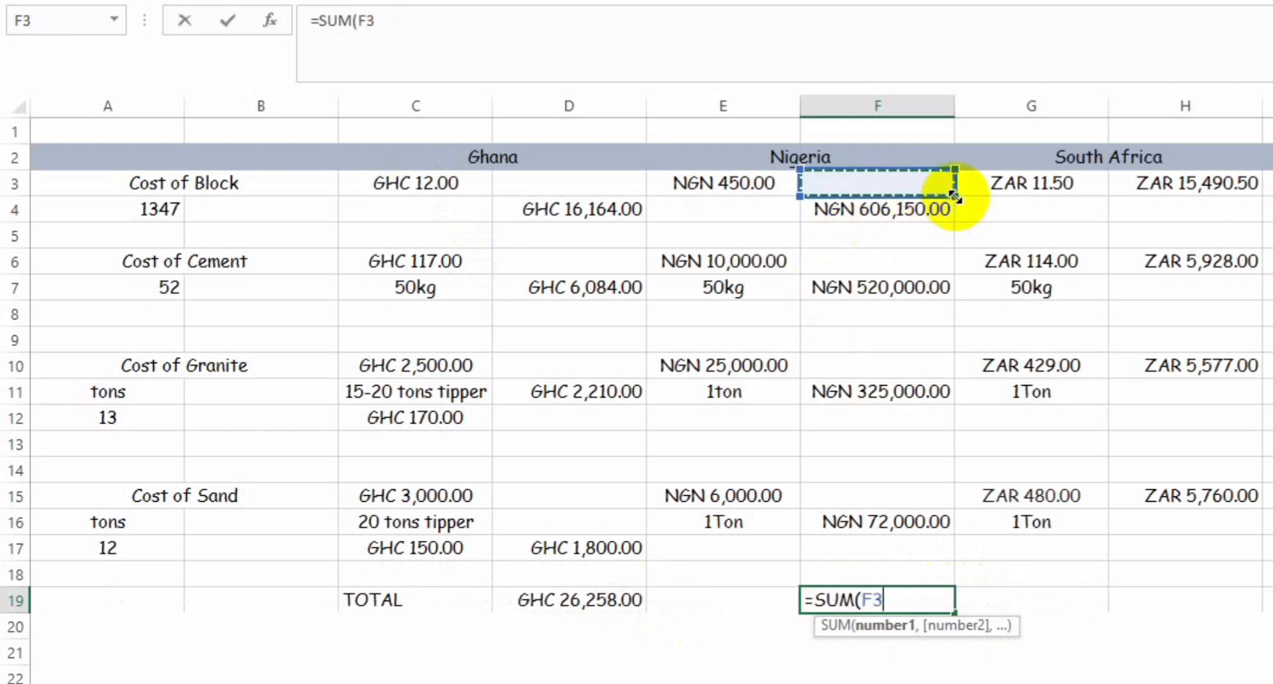
{"action": "left_click", "coordinate": [921, 209]}
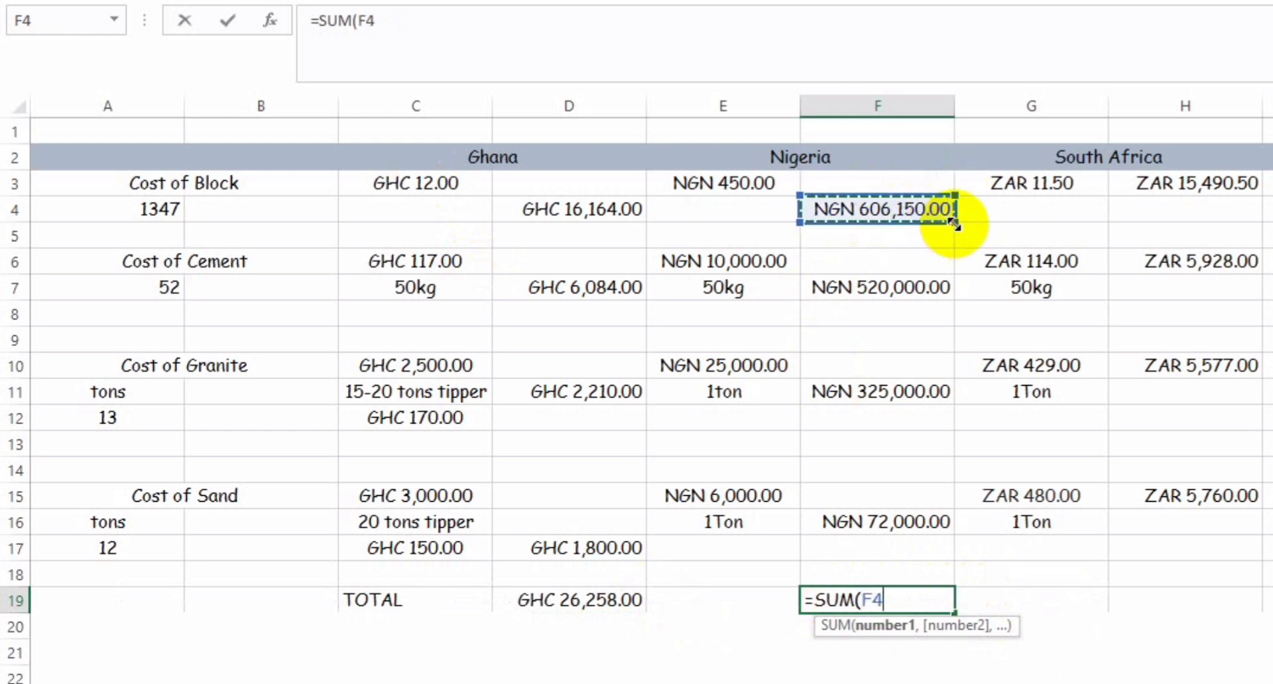
{"action": "left_click_drag", "start_coordinate": [953, 227], "coordinate": [969, 522]}
{"action": "key", "text": "Return"}
{"action": "key", "text": "Up"}
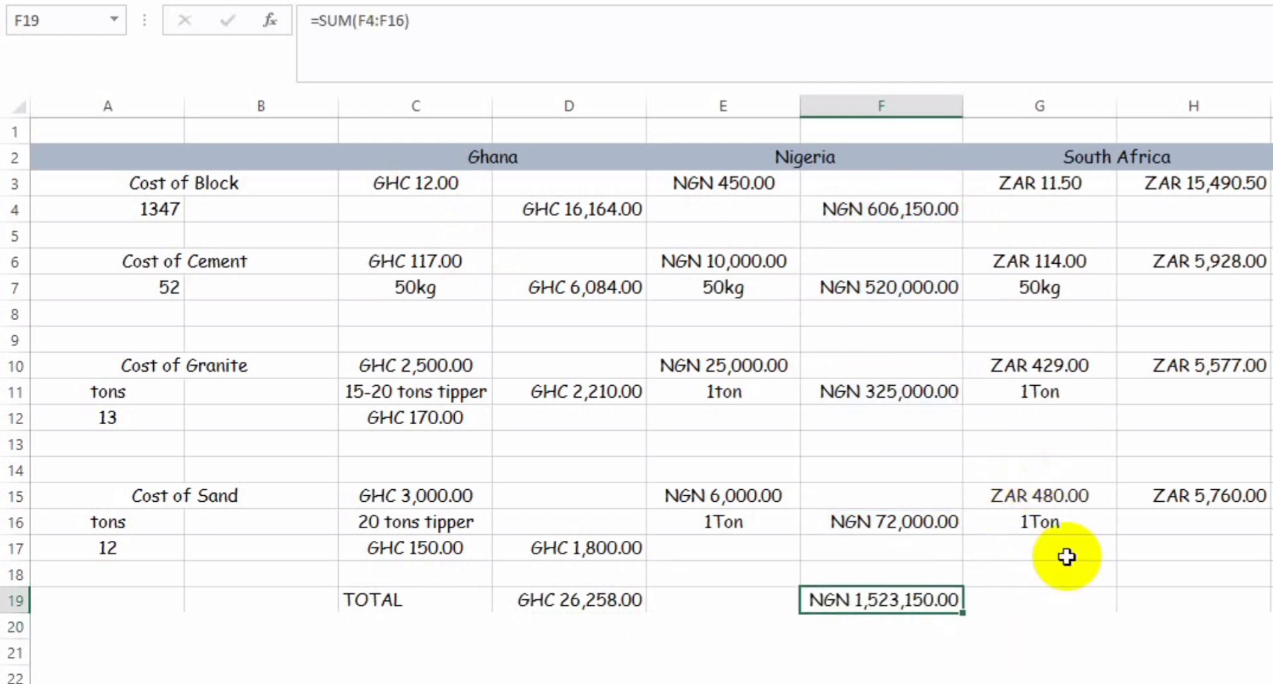
Step: Add up South Africa's material costs in H19 with the formula =SUM(H3:H15)
{"action": "key", "text": "Right"}
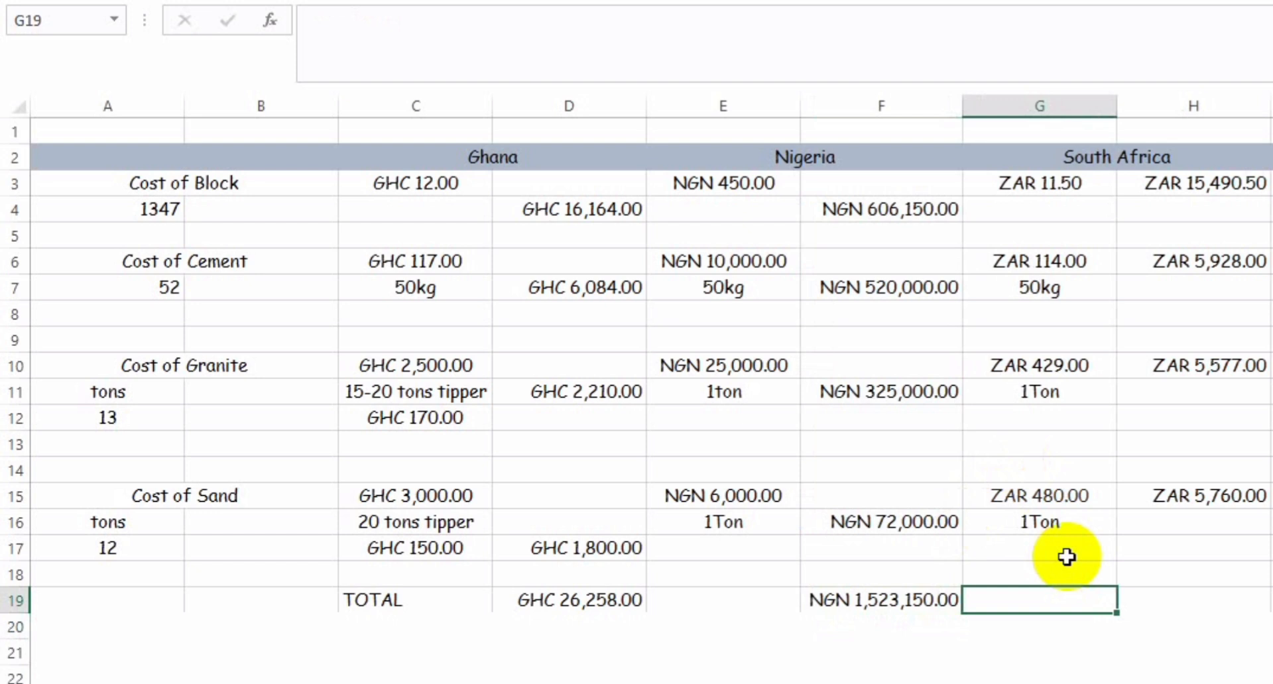
{"action": "key", "text": "Right"}
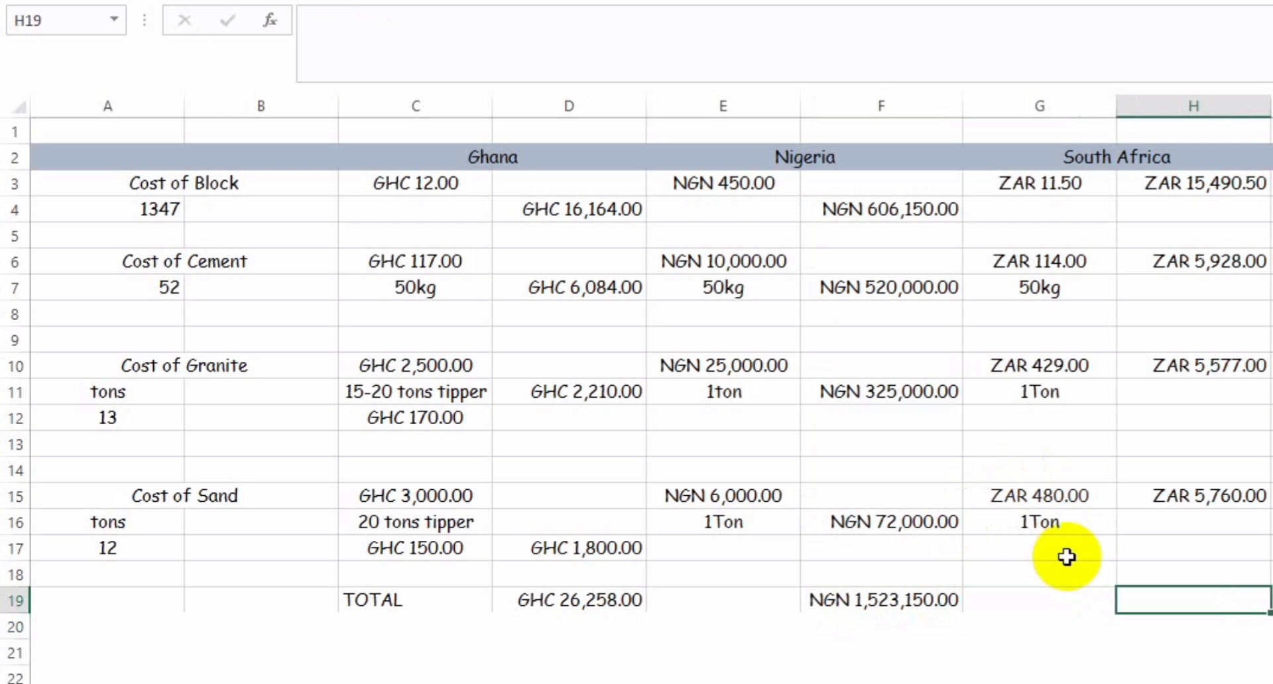
{"action": "type", "text": "="}
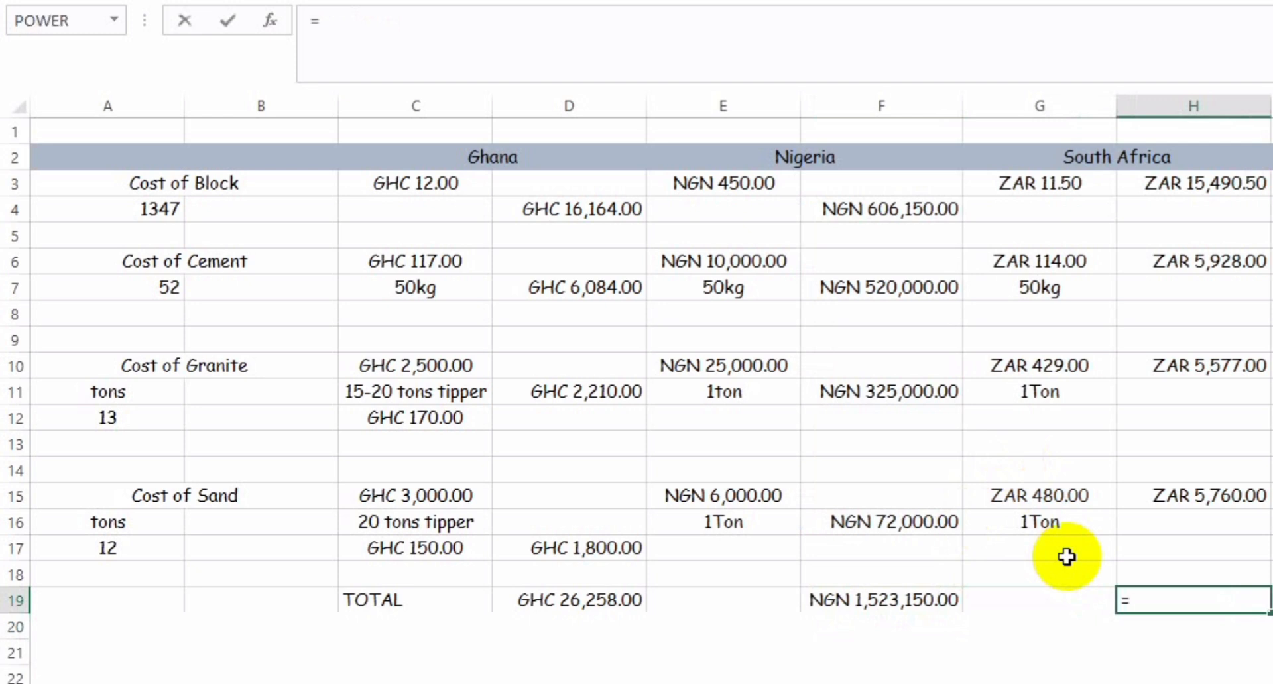
{"action": "type", "text": "sum"}
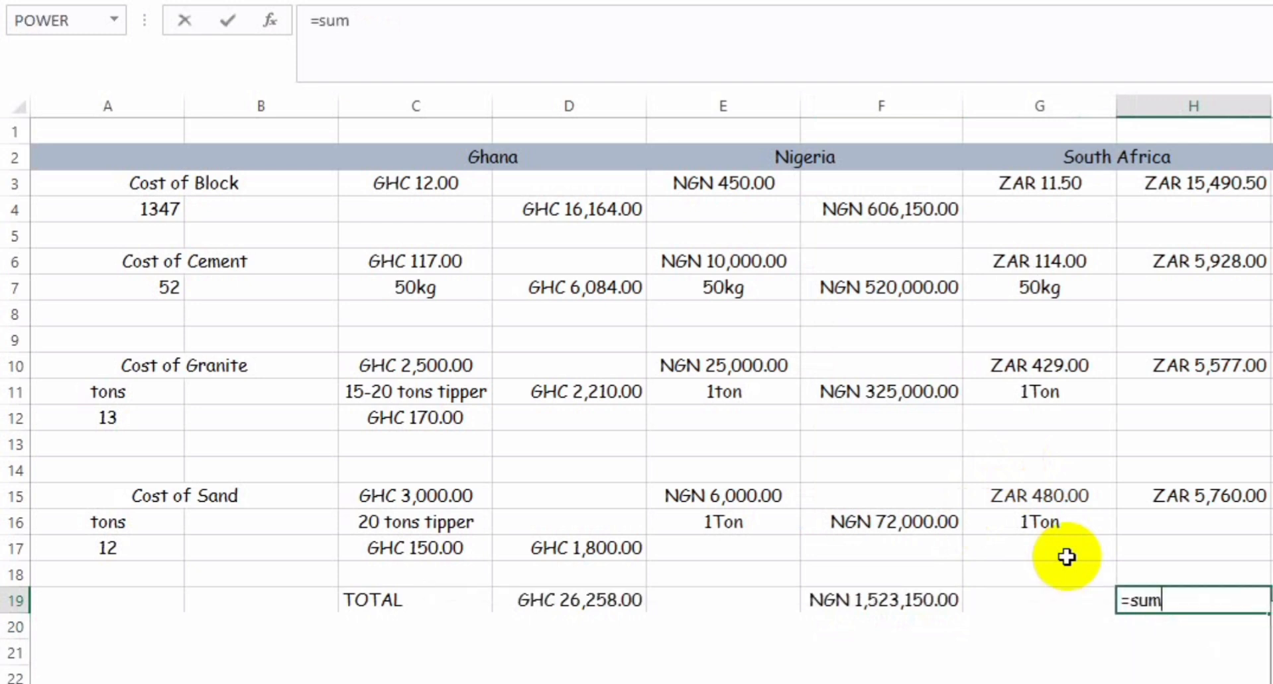
{"action": "type", "text": "("}
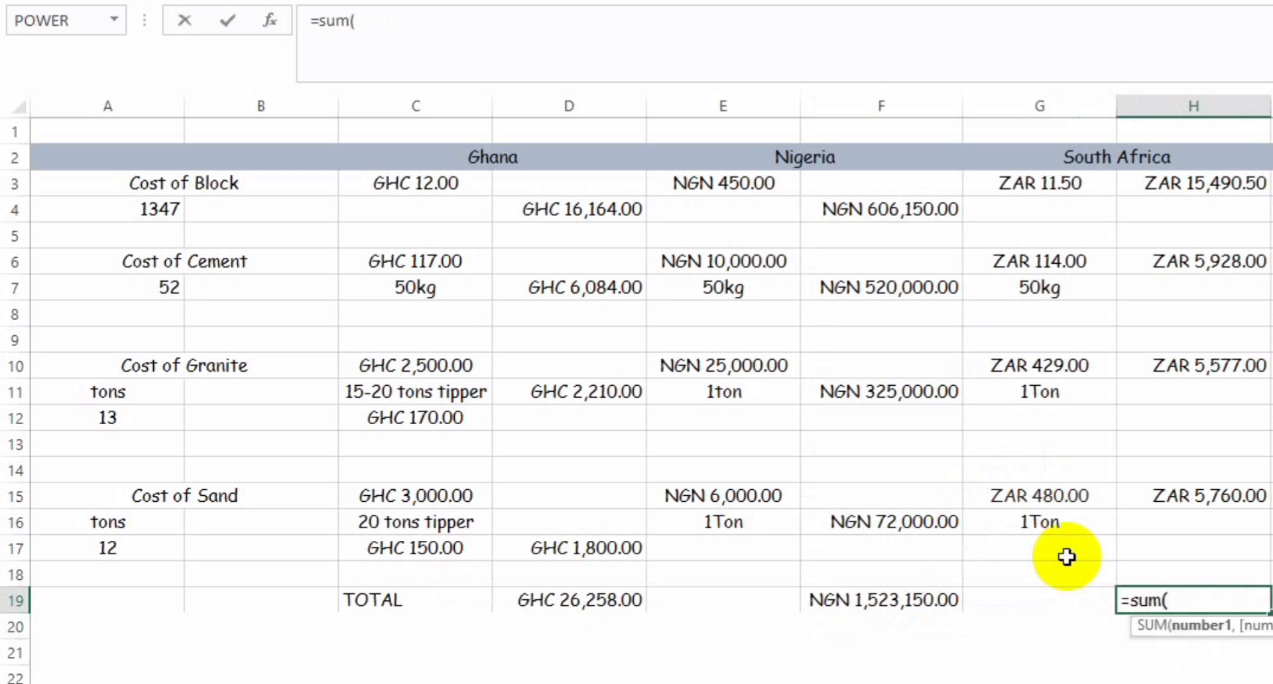
{"action": "left_click", "coordinate": [1230, 179]}
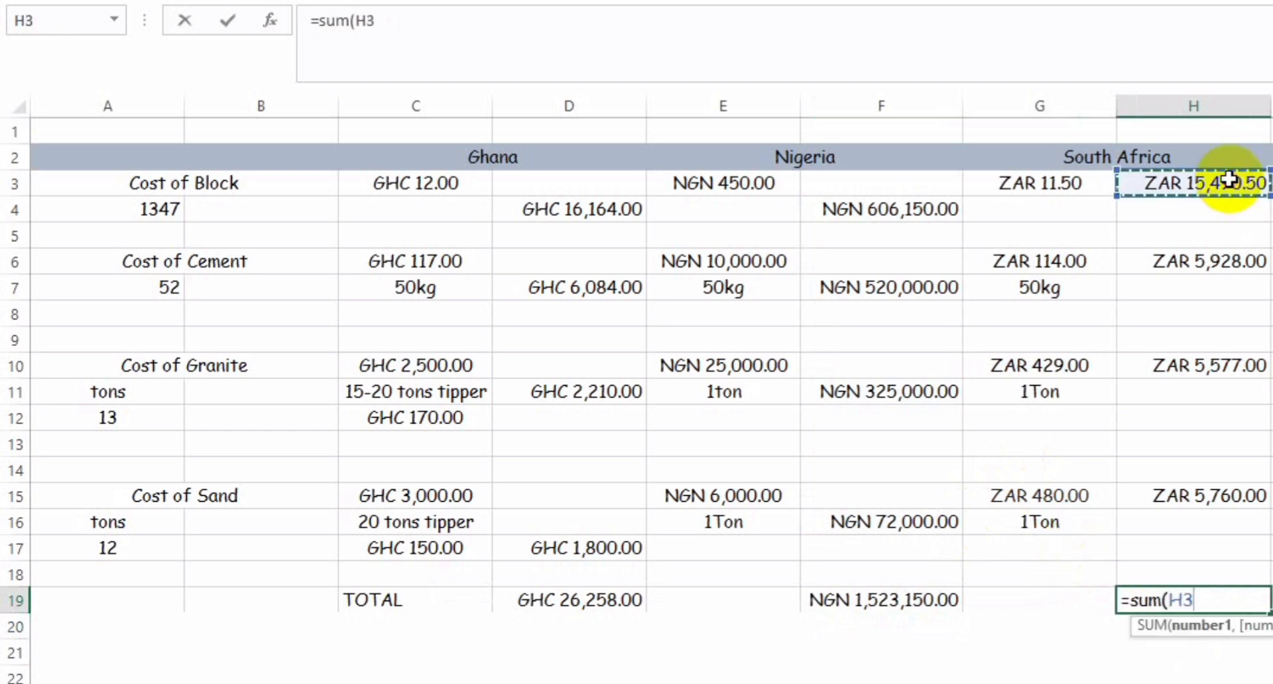
{"action": "left_click_drag", "start_coordinate": [1230, 180], "coordinate": [1263, 498]}
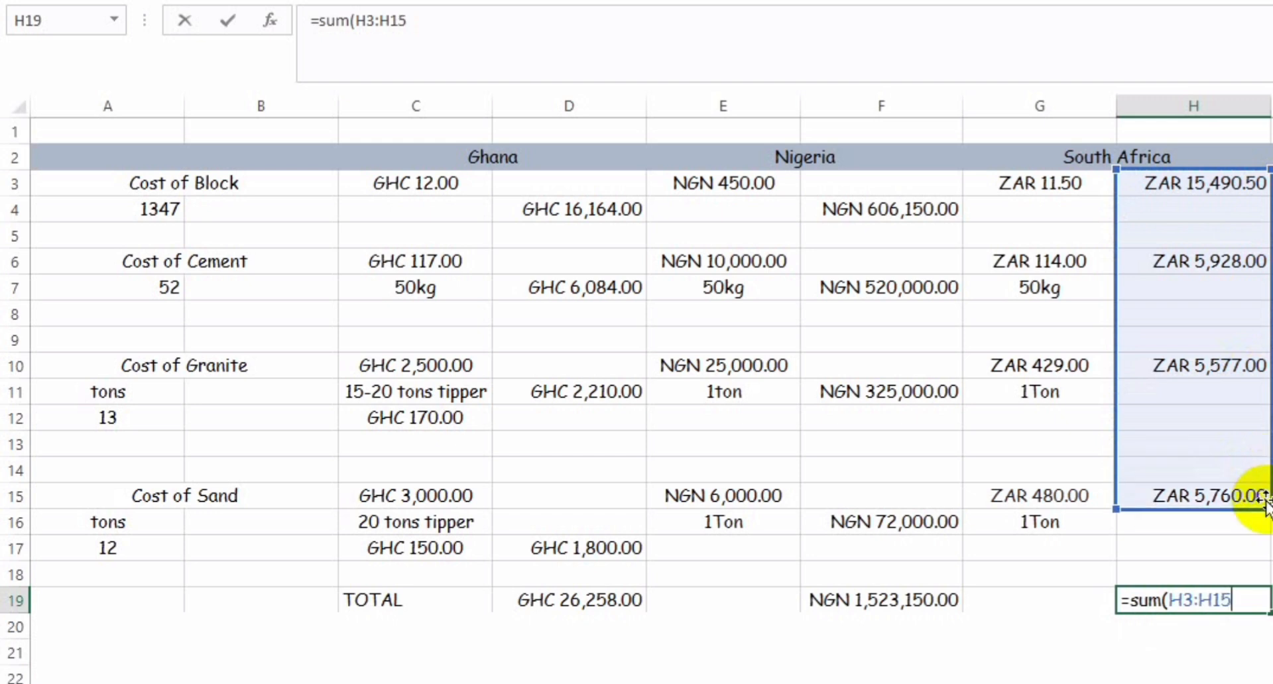
{"action": "key", "text": "Return"}
{"action": "key", "text": "Up"}
{"action": "key", "text": "Left"}
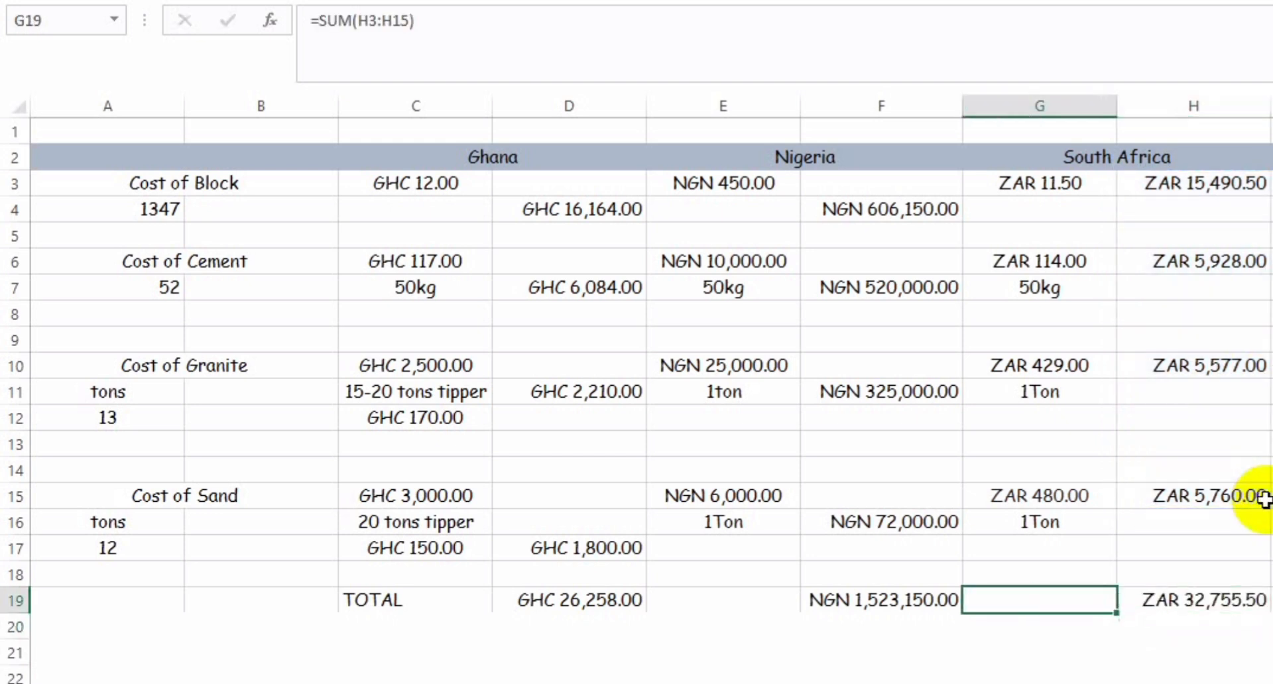
{"action": "key", "text": "Left"}
{"action": "key", "text": "Left"}
{"action": "key", "text": "Left"}
{"action": "key", "text": "Right"}
{"action": "key", "text": "Right"}
{"action": "key", "text": "Right"}
{"action": "key", "text": "Right"}
{"action": "key", "text": "Right"}
{"action": "key", "text": "Left"}
{"action": "key", "text": "Left"}
{"action": "key", "text": "Left"}
{"action": "key", "text": "Left"}
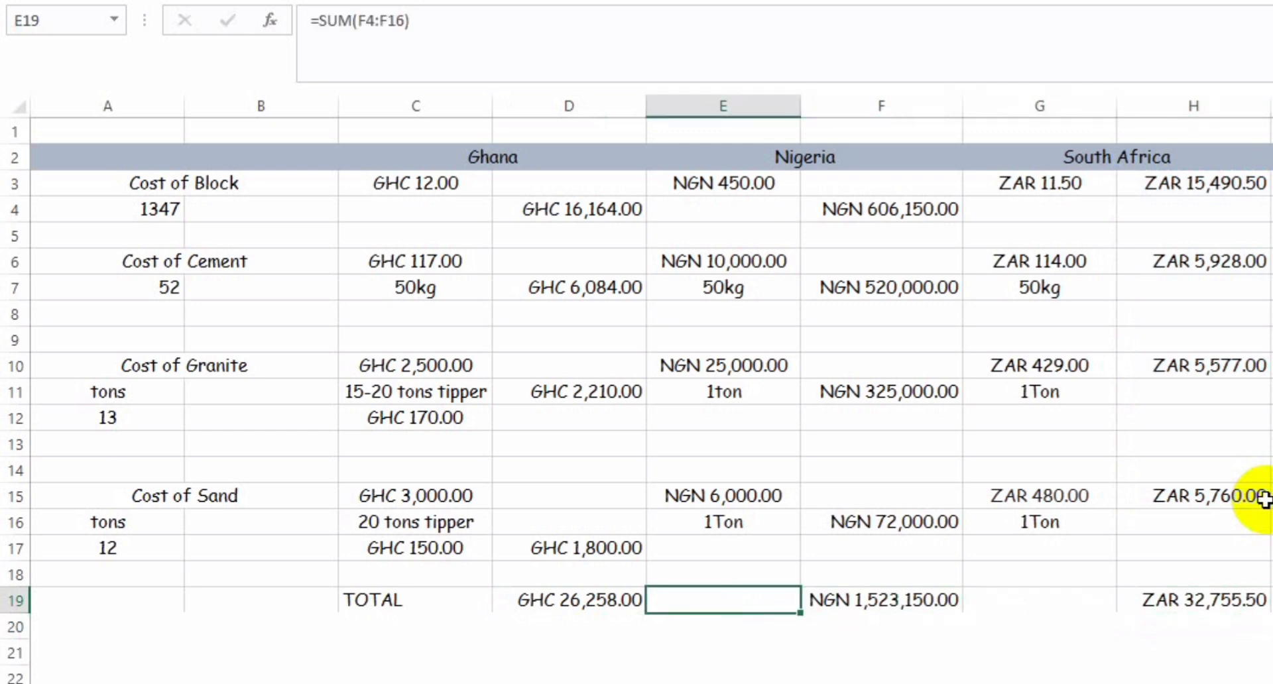
{"action": "key", "text": "Left"}
{"action": "key", "text": "Left"}
{"action": "key", "text": "Left"}
{"action": "key", "text": "Left"}
{"action": "key", "text": "Right"}
{"action": "key", "text": "Right"}
{"action": "key", "text": "Right"}
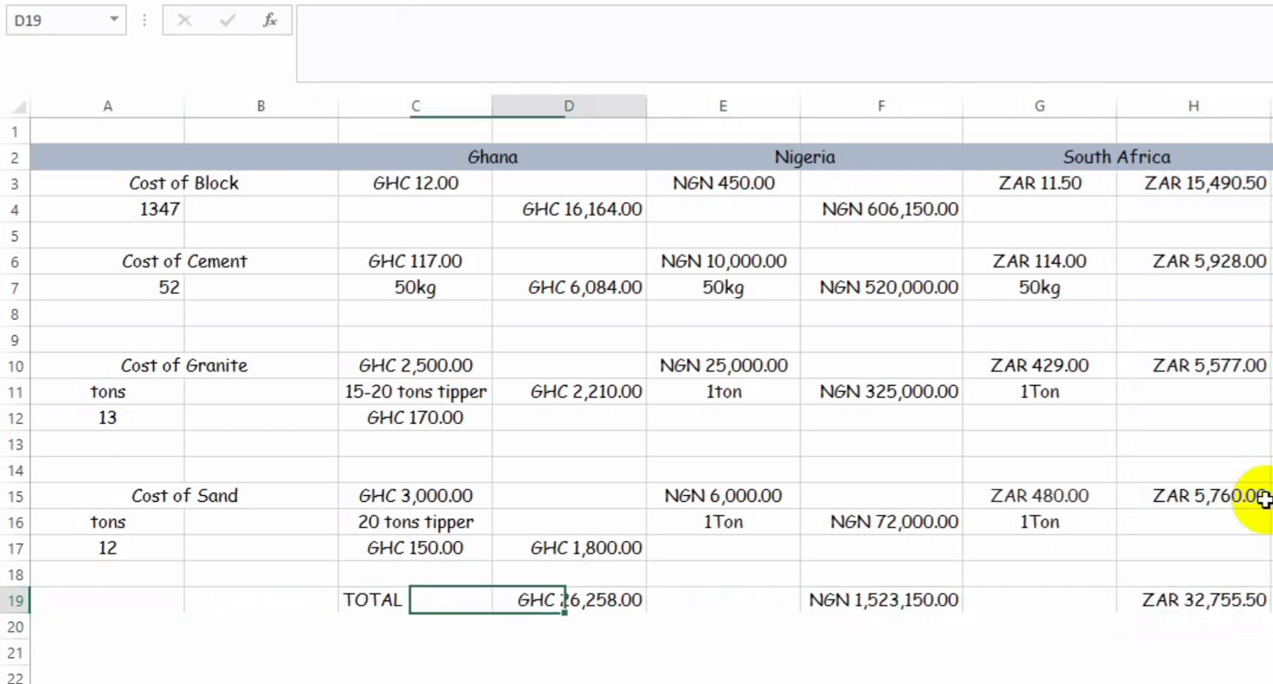
{"action": "key", "text": "Right"}
{"action": "key", "text": "Right"}
{"action": "key", "text": "Right"}
{"action": "key", "text": "Right"}
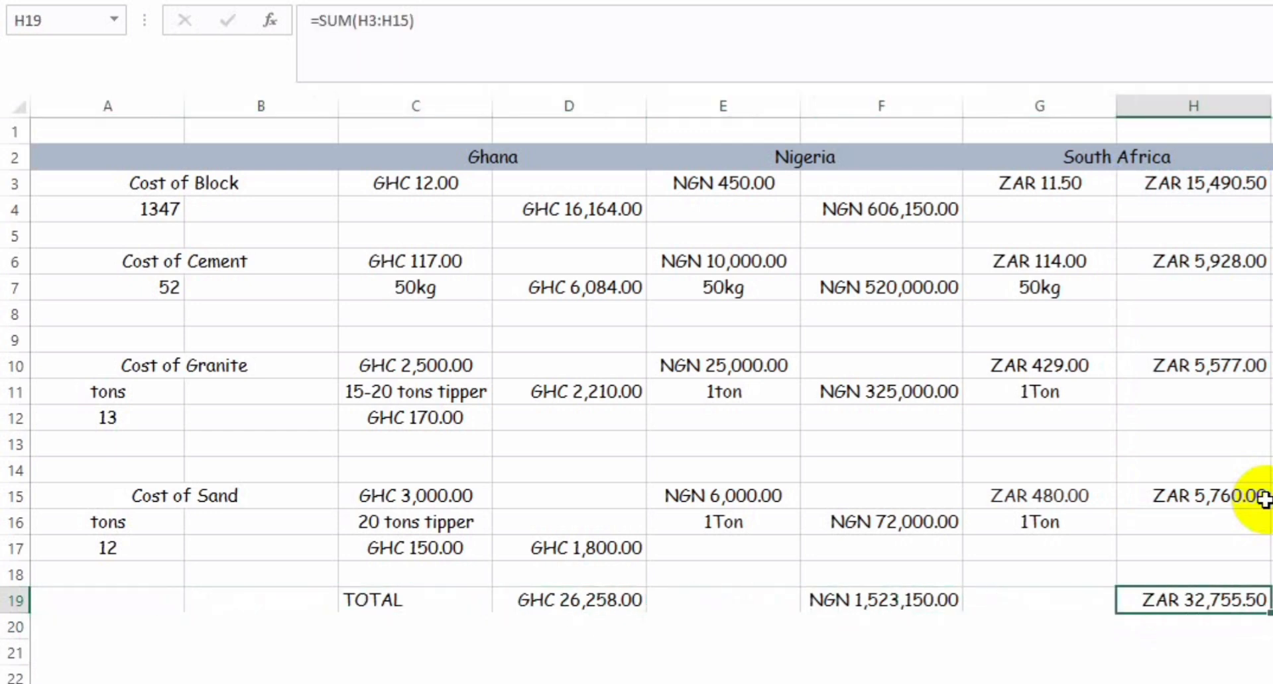
{"action": "key", "text": "Left"}
{"action": "key", "text": "Left"}
{"action": "key", "text": "Left"}
{"action": "key", "text": "Left"}
{"action": "key", "text": "Left"}
{"action": "key", "text": "Left"}
{"action": "key", "text": "Left"}
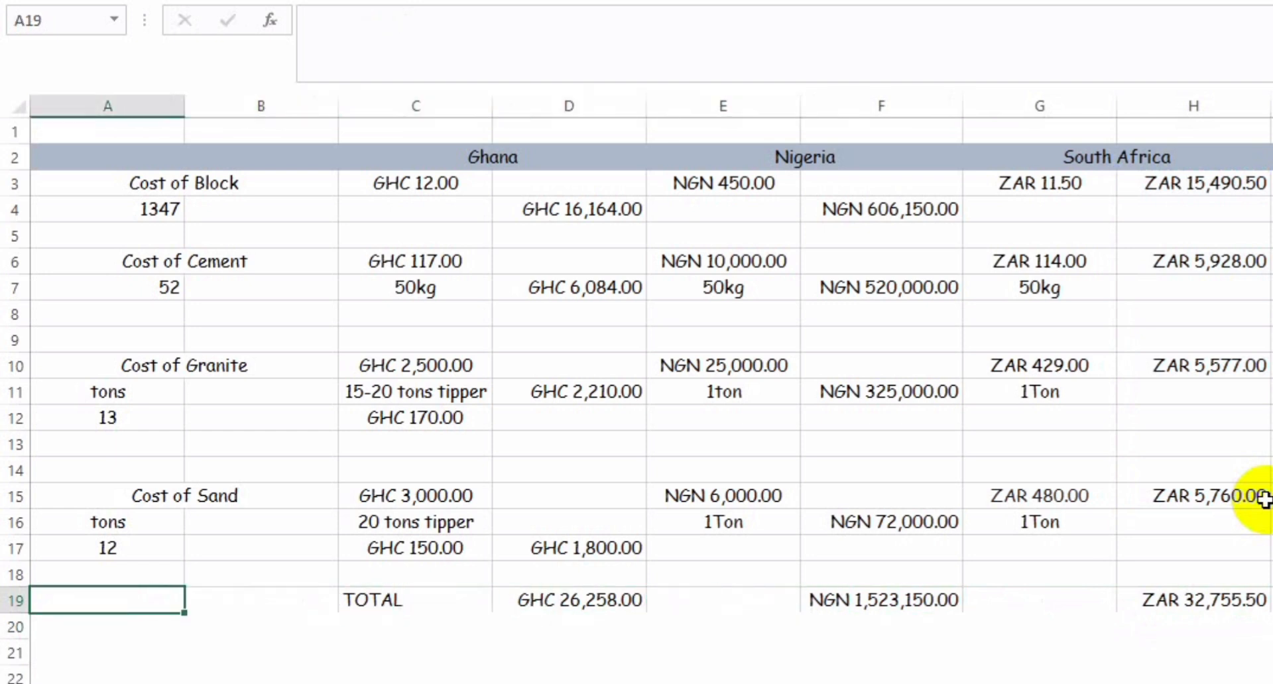
{"action": "key", "text": "Right"}
{"action": "key", "text": "Right"}
{"action": "key", "text": "Right"}
{"action": "key", "text": "Right"}
{"action": "key", "text": "Right"}
{"action": "key", "text": "Right"}
{"action": "key", "text": "Right"}
{"action": "key", "text": "Right"}
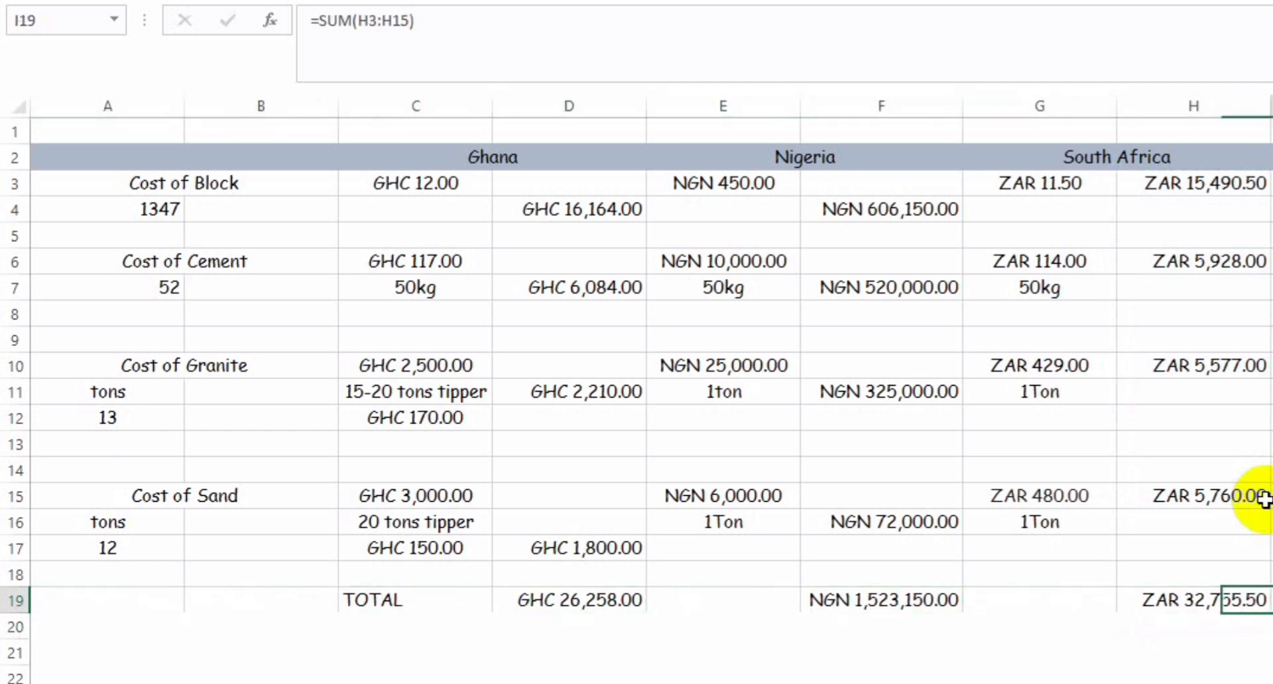
{"action": "key", "text": "Left"}
{"action": "key", "text": "Left"}
{"action": "key", "text": "Left"}
{"action": "key", "text": "Left"}
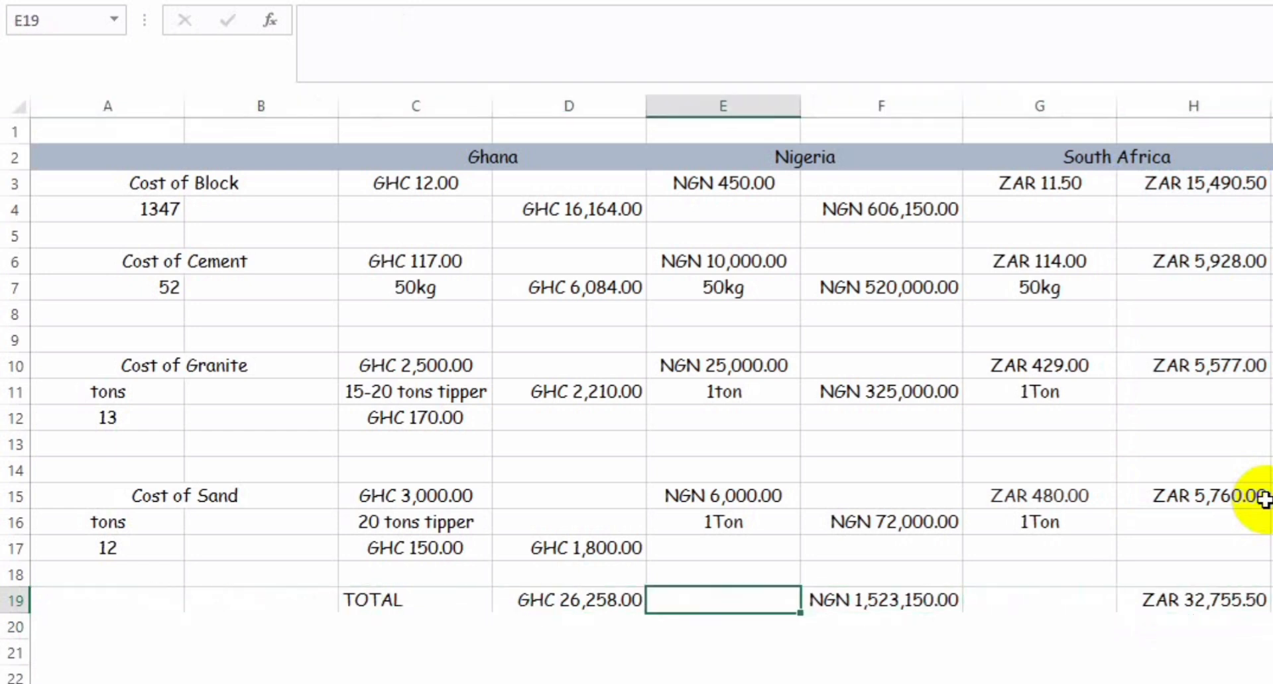
{"action": "key", "text": "Left"}
{"action": "key", "text": "Right"}
{"action": "key", "text": "Right"}
{"action": "key", "text": "Right"}
{"action": "key", "text": "Right"}
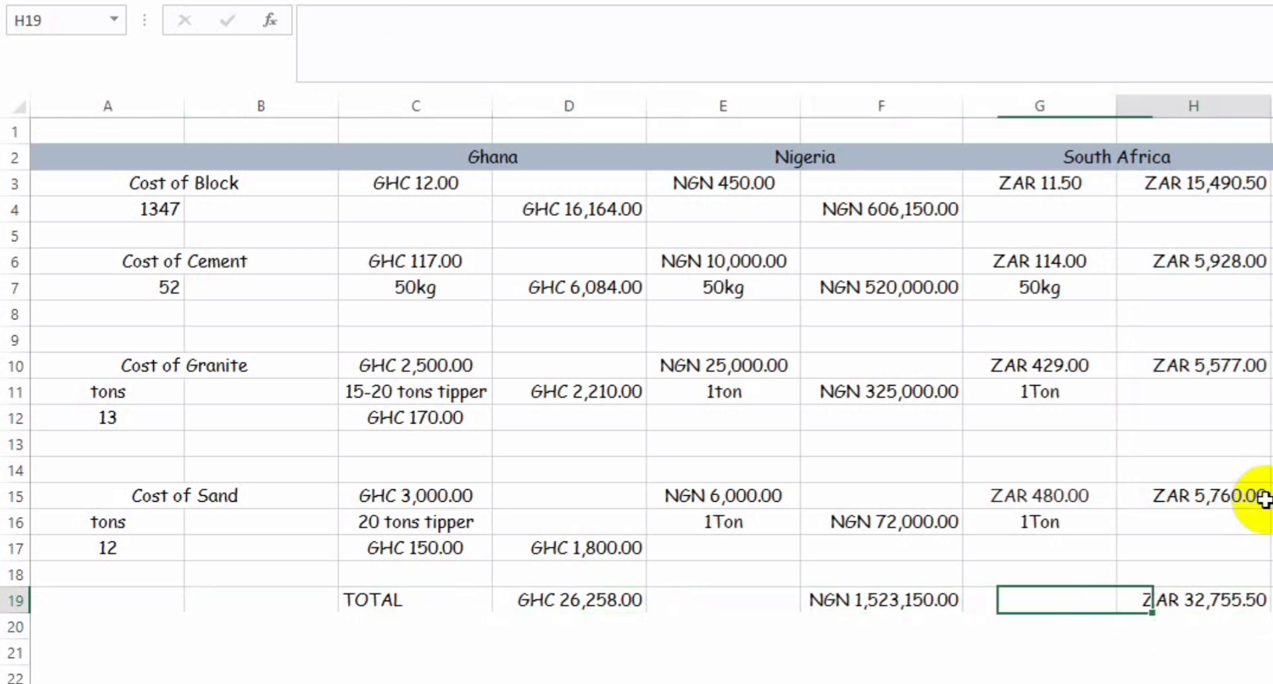
{"action": "key", "text": "Right"}
{"action": "key", "text": "Right"}
{"action": "key", "text": "Left"}
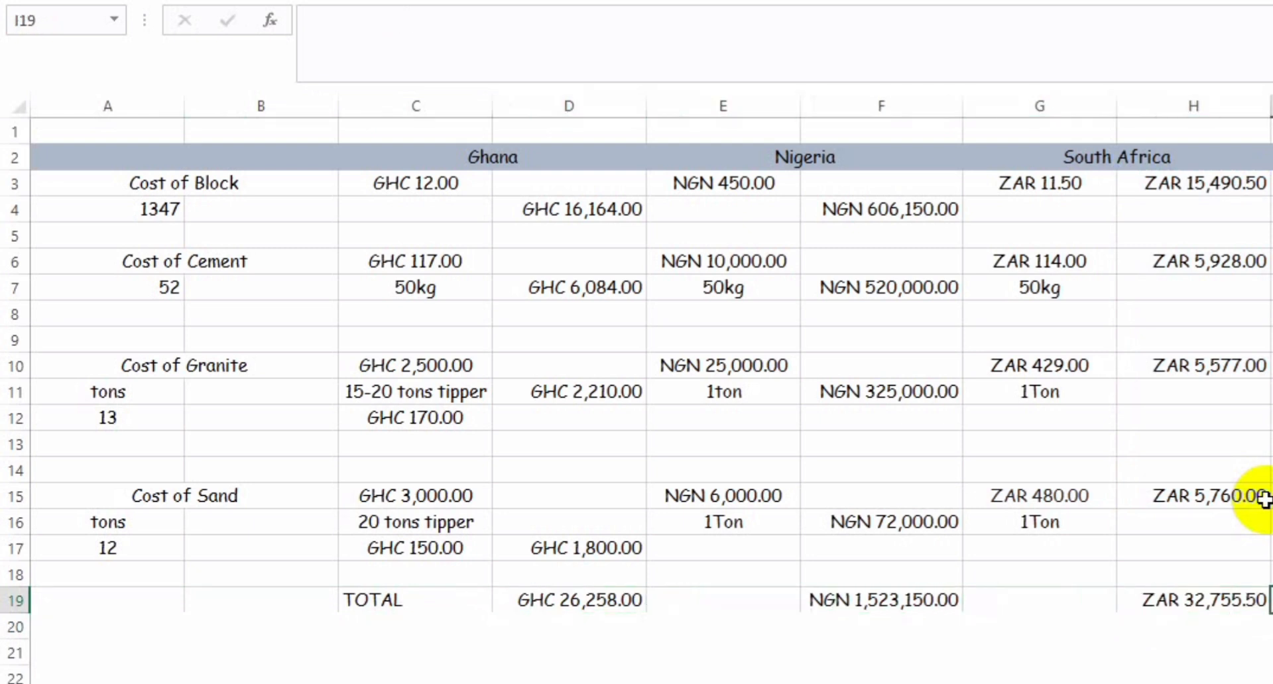
{"action": "key", "text": "Left"}
{"action": "key", "text": "Left"}
{"action": "key", "text": "Left"}
{"action": "key", "text": "Left"}
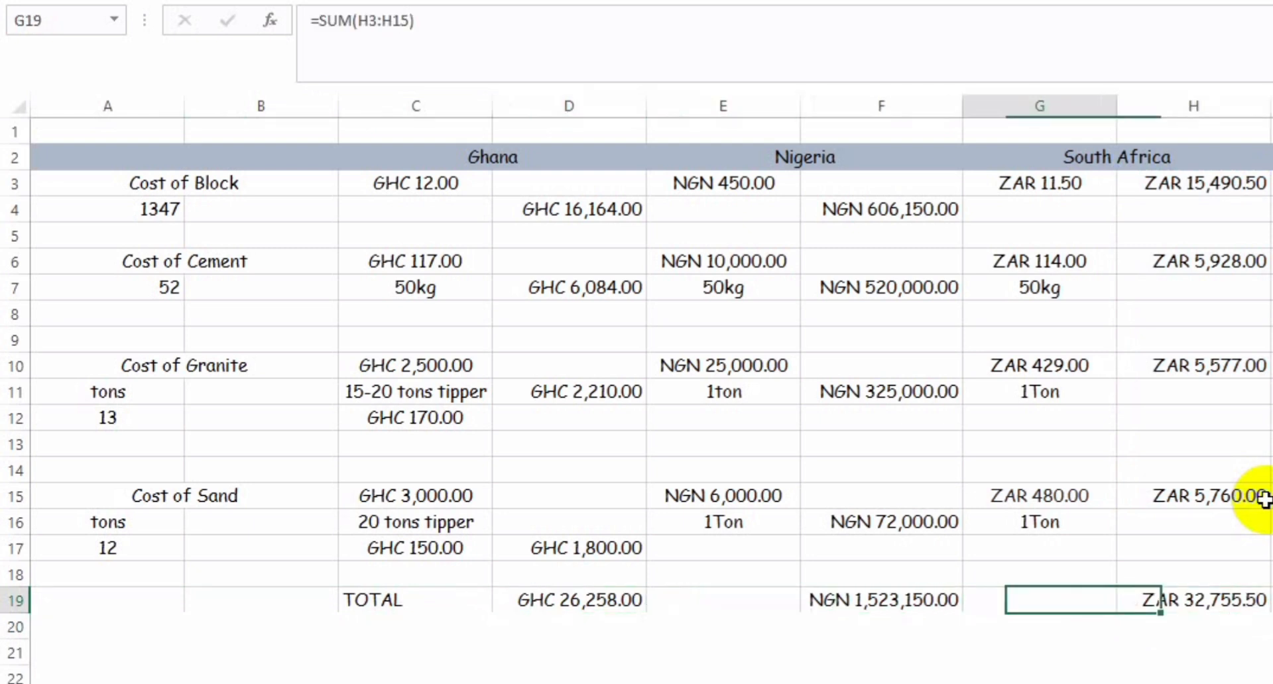
{"action": "key", "text": "Left"}
{"action": "key", "text": "Left"}
{"action": "key", "text": "Left"}
{"action": "key", "text": "Left"}
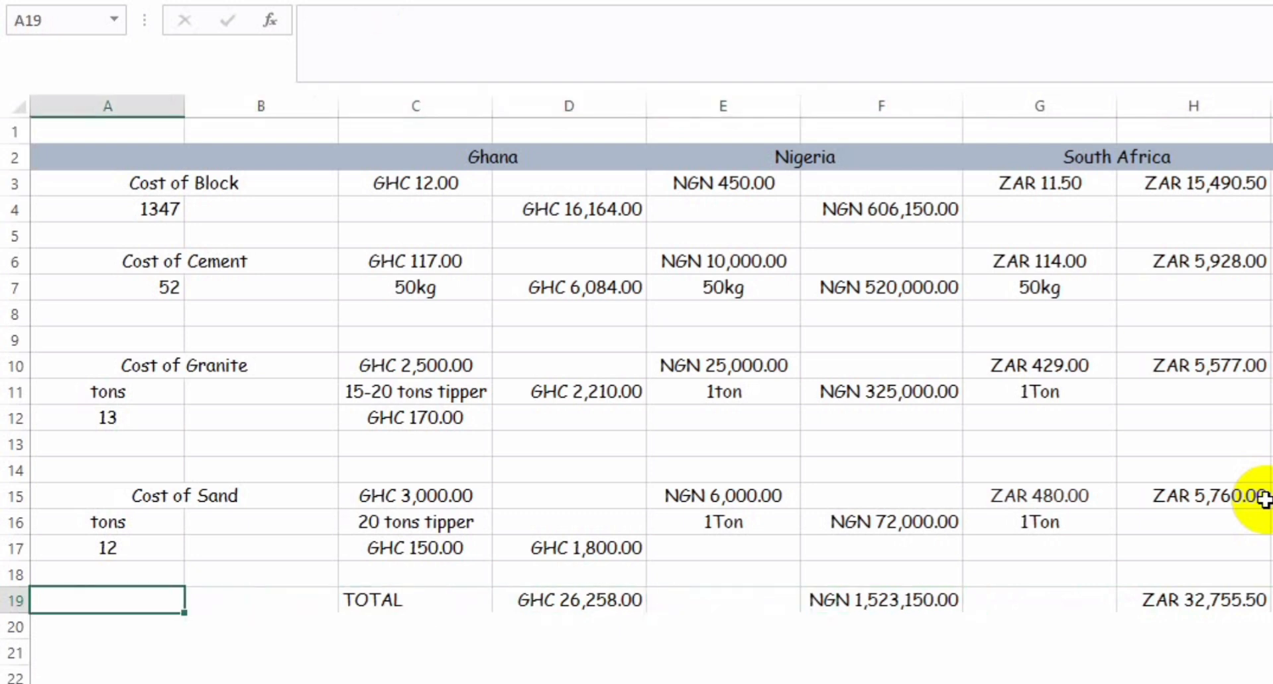